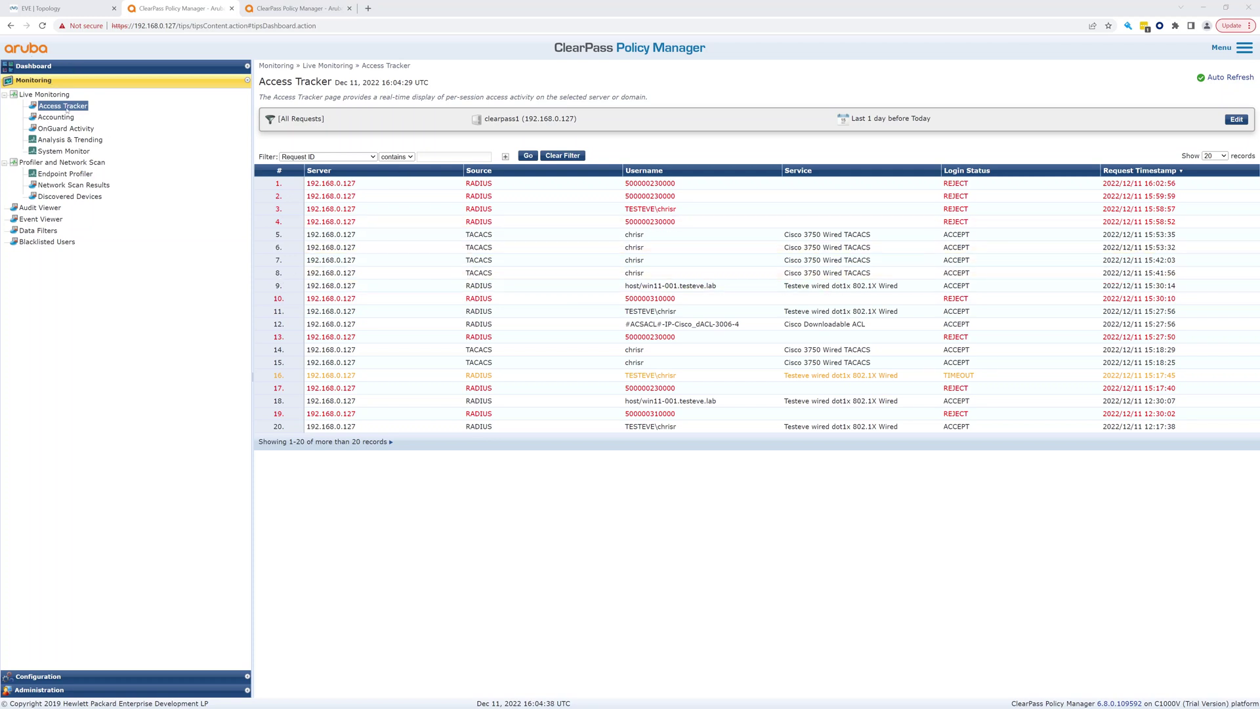
Expand the Configuration section in the left navigation beside the Access Tracker
left_click(75, 676)
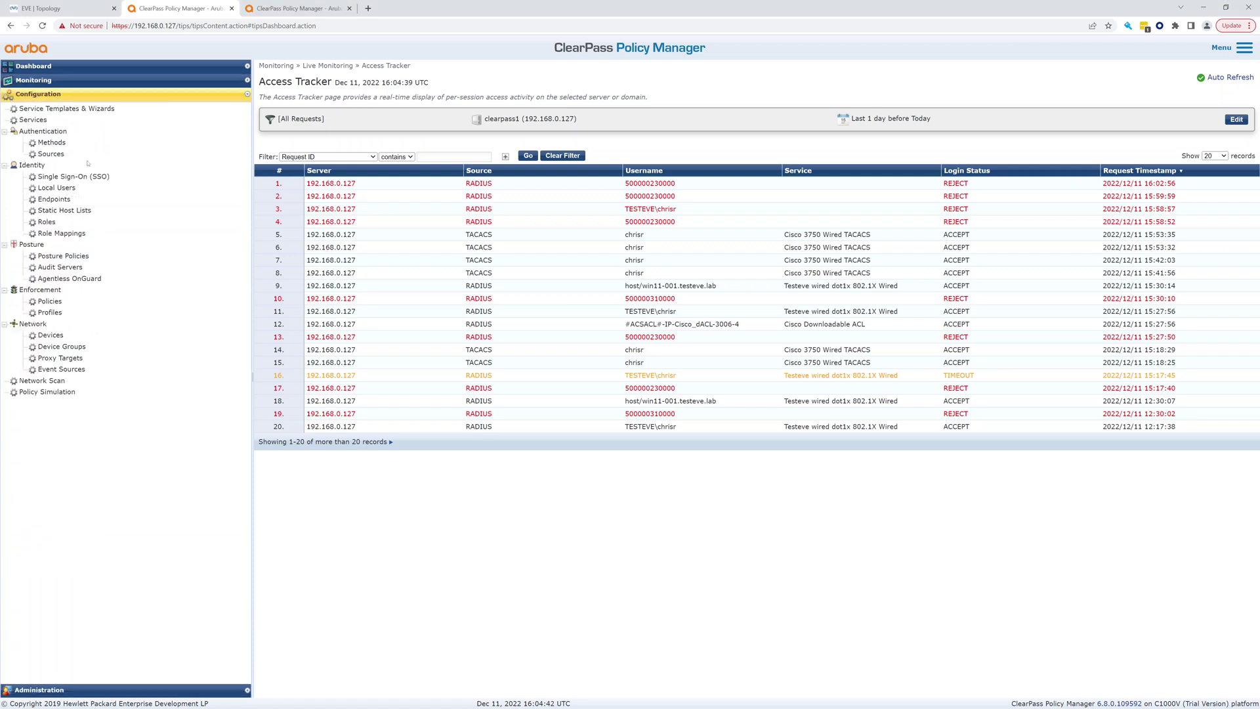
Start a service from the 802.1X Wired template with name prefix 'Wired EVENG'
left_click(72, 110)
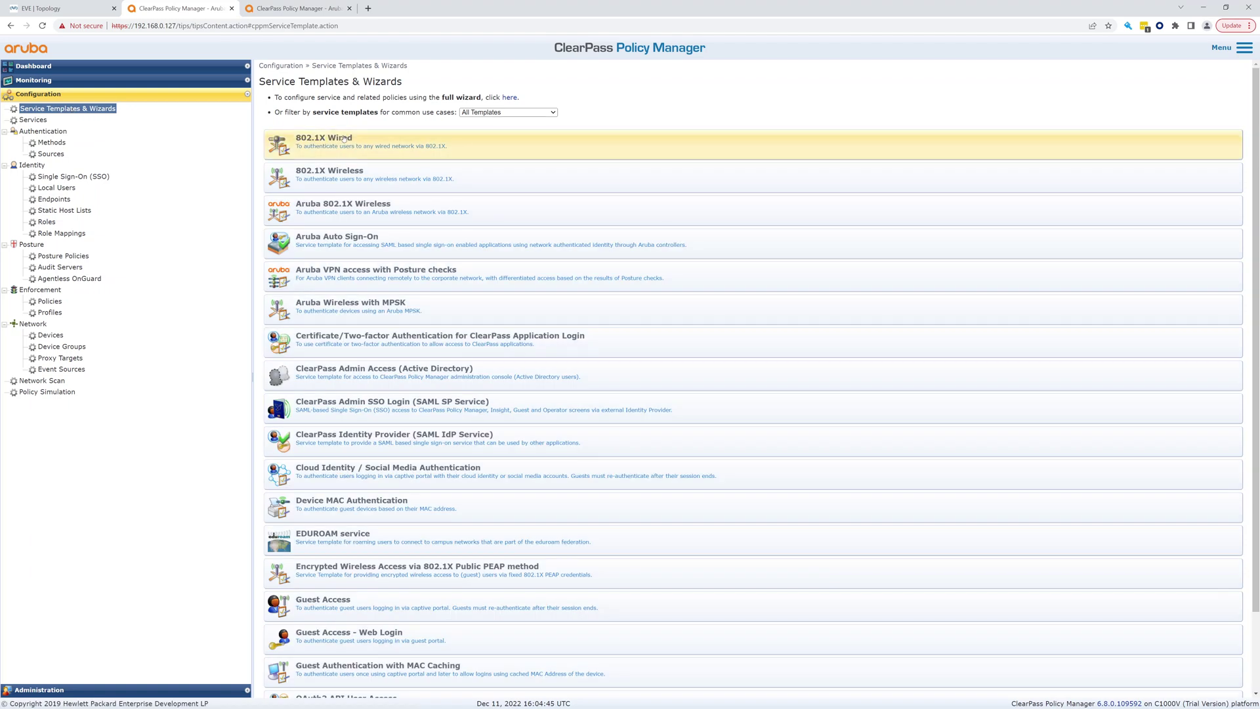
left_click(387, 145)
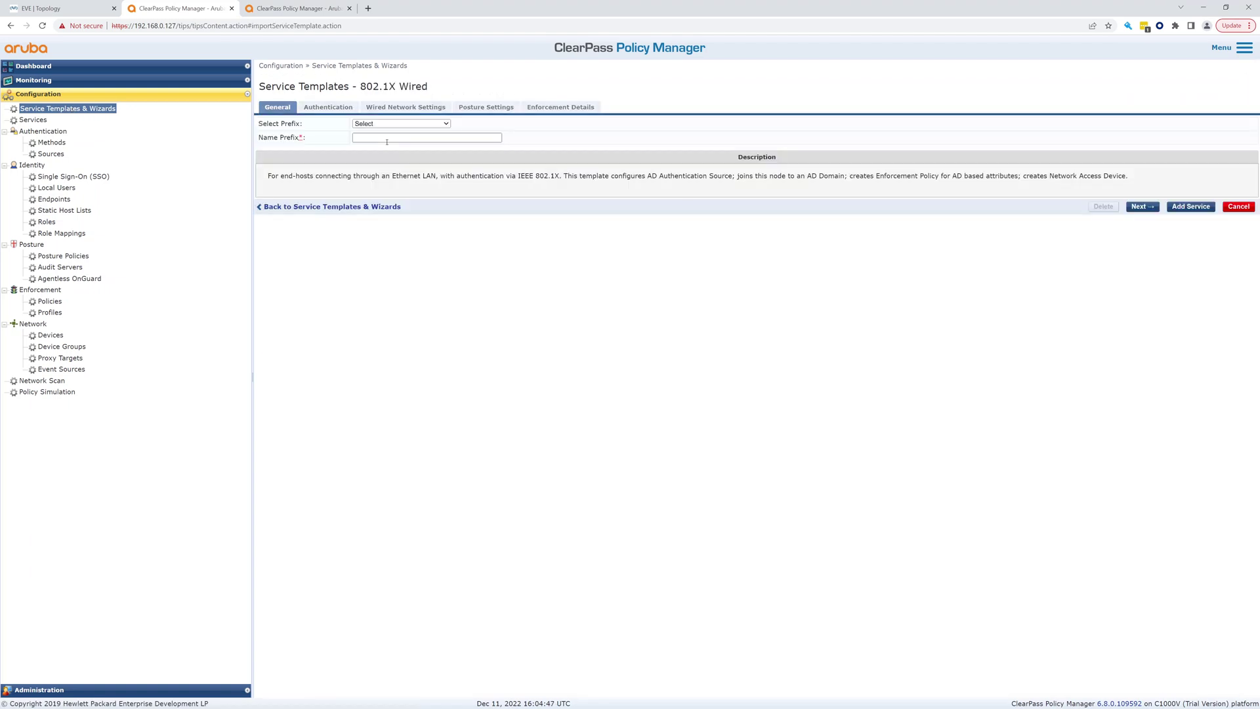
left_click(385, 124)
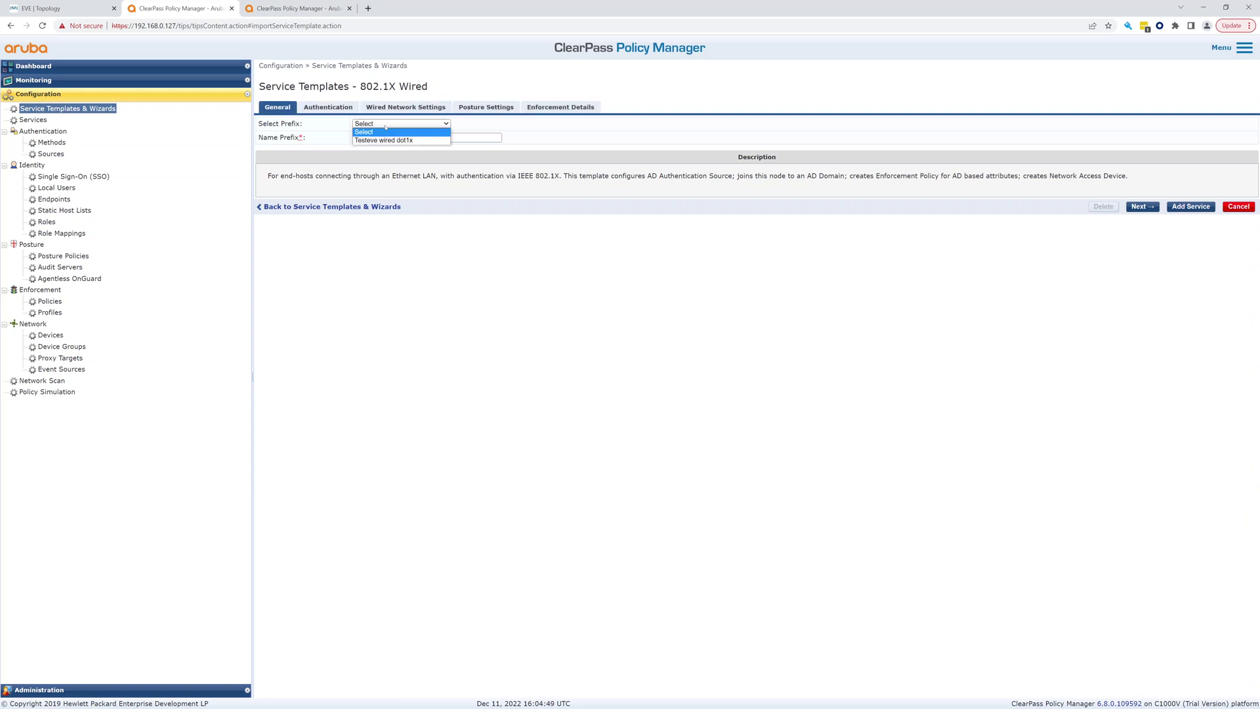
left_click(384, 124)
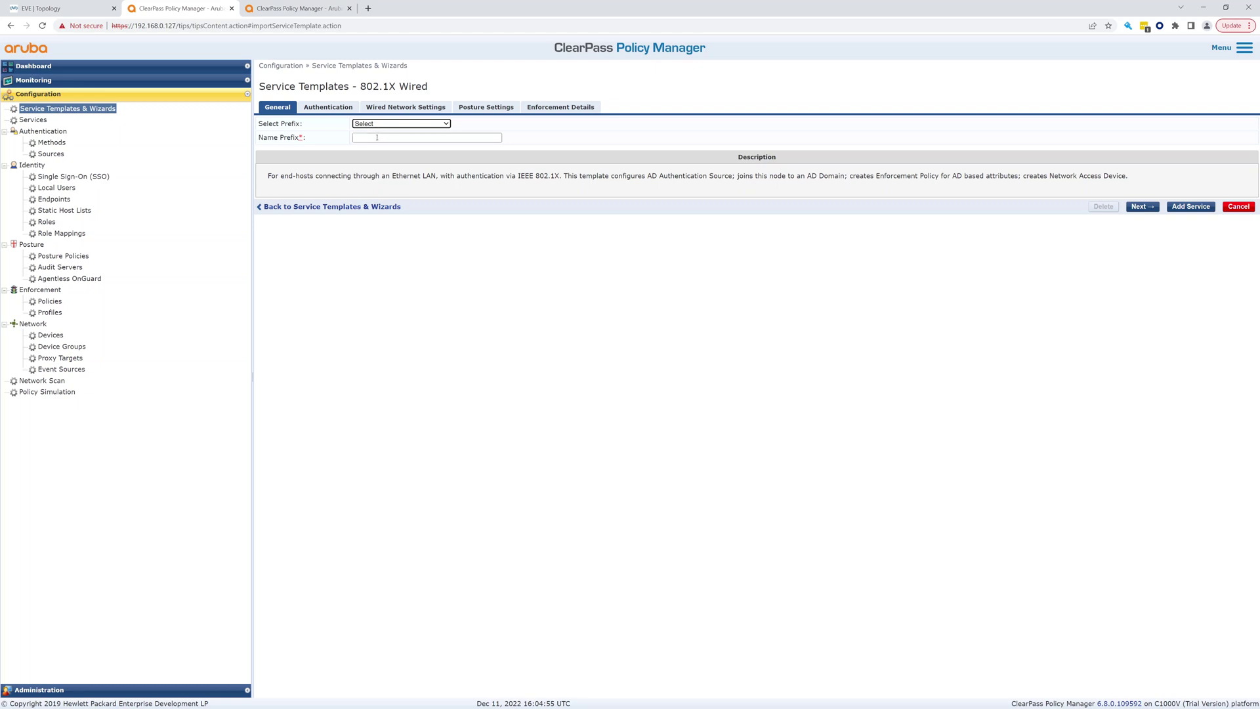
left_click(371, 138)
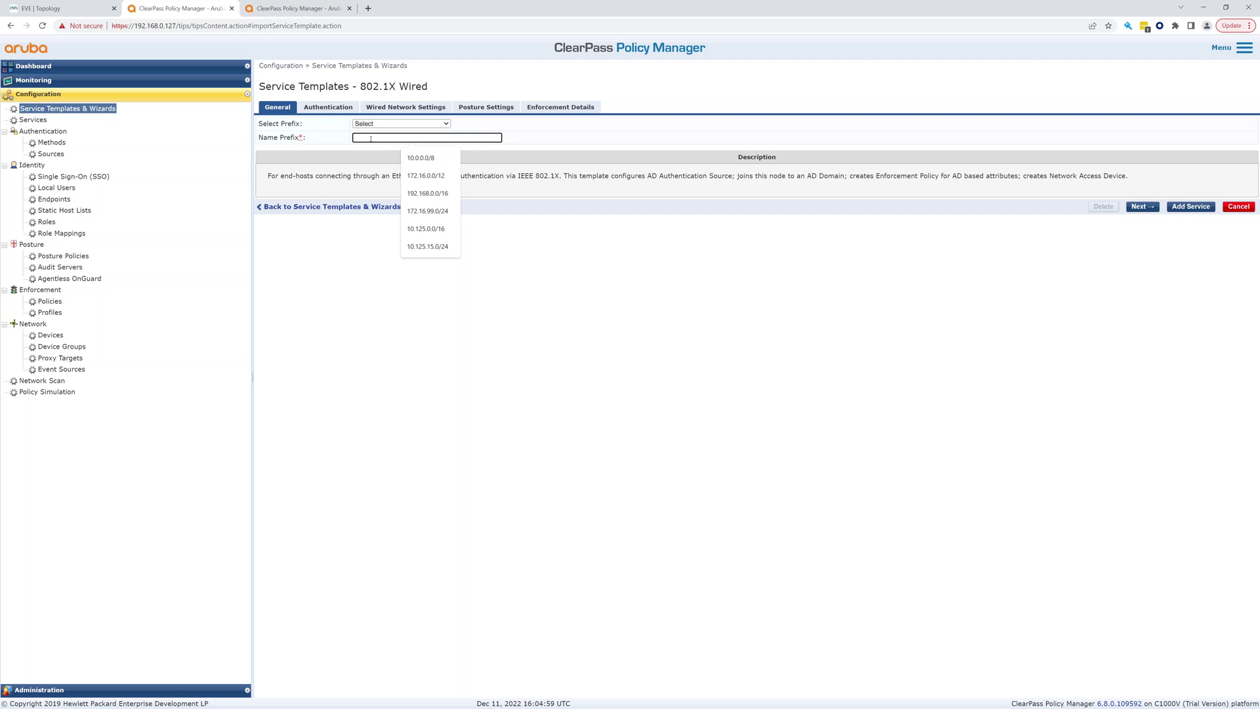
type("Wired EVENG")
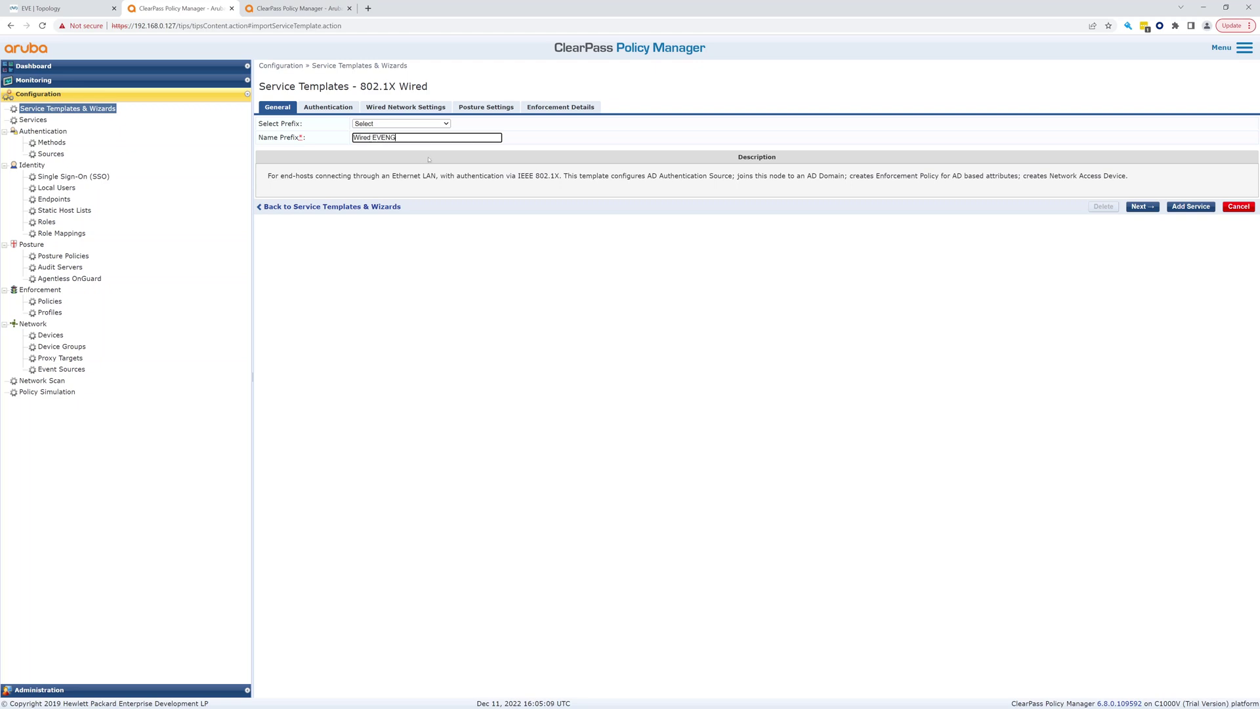
Choose testeve AD as the template's authentication source
left_click(1142, 206)
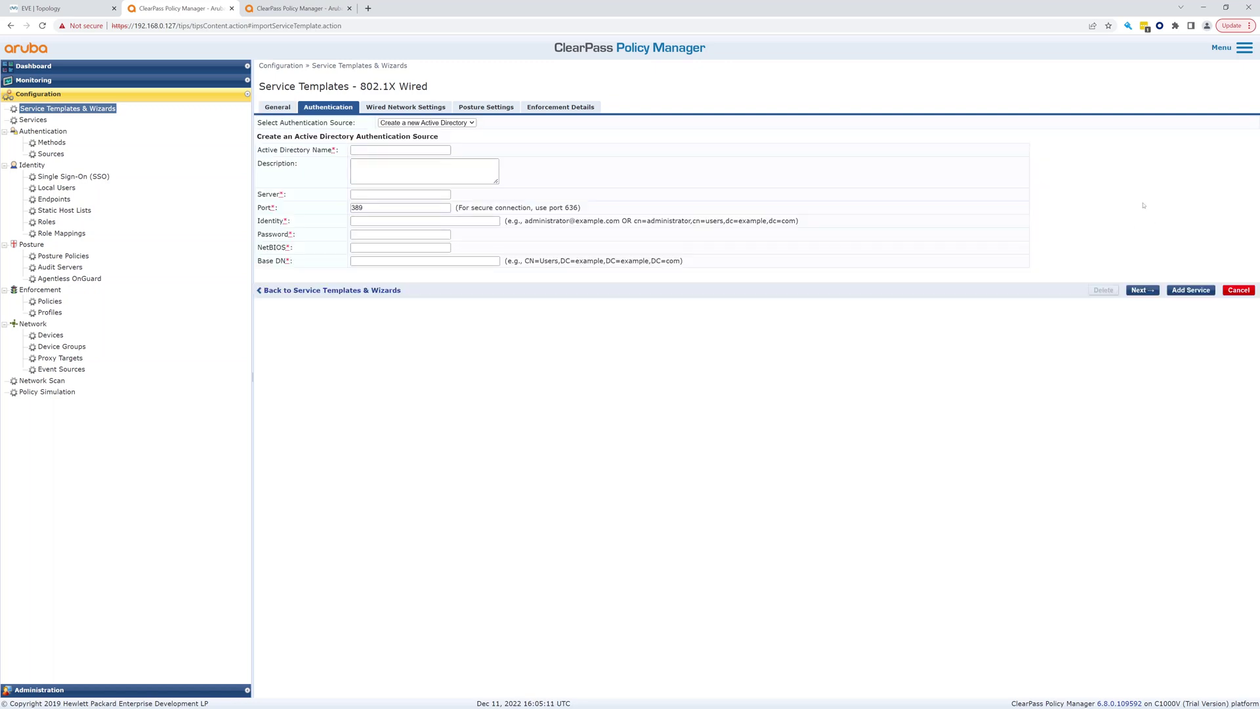
left_click(453, 124)
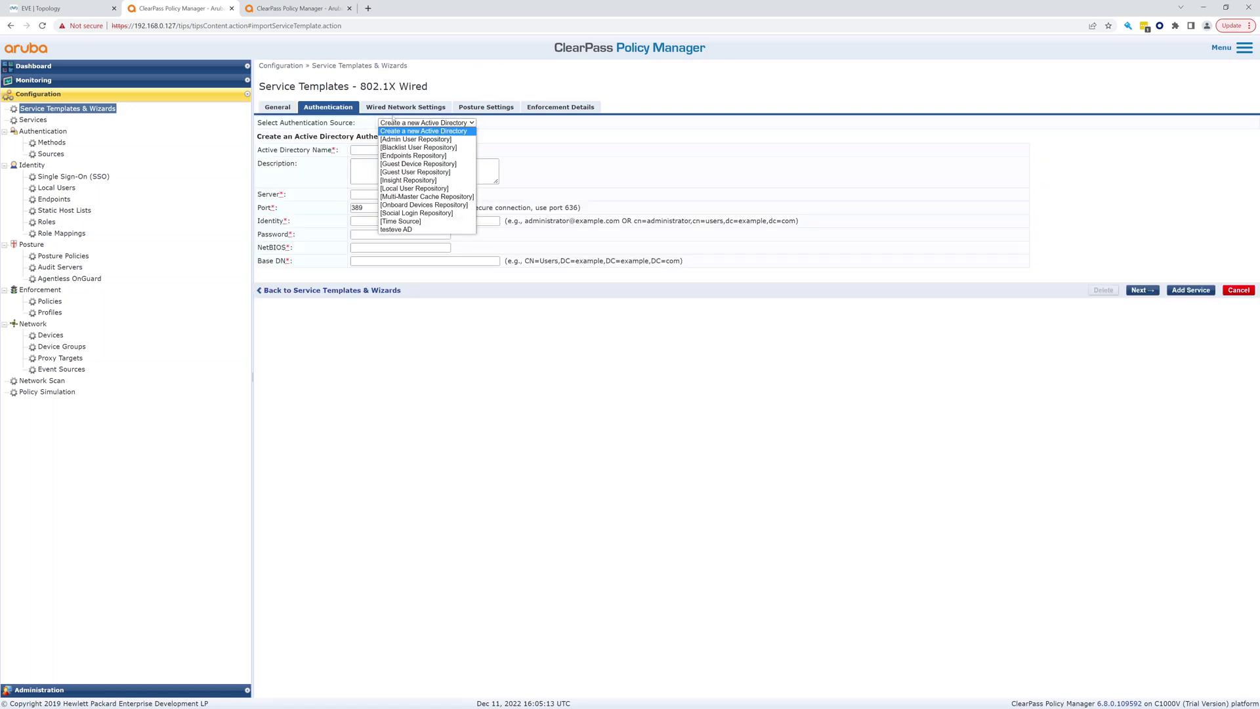
left_click(406, 230)
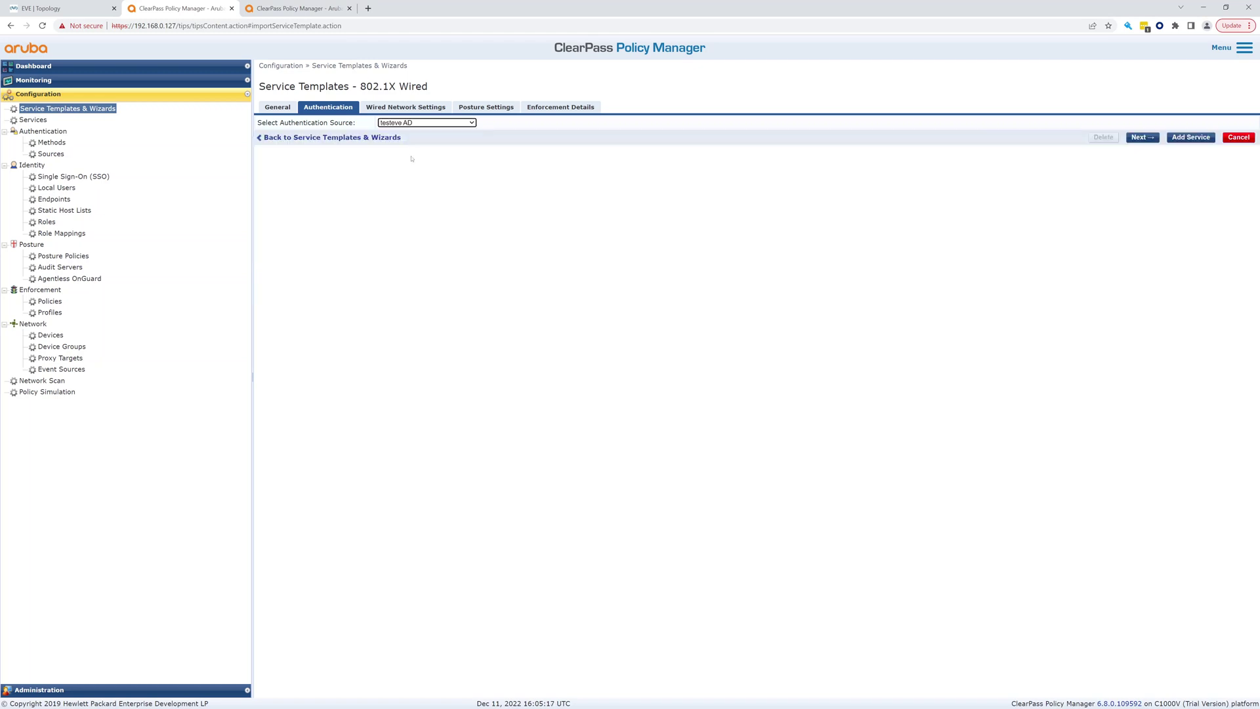
Select cisco sw1 as the wired network access switch
left_click(1141, 137)
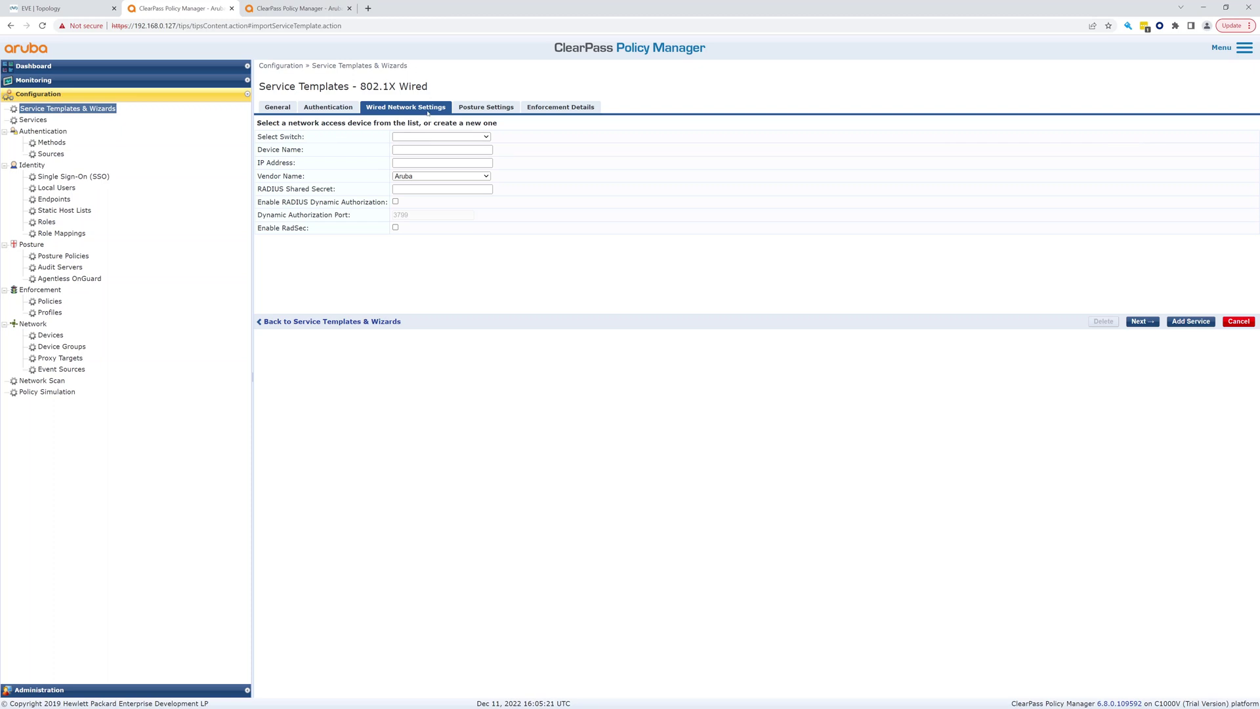
left_click(461, 138)
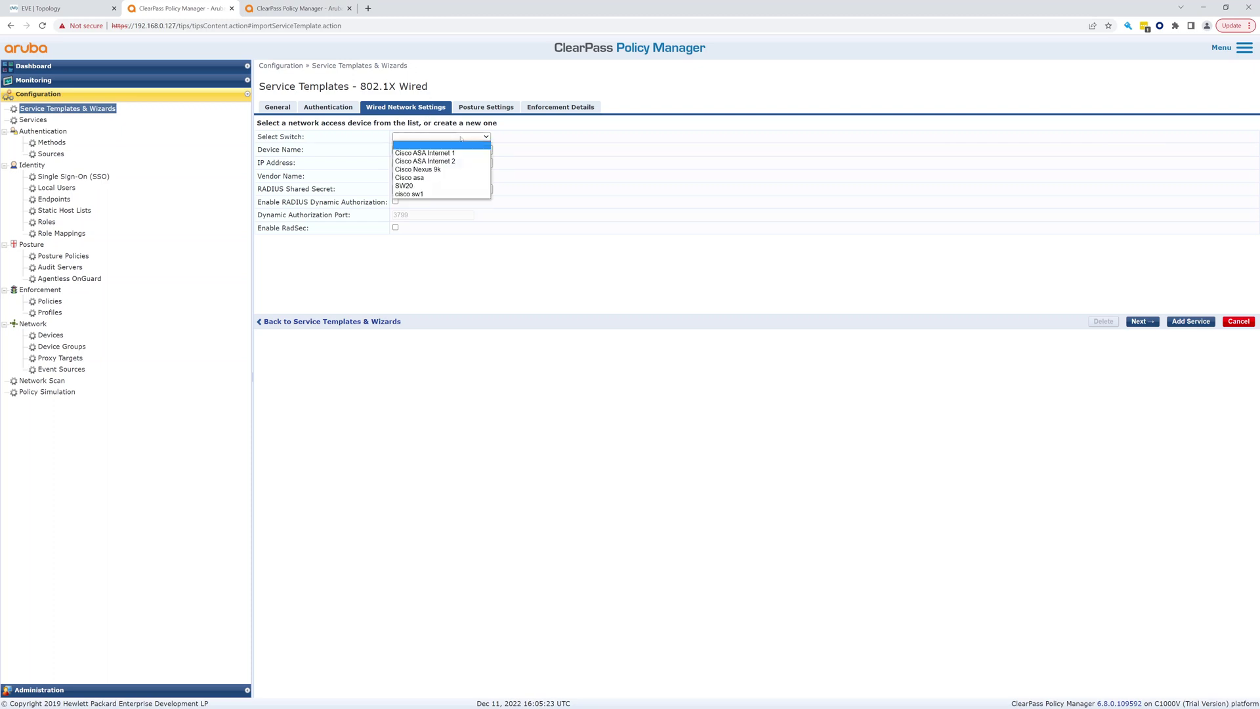
left_click(427, 194)
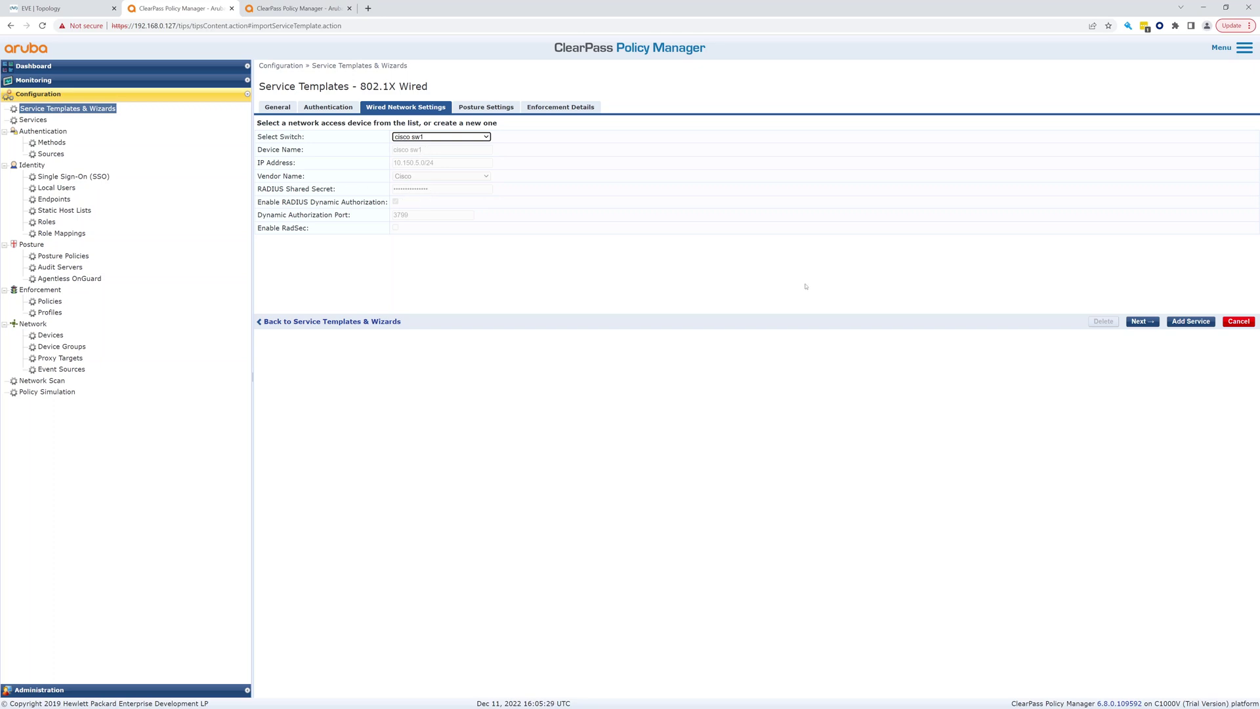
left_click(1144, 323)
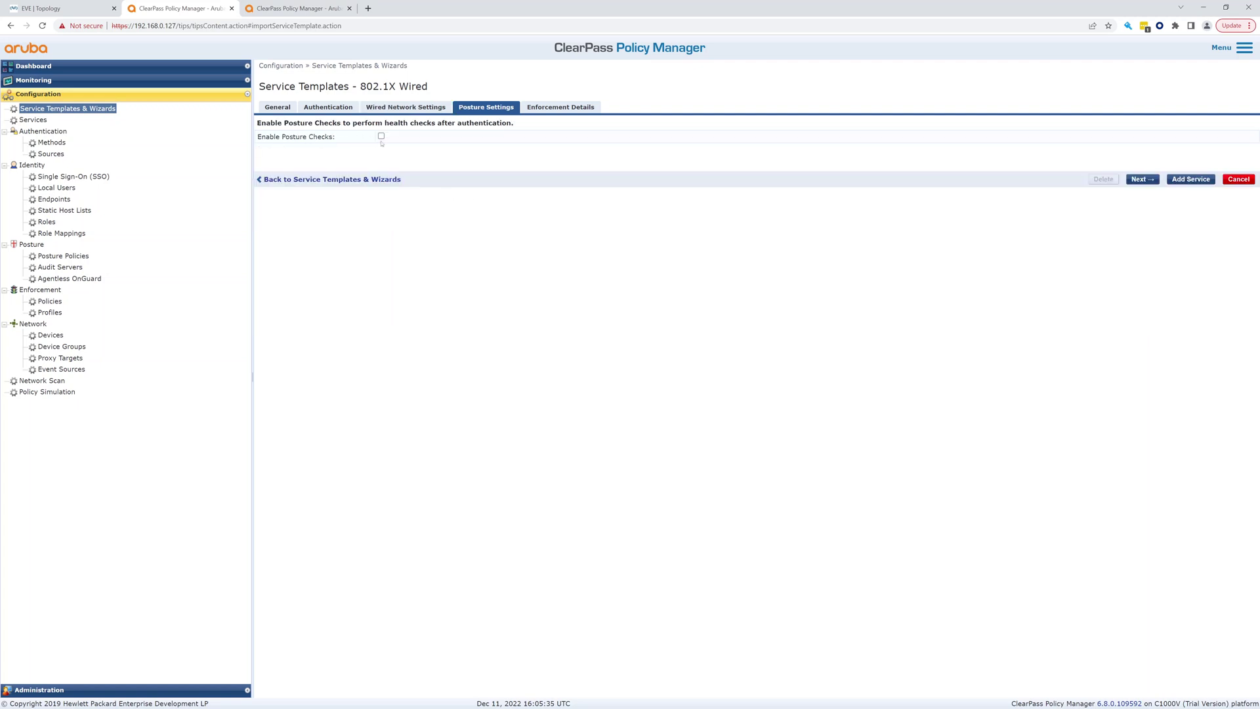
Enter a default VLAN of 70 and map memberOf Domain User to VLAN 80
left_click(1131, 181)
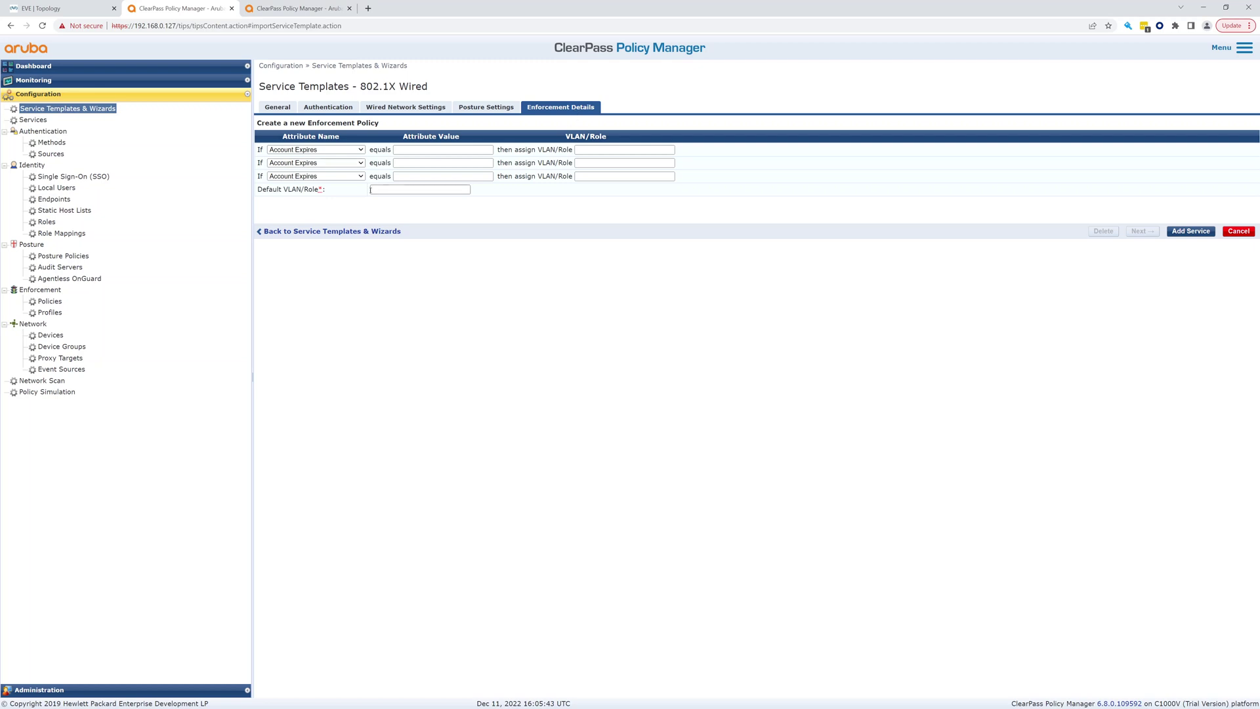
left_click(384, 190)
type("70")
left_click(325, 152)
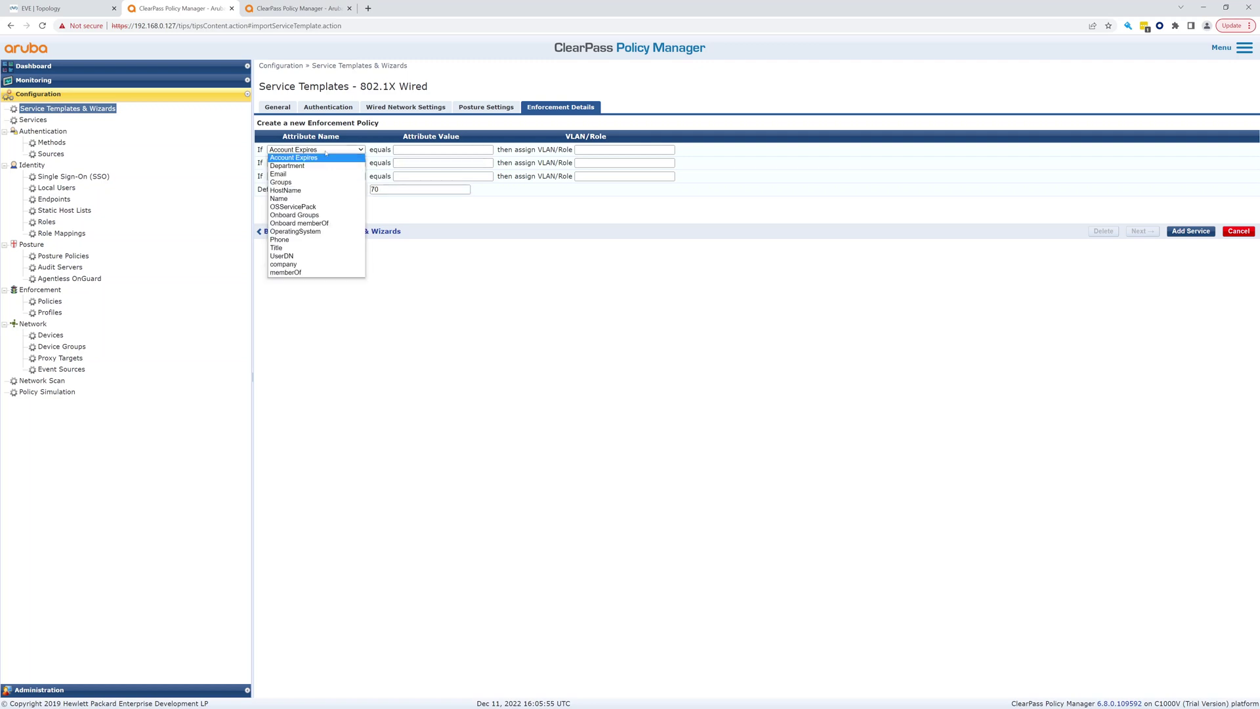
left_click(292, 272)
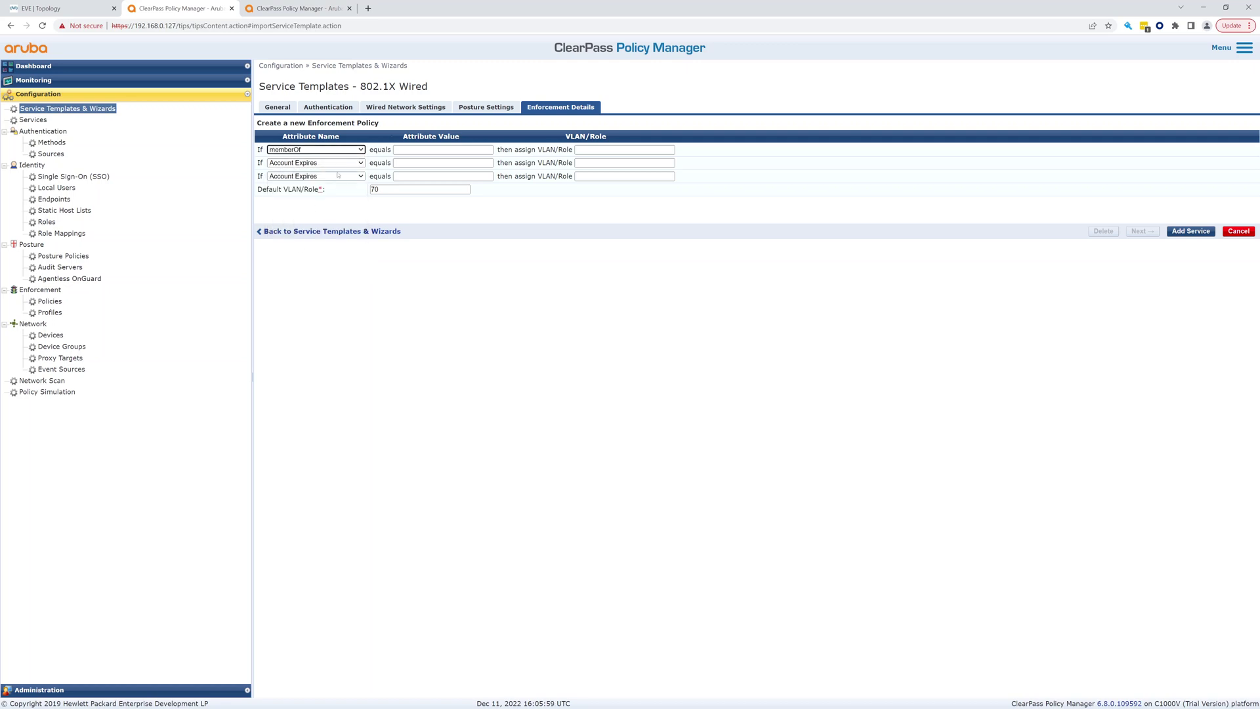
left_click(360, 150)
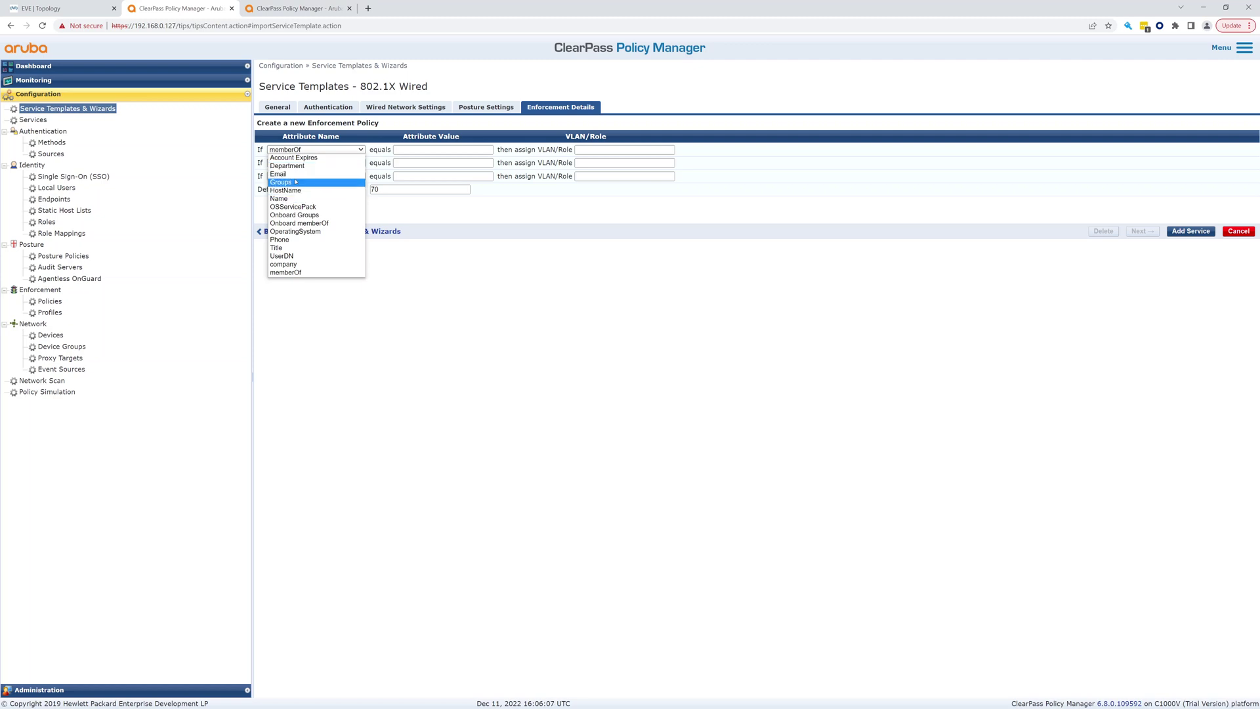
left_click(309, 271)
left_click(413, 148)
left_click(453, 169)
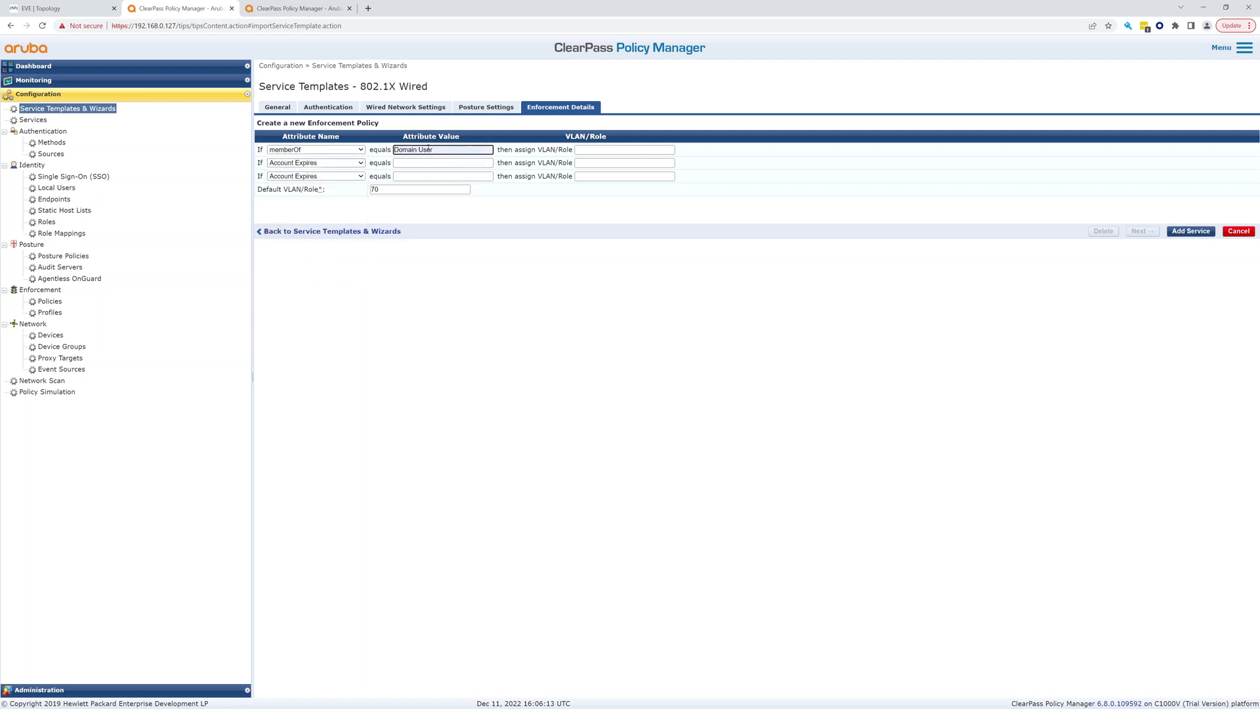
left_click(589, 149)
type("80")
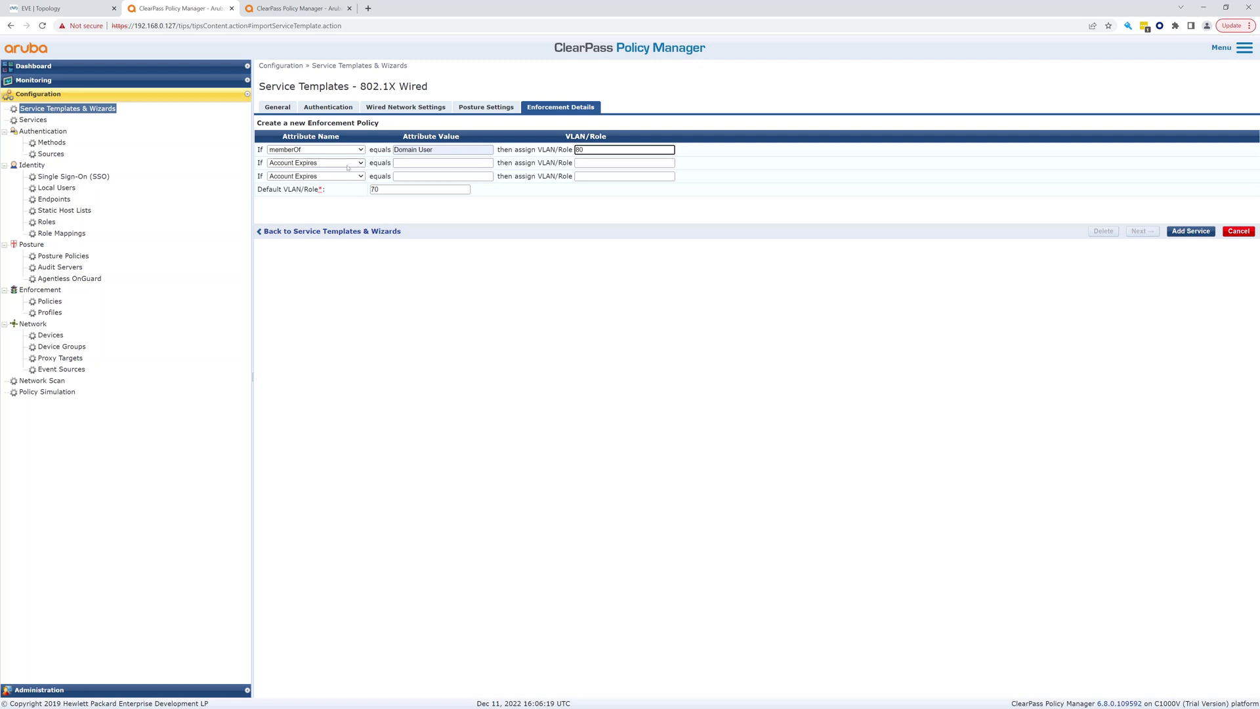
Add a second rule mapping memberOf Domain Admins to VLAN 70
left_click(361, 163)
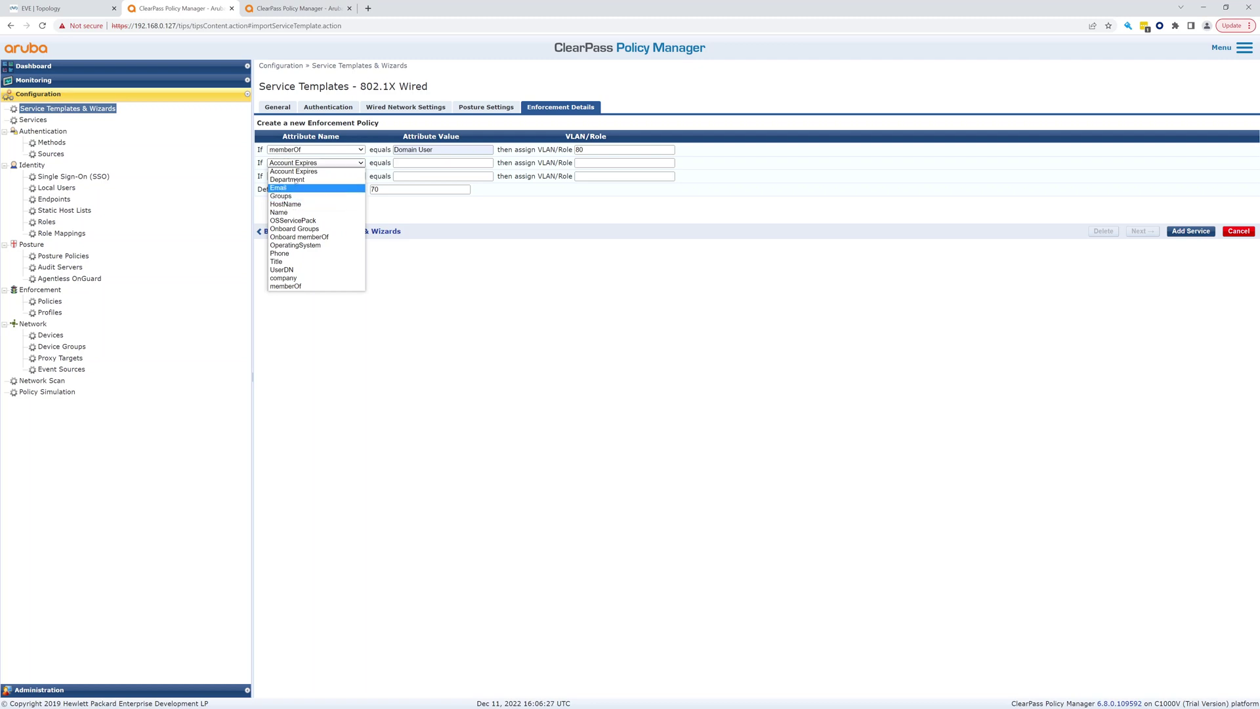
left_click(306, 286)
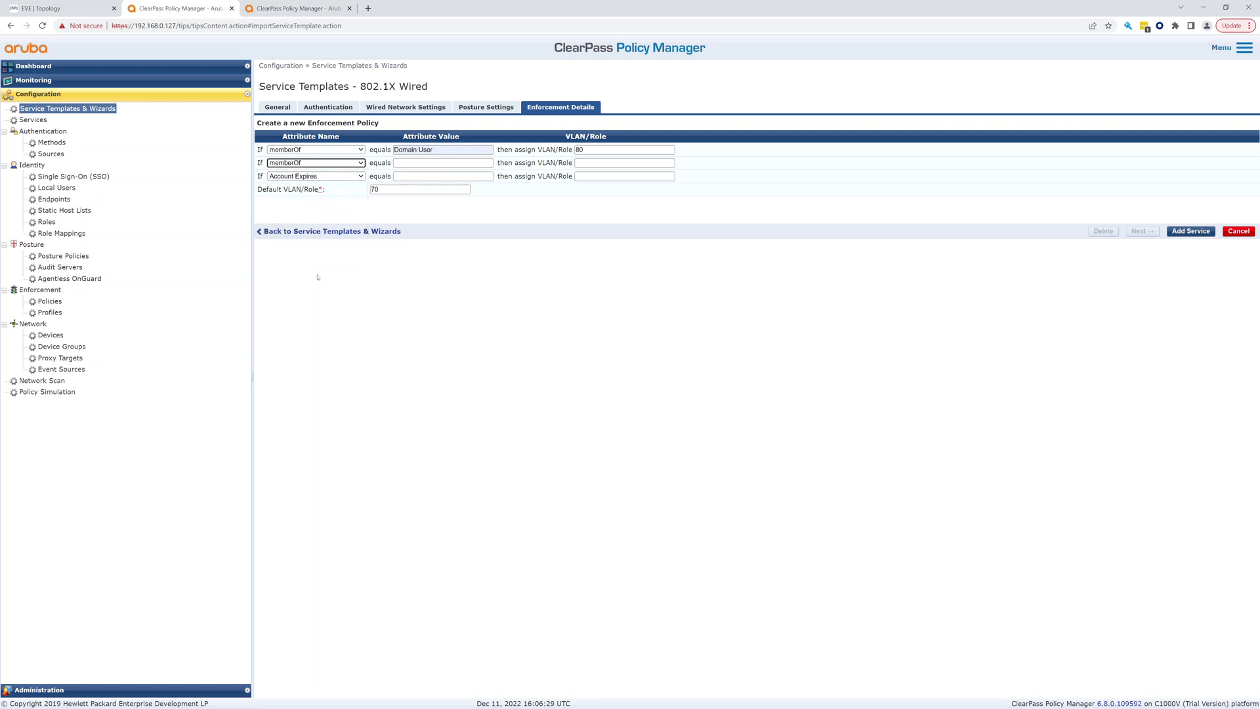
left_click(412, 164)
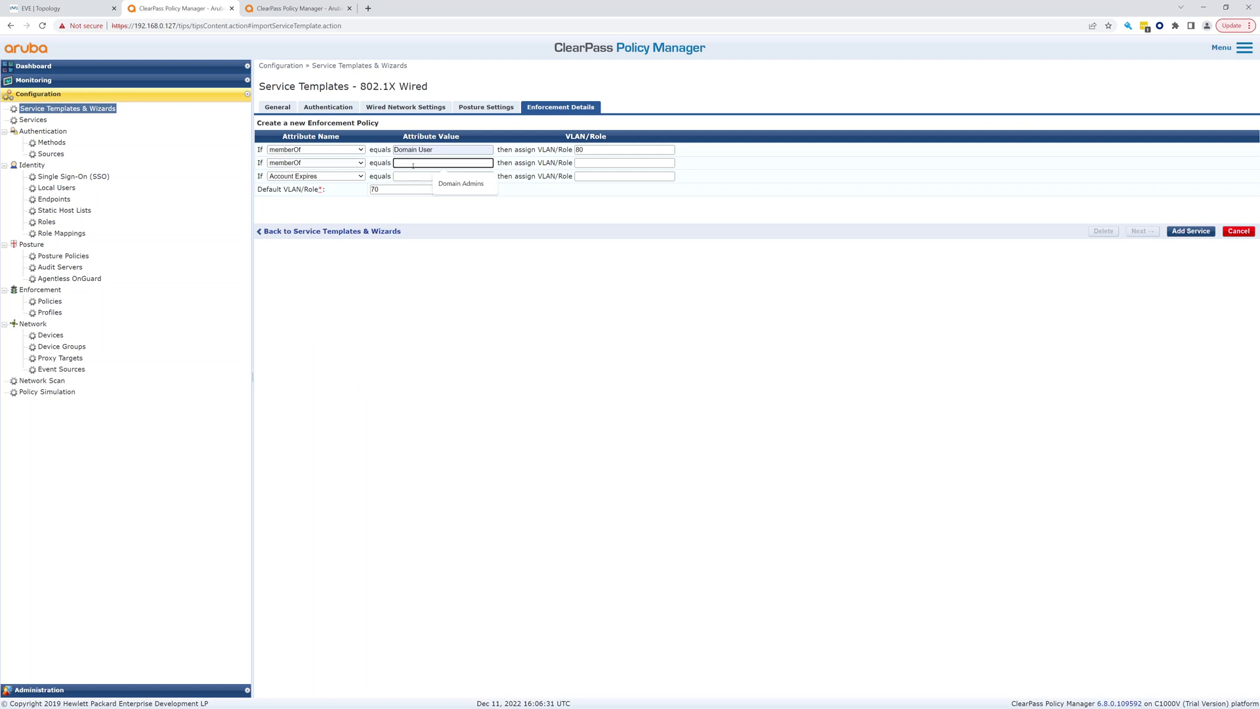
left_click(452, 184)
left_click(584, 163)
type("70")
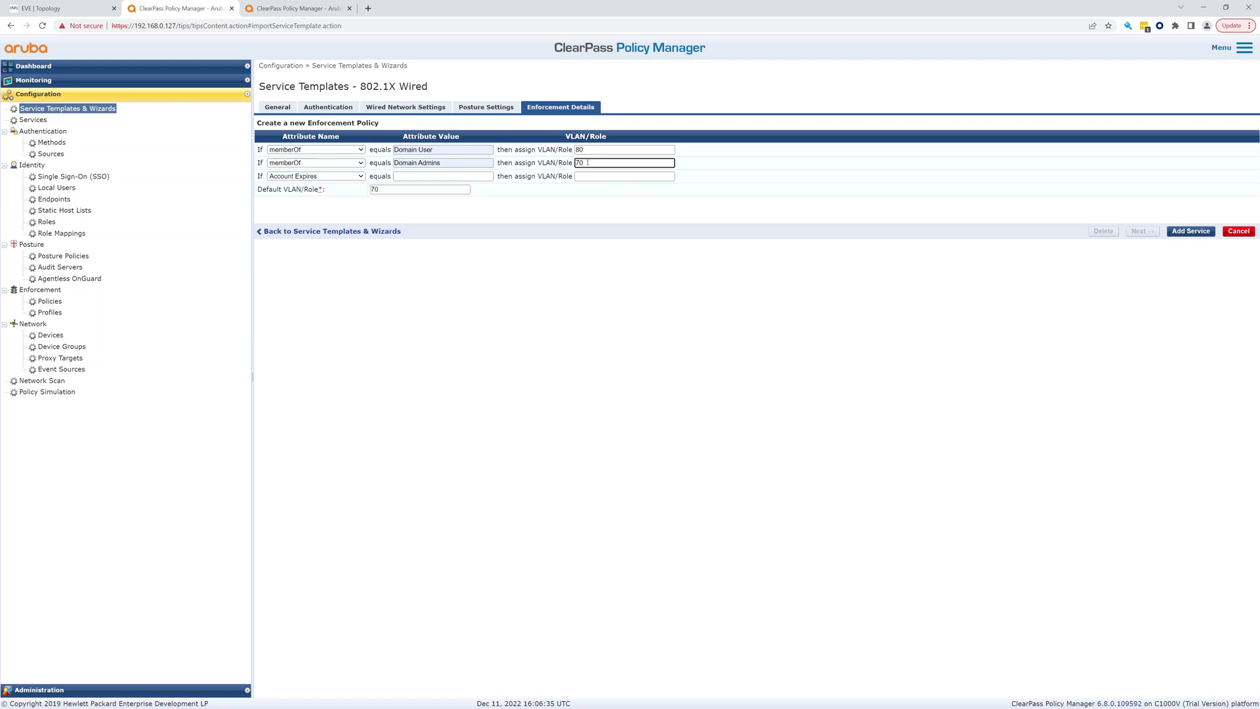
Change the default VLAN to 80 and add the service
double_click(377, 189)
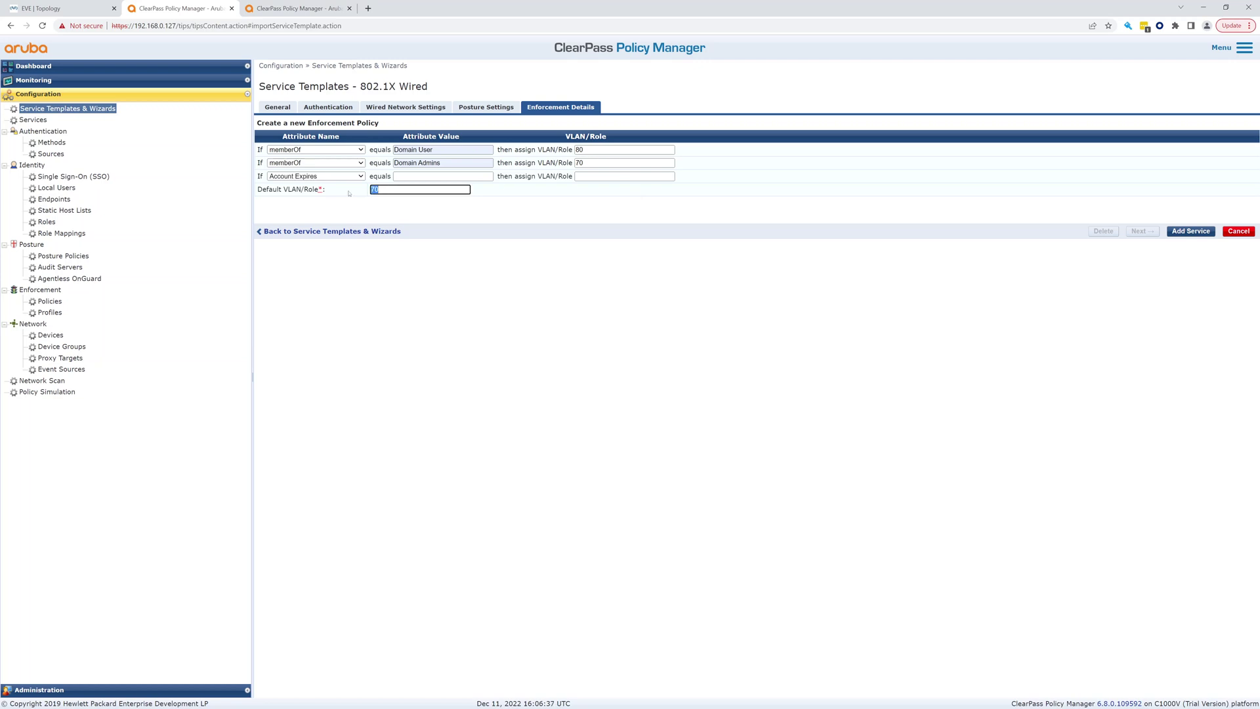
type("8")
left_click(361, 176)
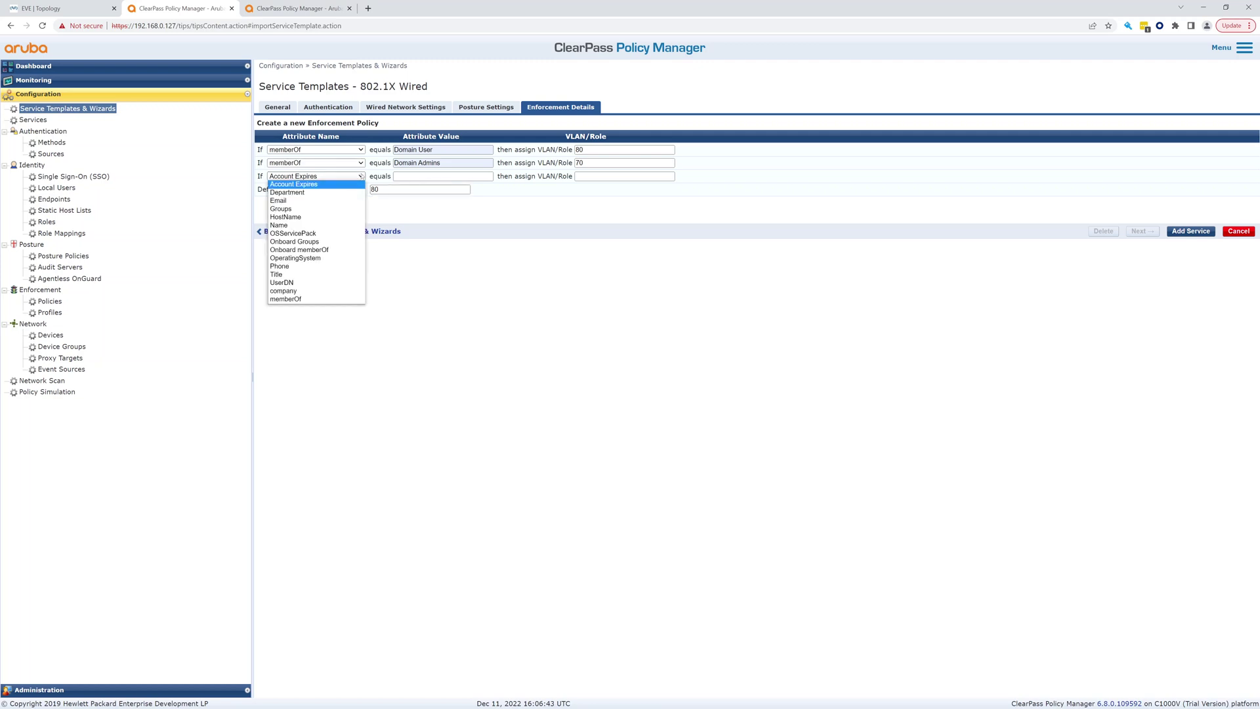
left_click(361, 176)
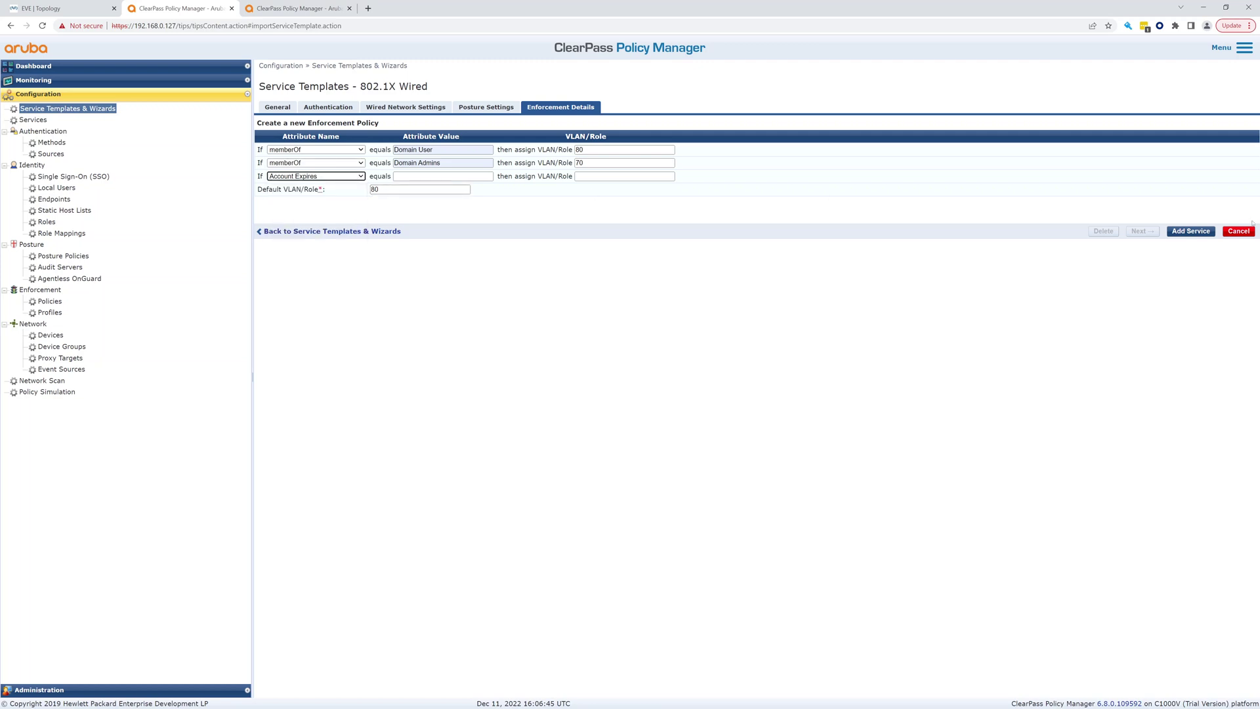
left_click(1179, 232)
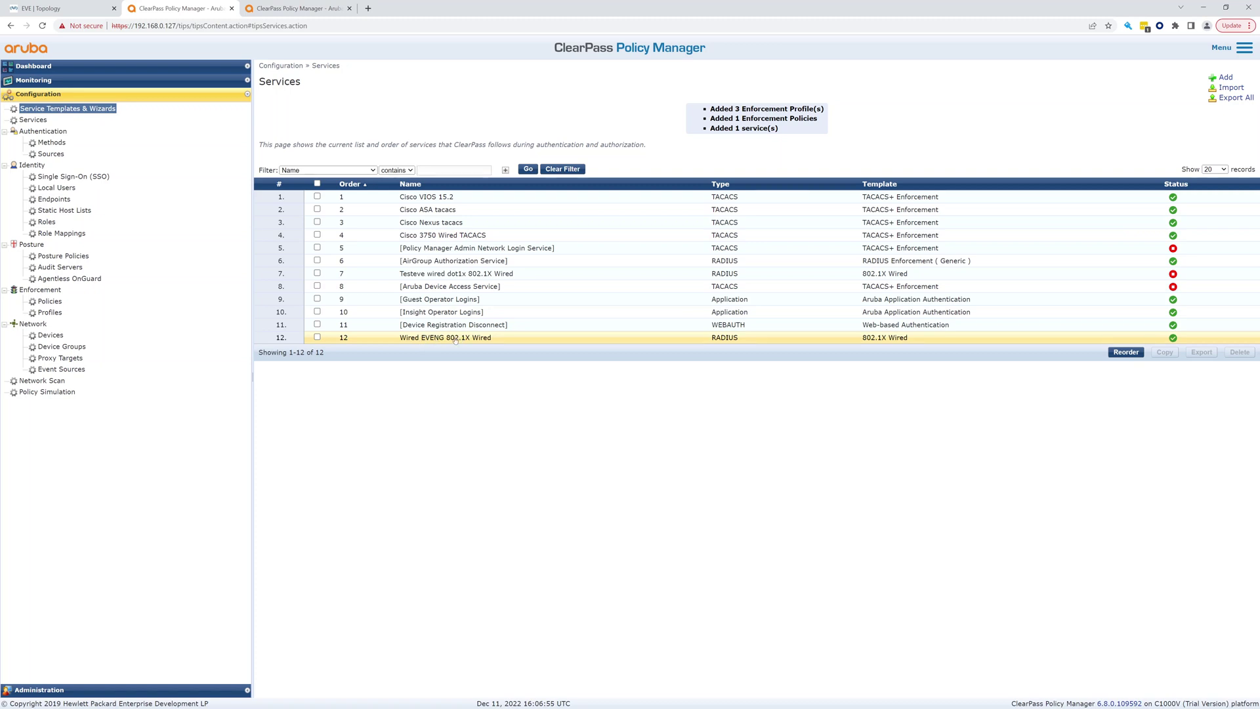
left_click_drag(721, 107, 816, 109)
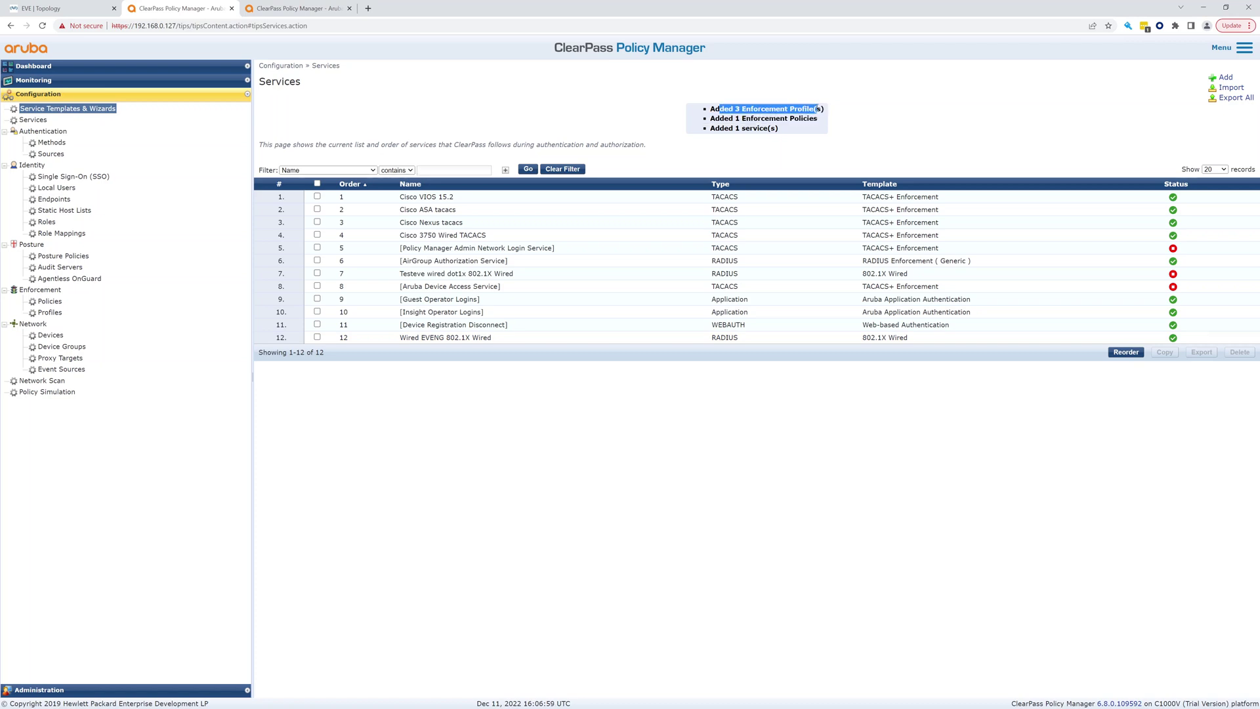
left_click_drag(724, 118, 821, 126)
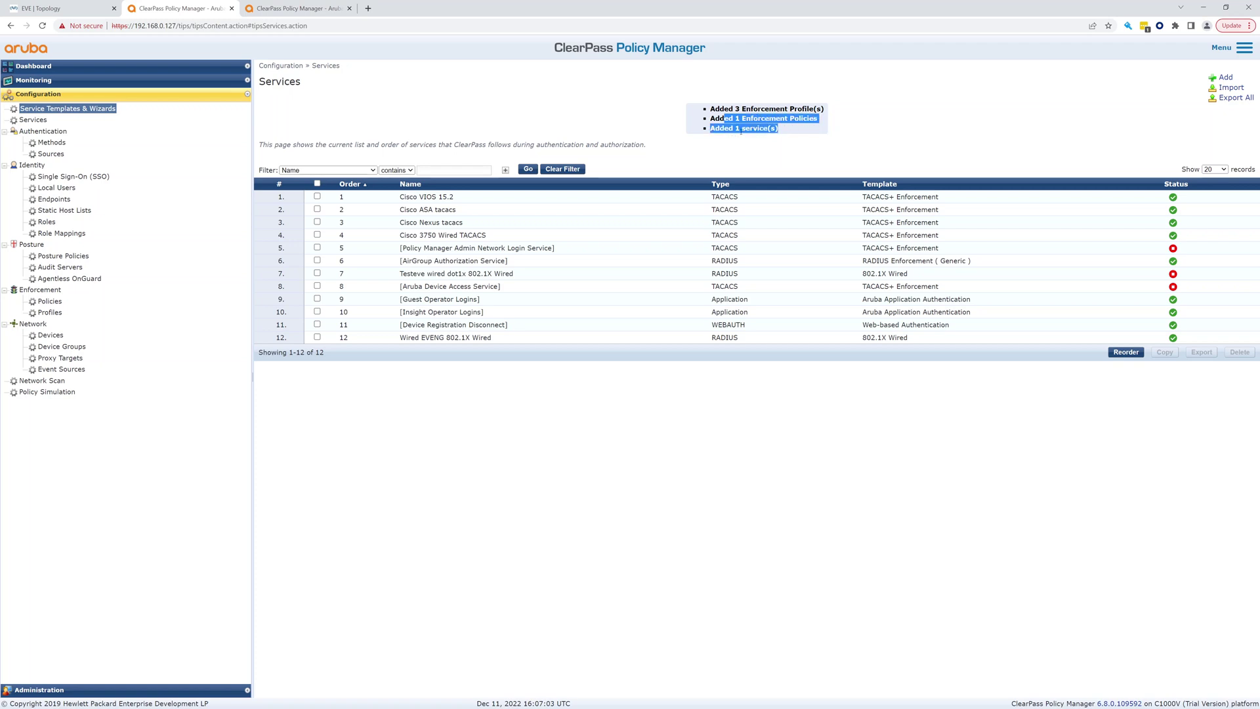
left_click_drag(741, 130, 8, 155)
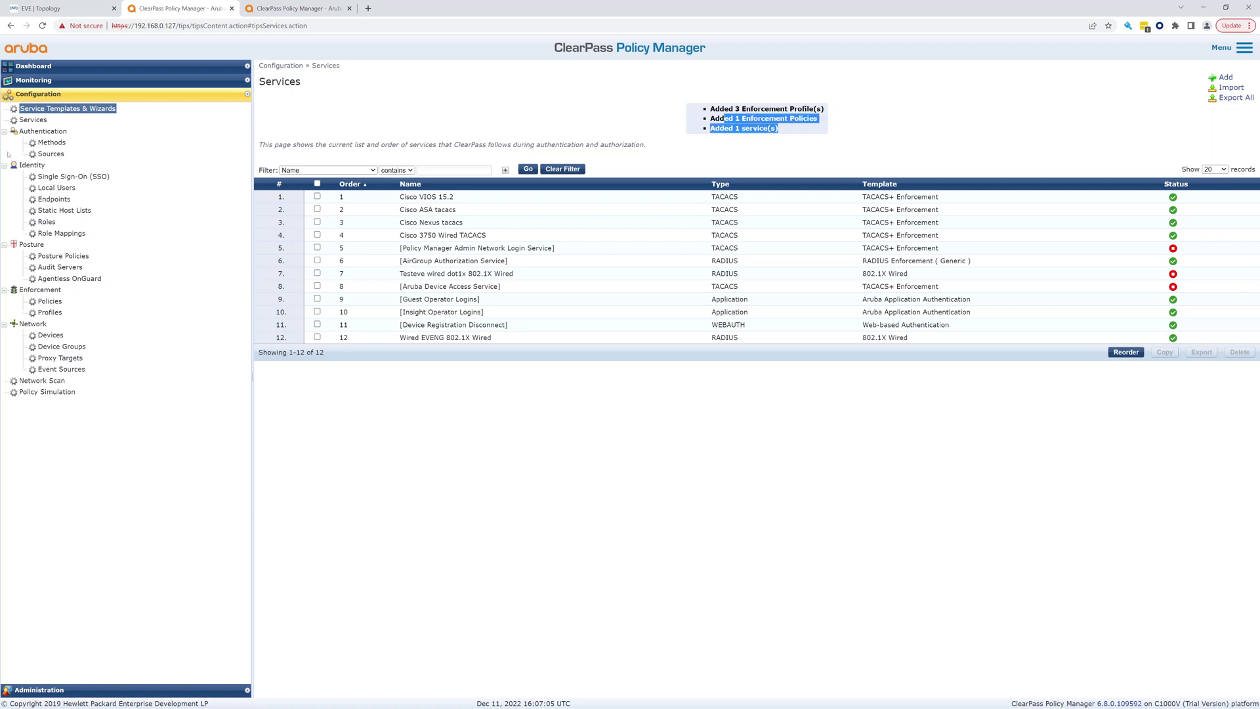
Reload the services list and open Wired EVENG 802.1X Wired for editing
left_click(34, 120)
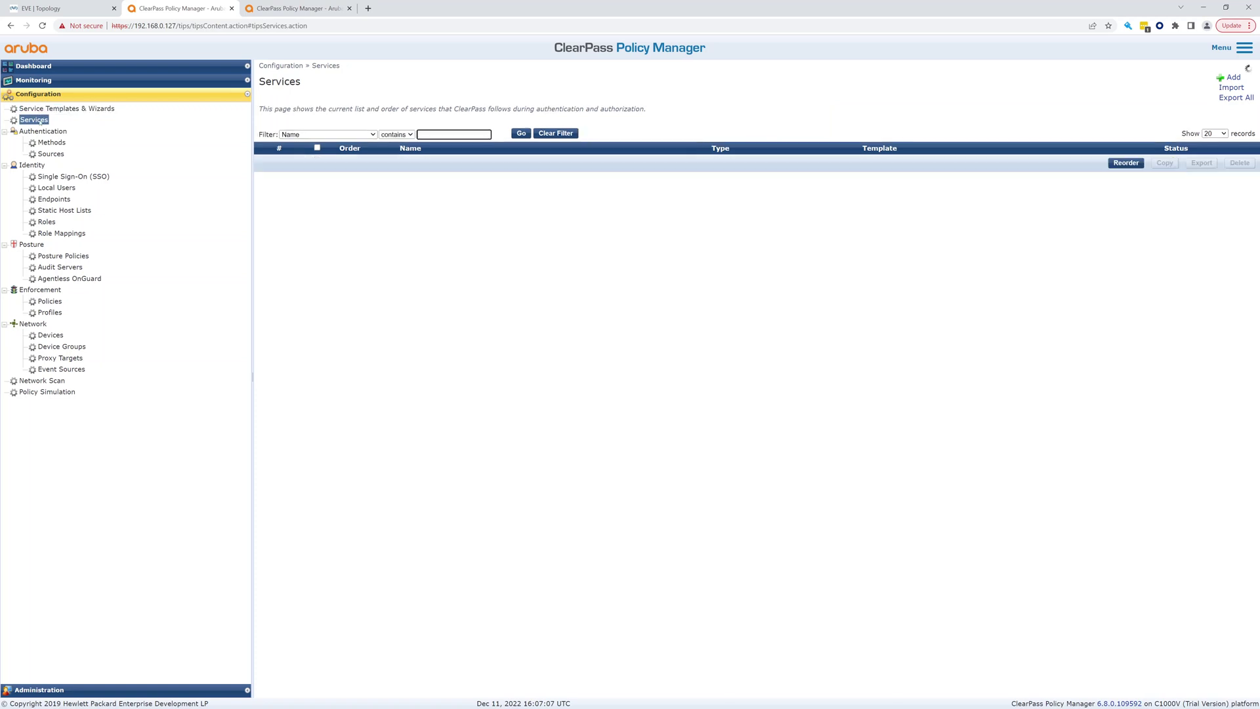
left_click(441, 305)
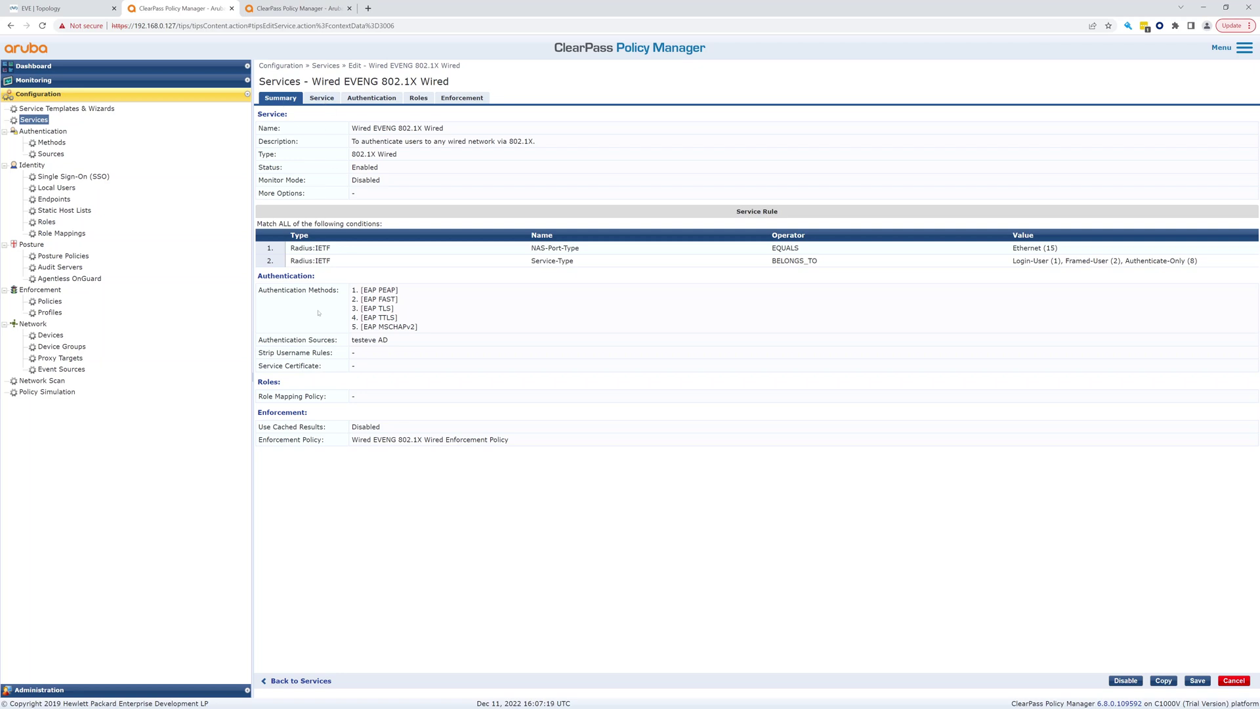
left_click(330, 99)
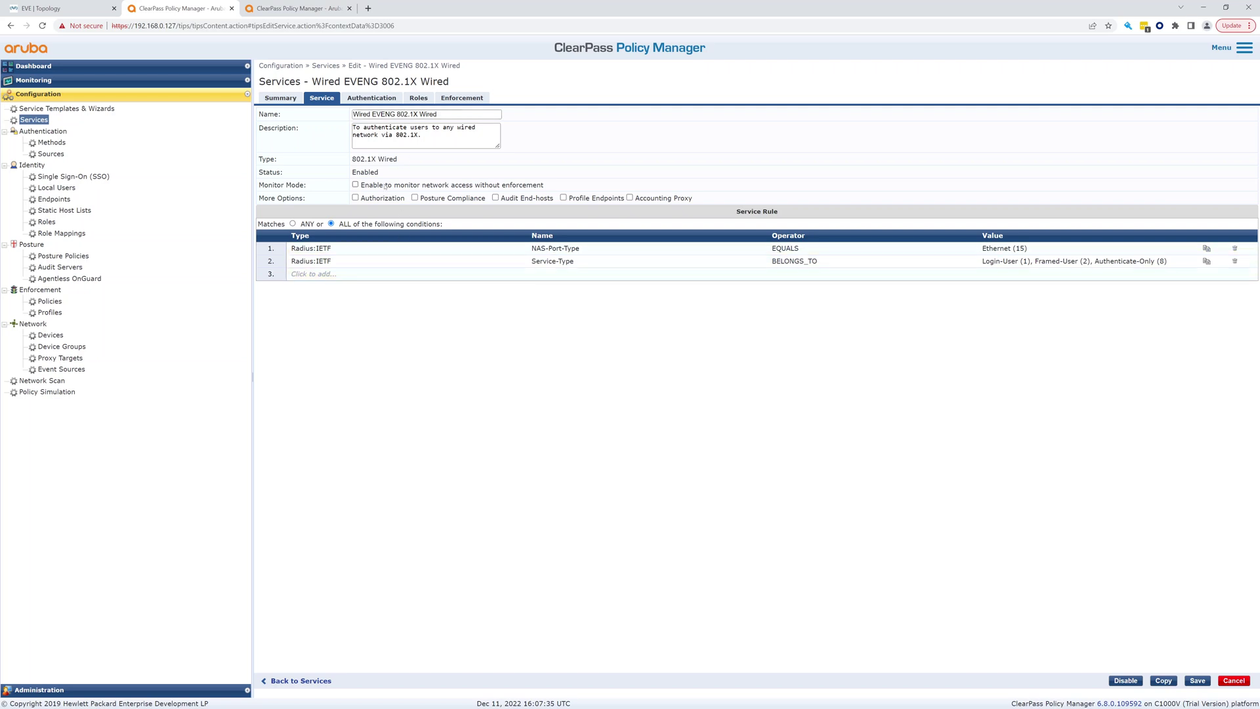
Enable Authorization, remove EAP FAST and EAP TTLS, and add Local User Repository as a source
left_click(355, 198)
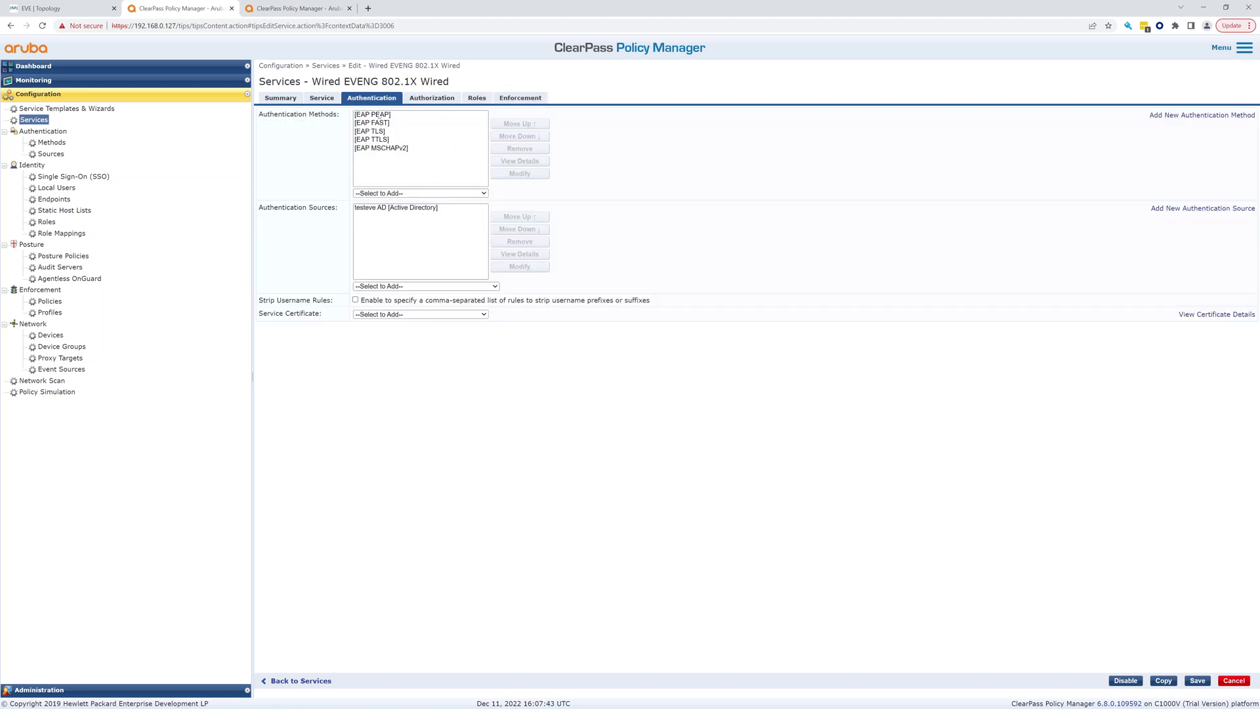
left_click(379, 123)
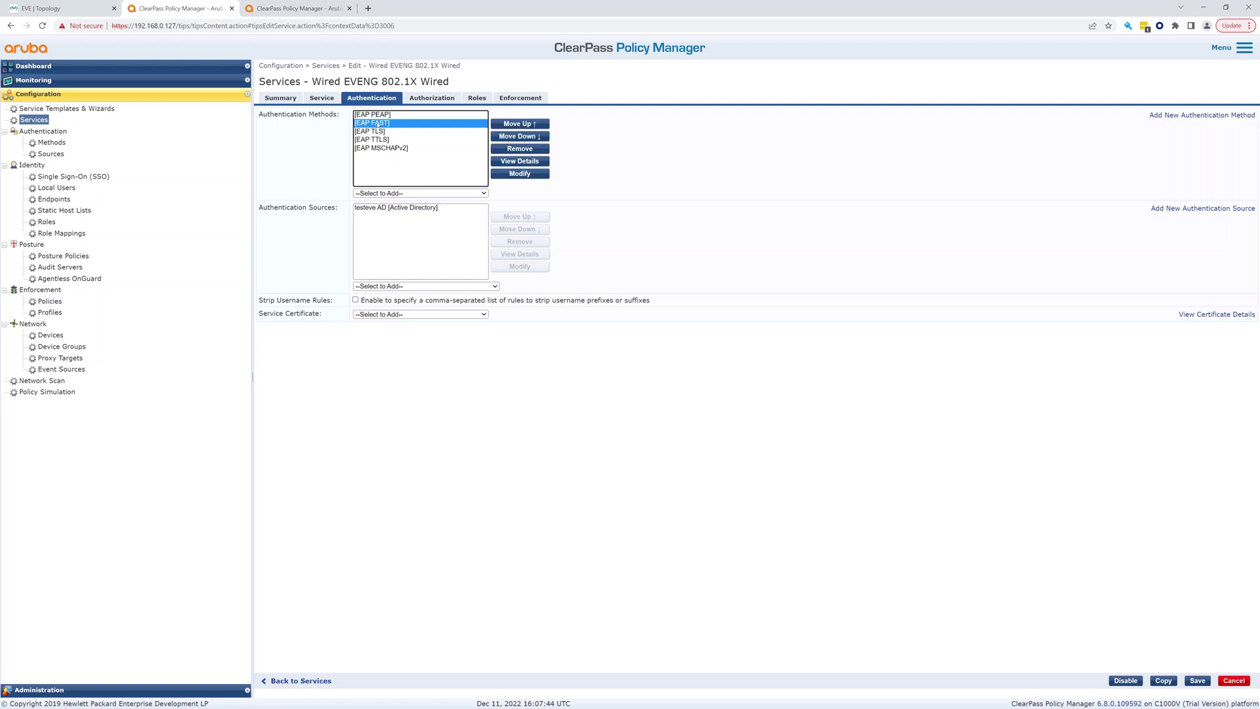
left_click(509, 150)
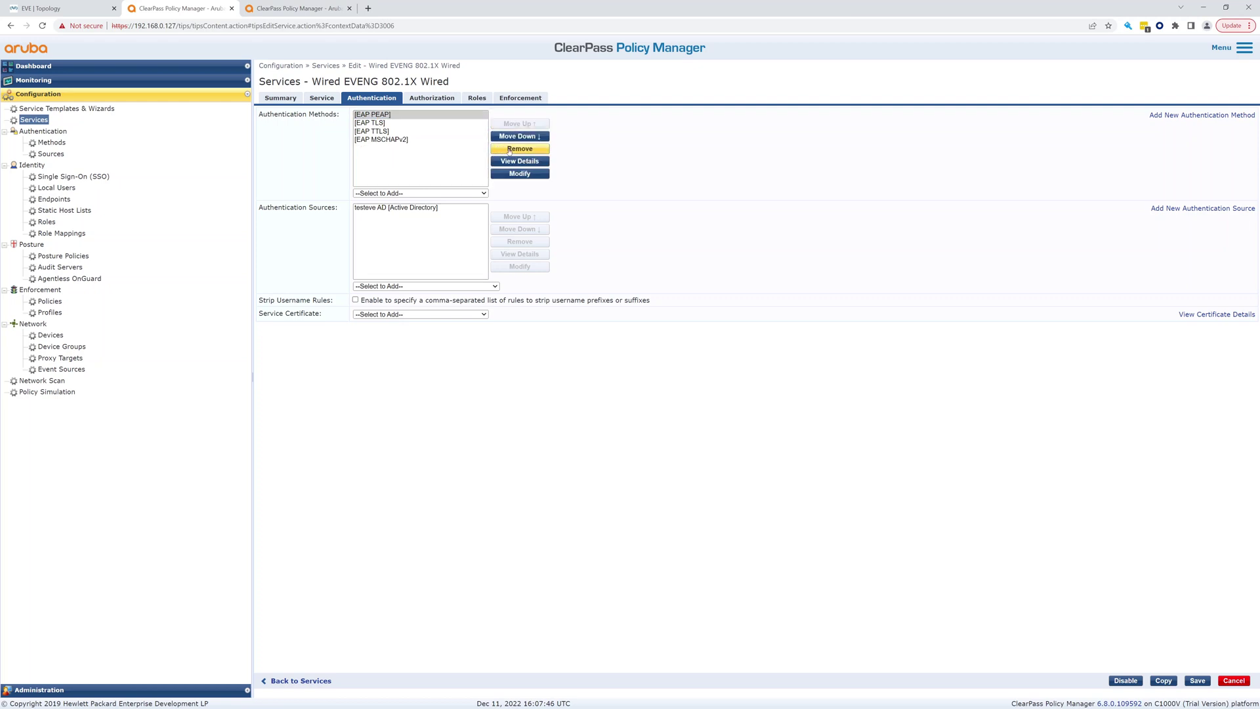
left_click(380, 131)
left_click(510, 150)
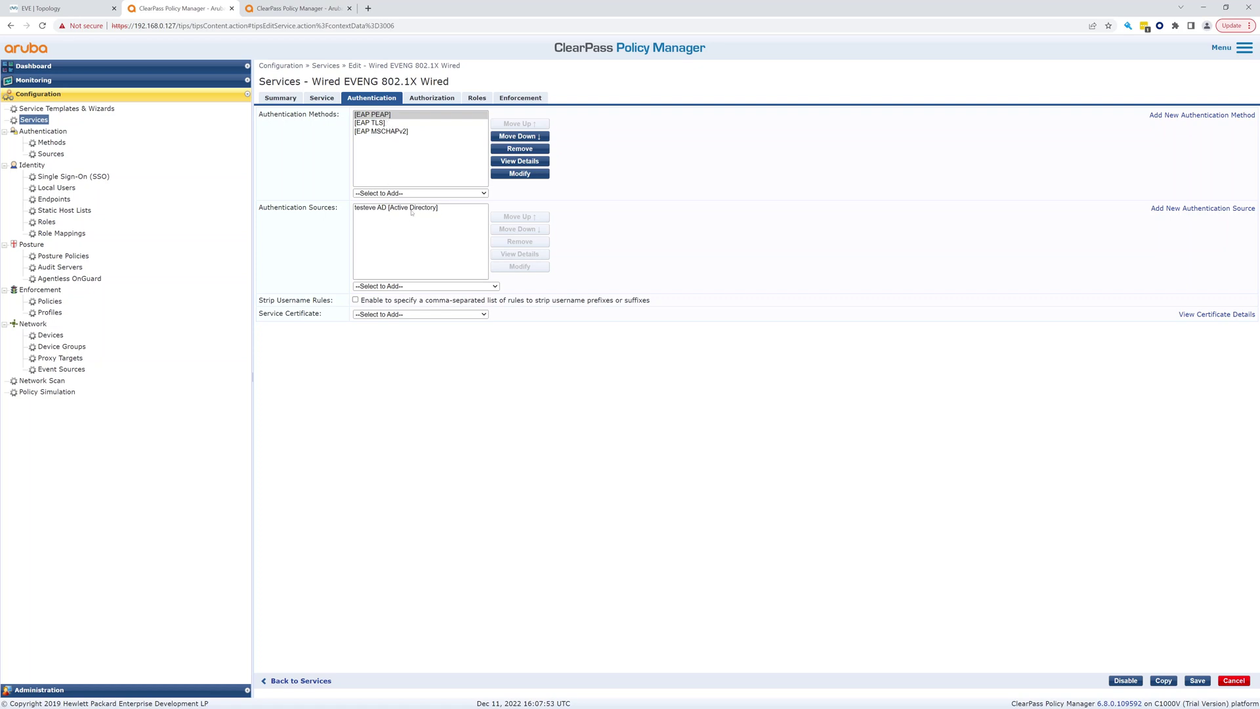
left_click(427, 287)
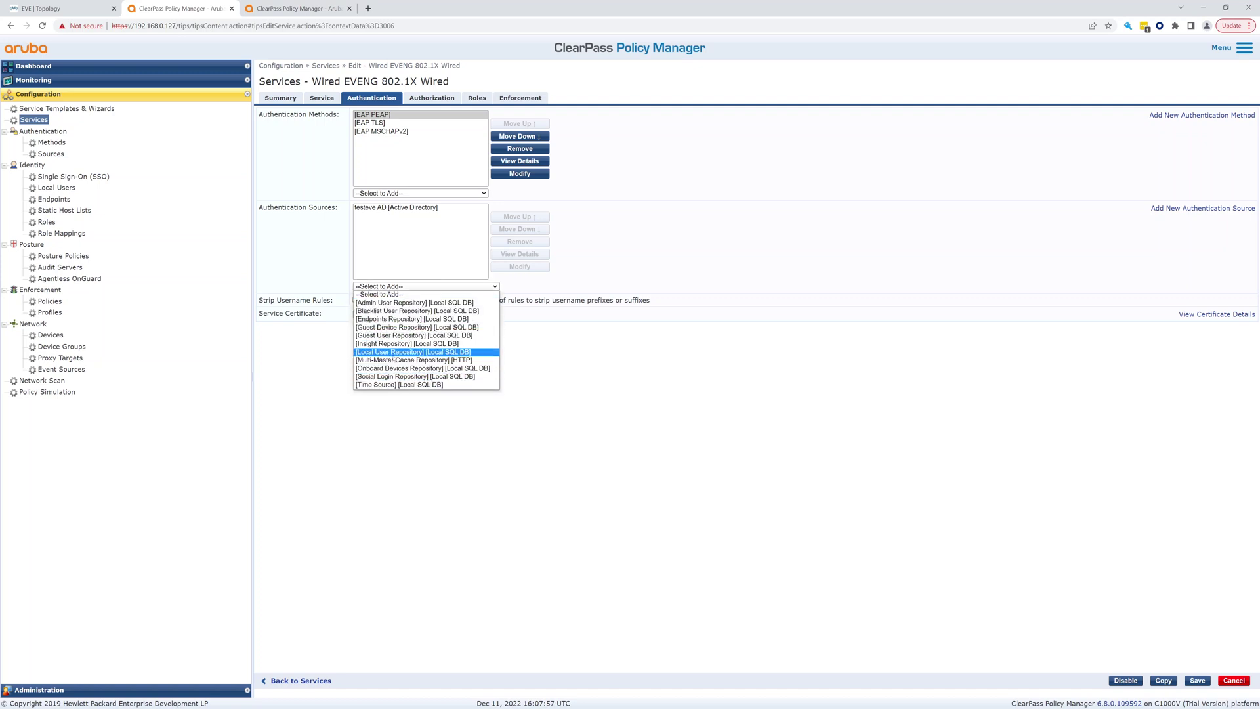
left_click(394, 353)
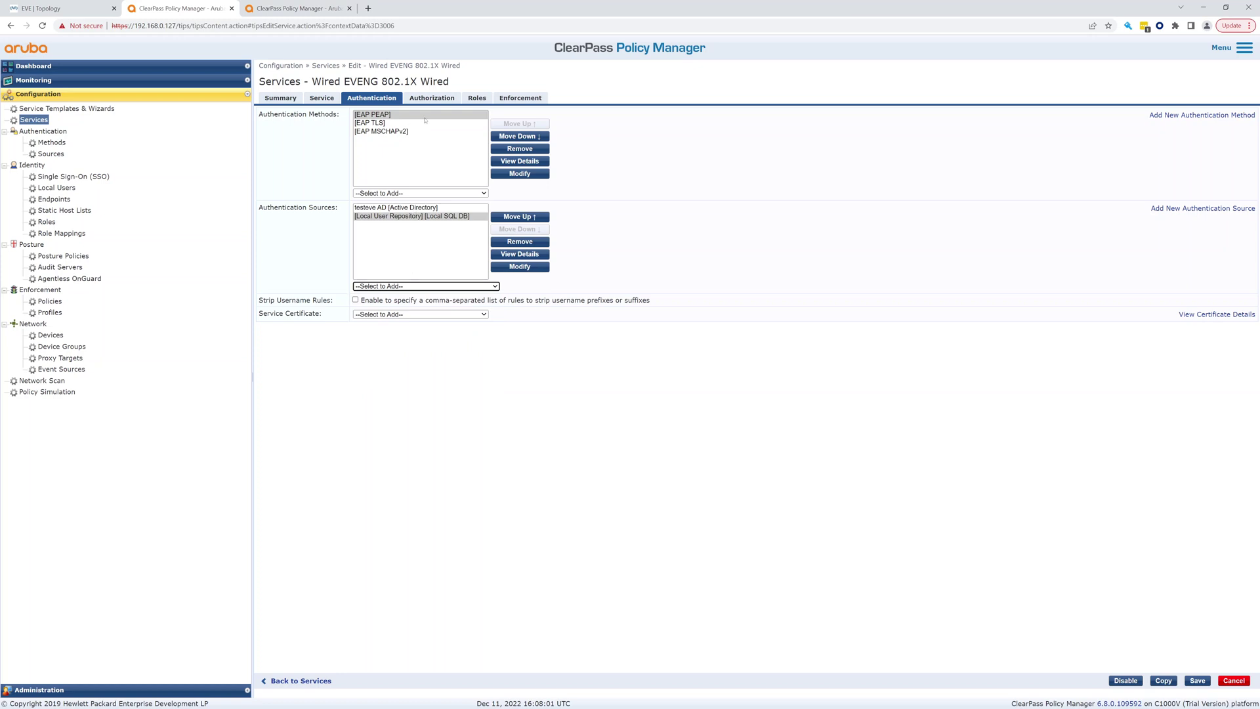
Review the Authorization, Roles and Enforcement tabs, then leave for Enforcement Profiles without saving
left_click(432, 93)
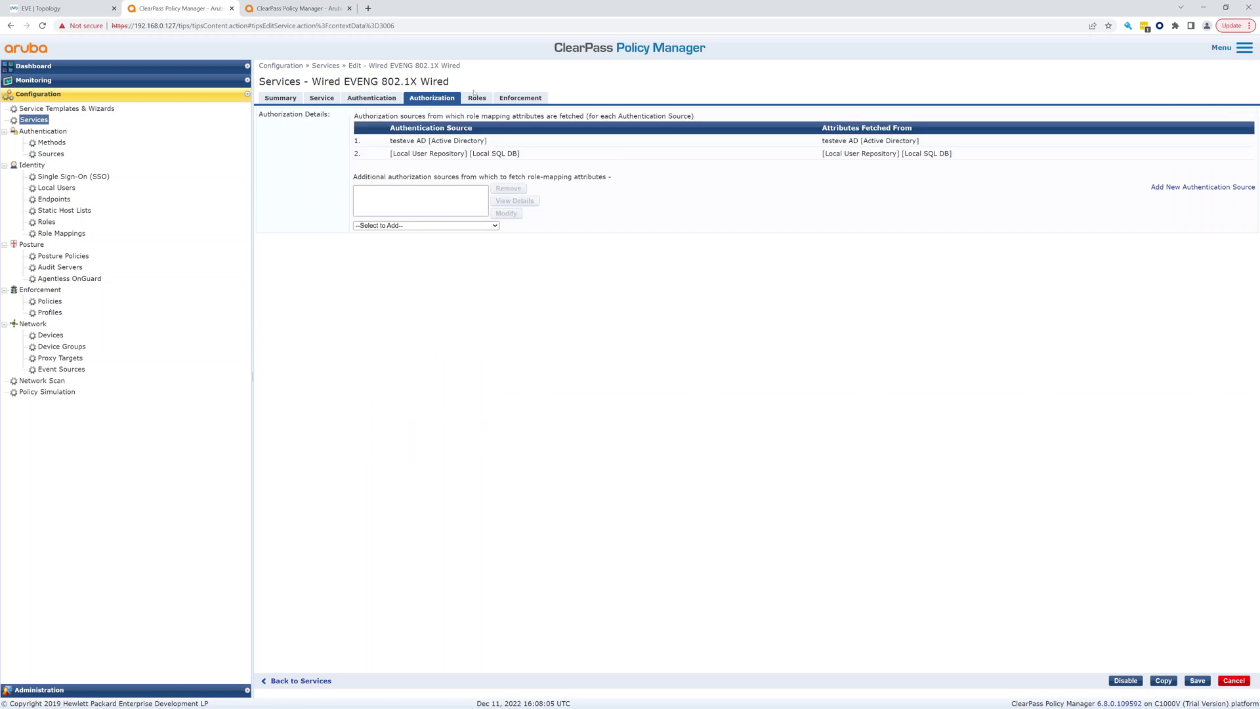
left_click(476, 98)
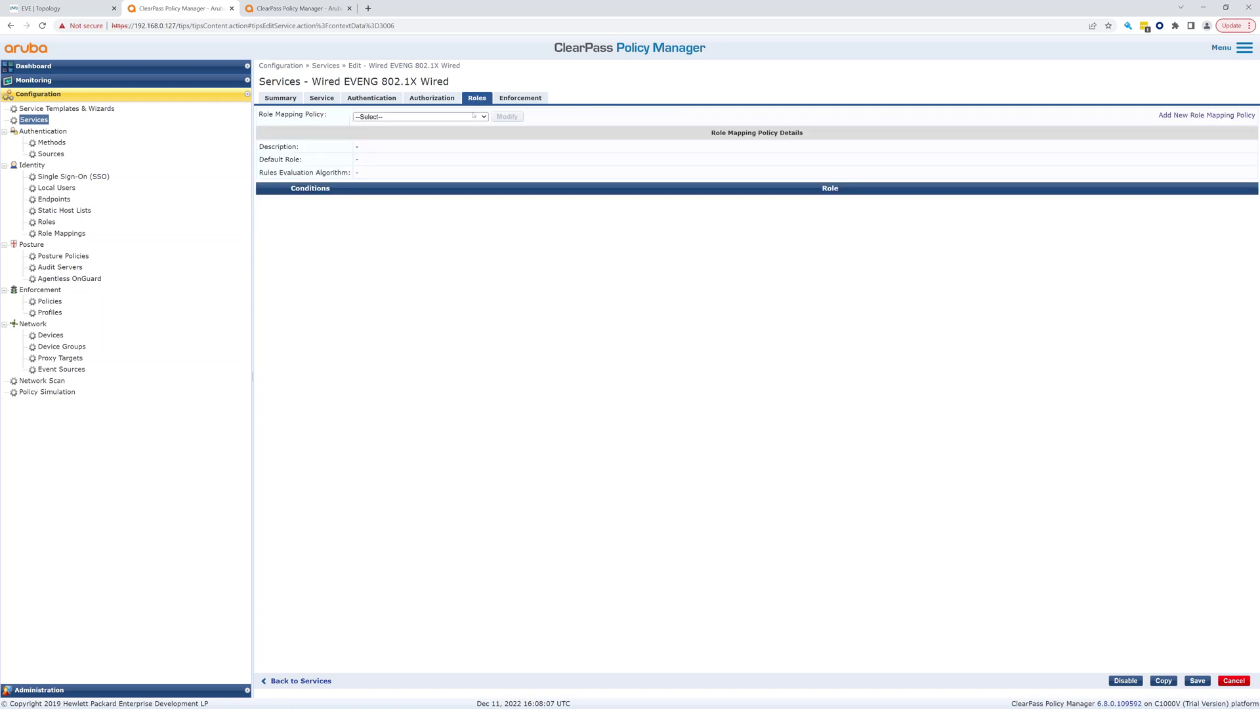
left_click(518, 99)
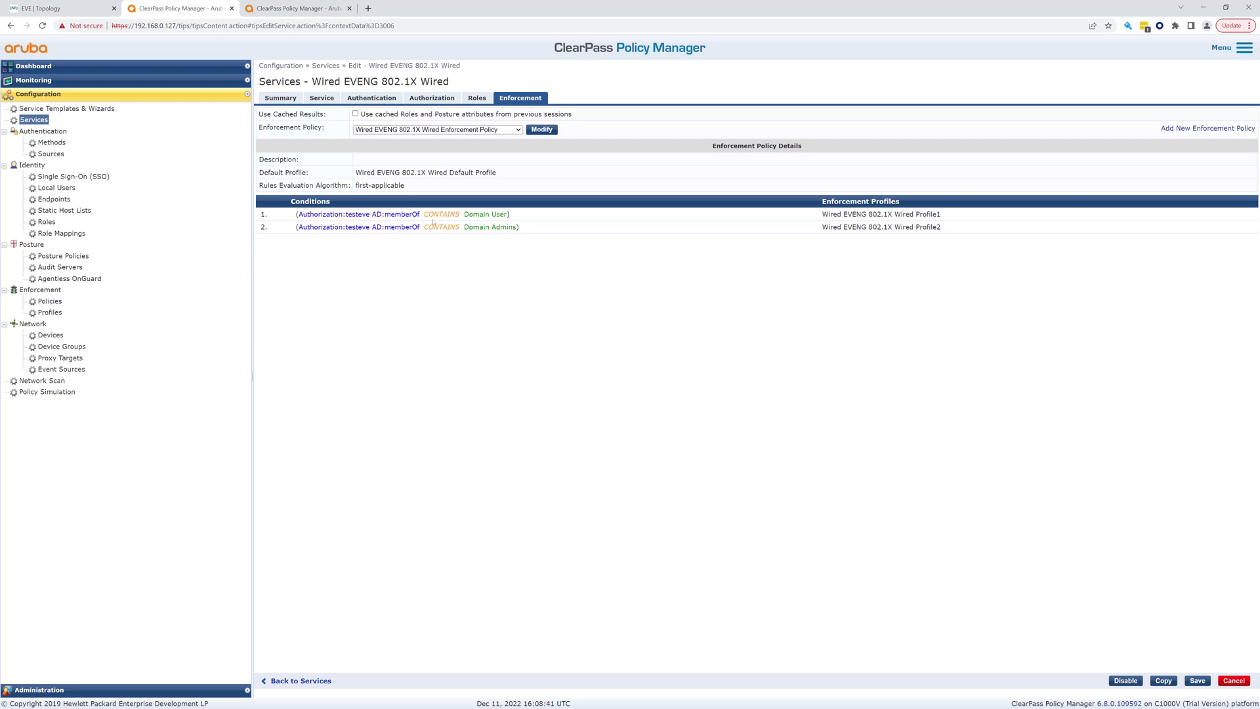
left_click(50, 313)
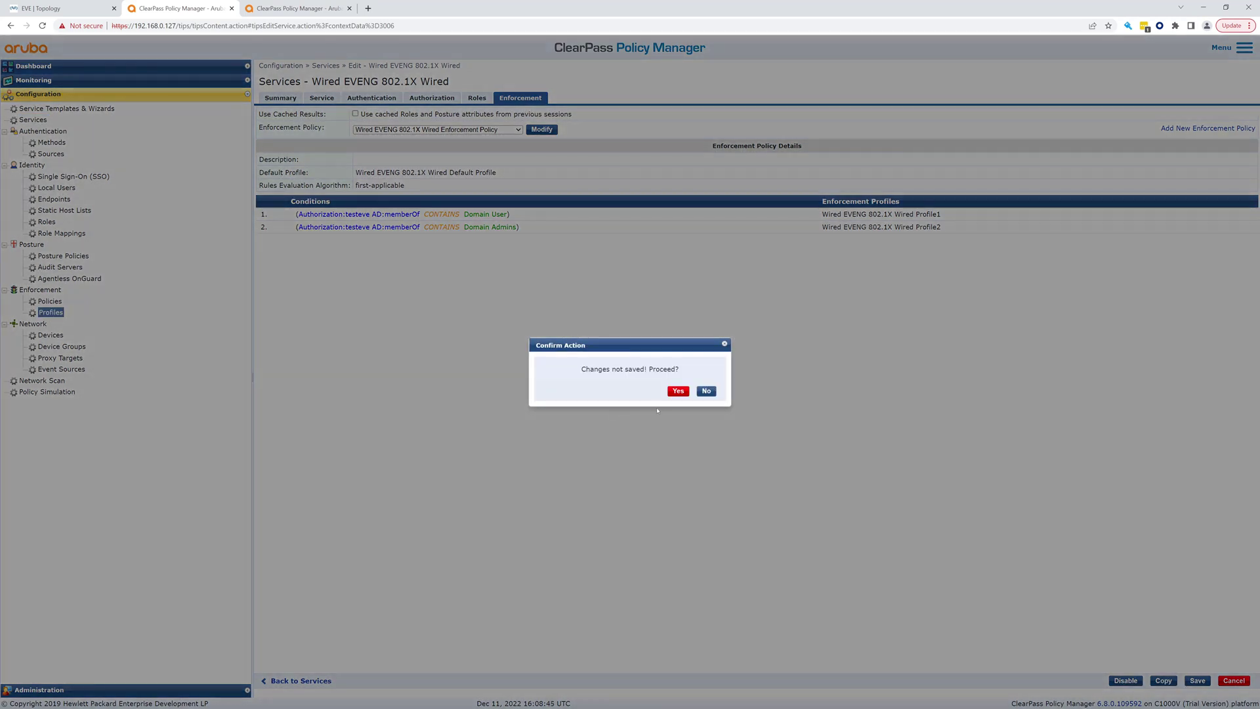
left_click(678, 391)
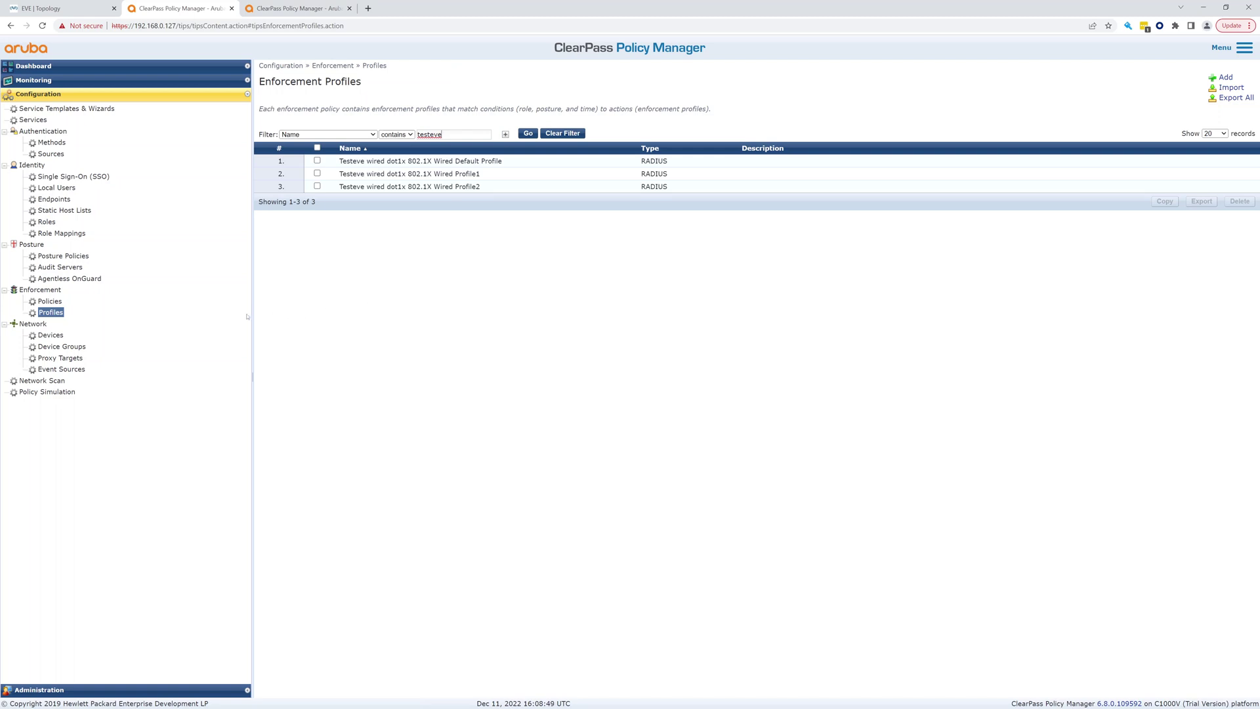
Filter the enforcement profiles list by the name 'Wired'
left_click_drag(453, 135, 380, 136)
type("Wired")
left_click(524, 134)
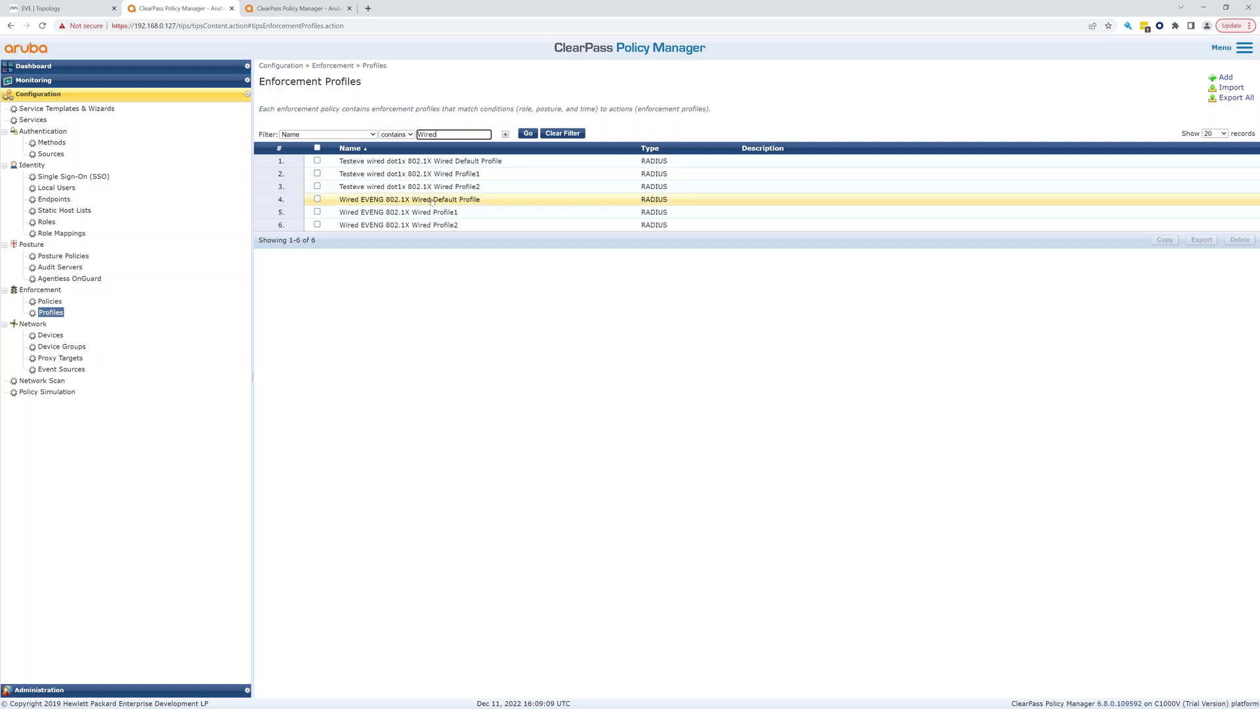
Inspect the Wired EVENG Default Profile, Profile1 and Profile2 VLAN settings
left_click(432, 199)
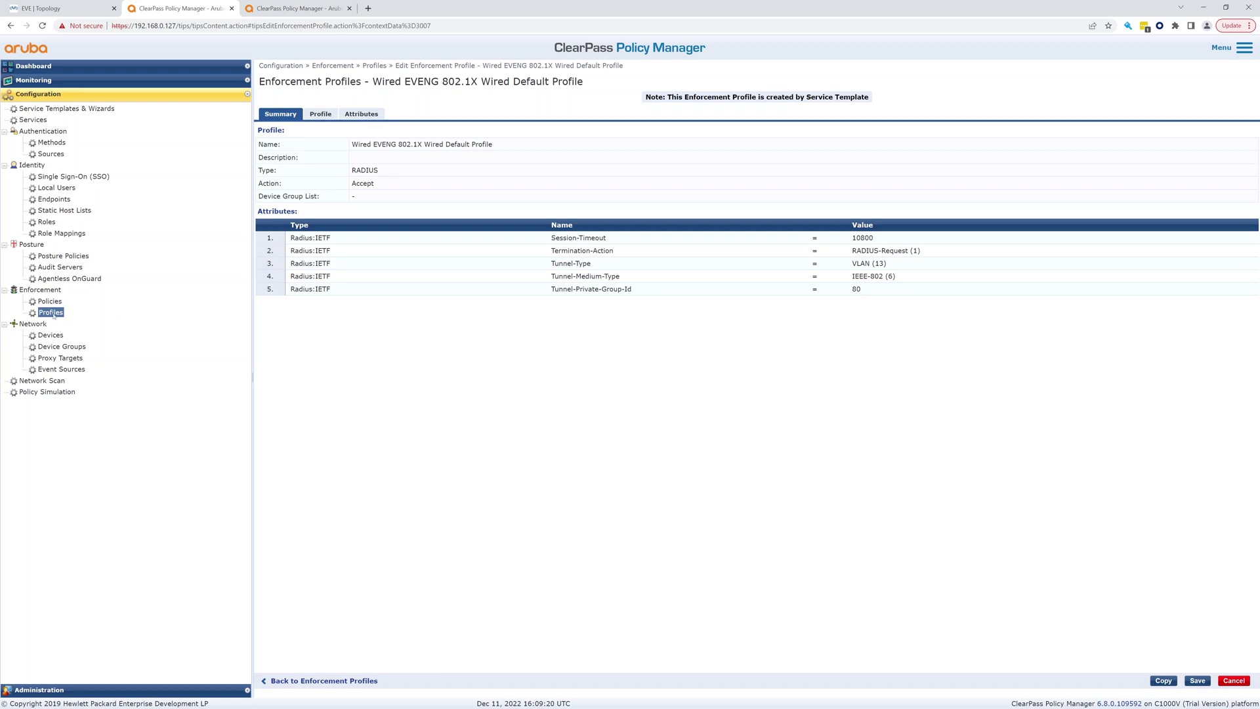
left_click(11, 26)
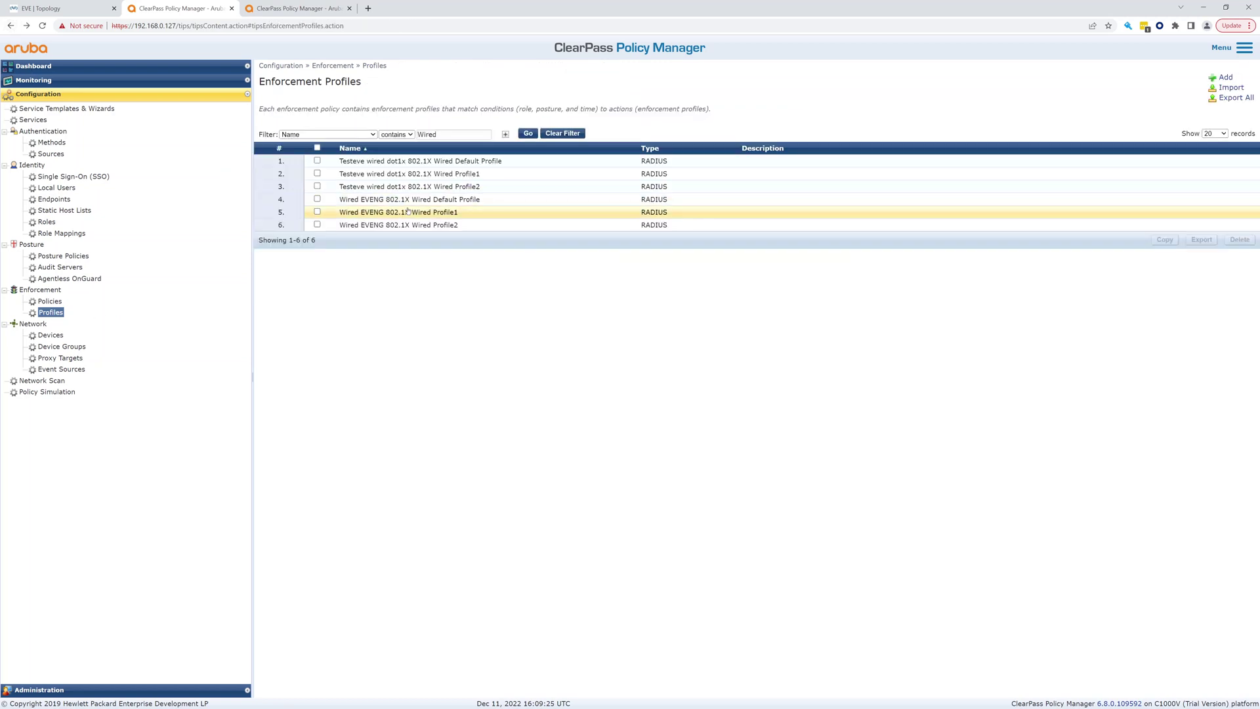
left_click(408, 212)
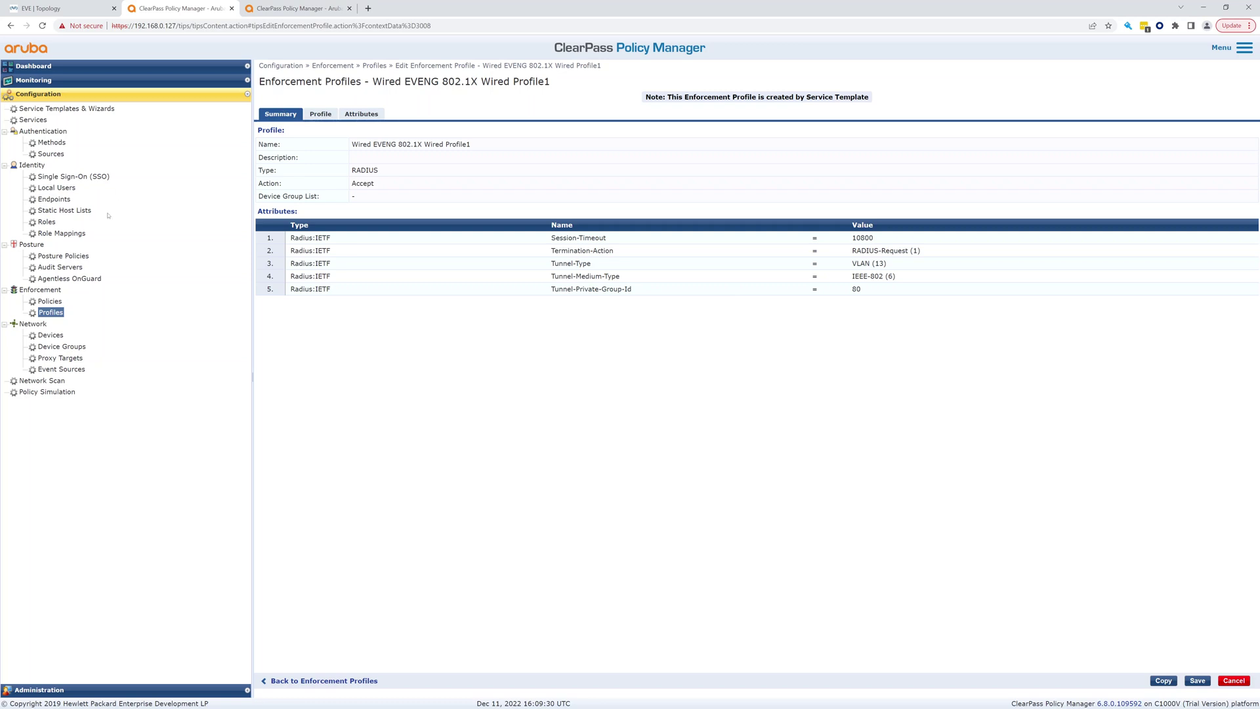
left_click(11, 26)
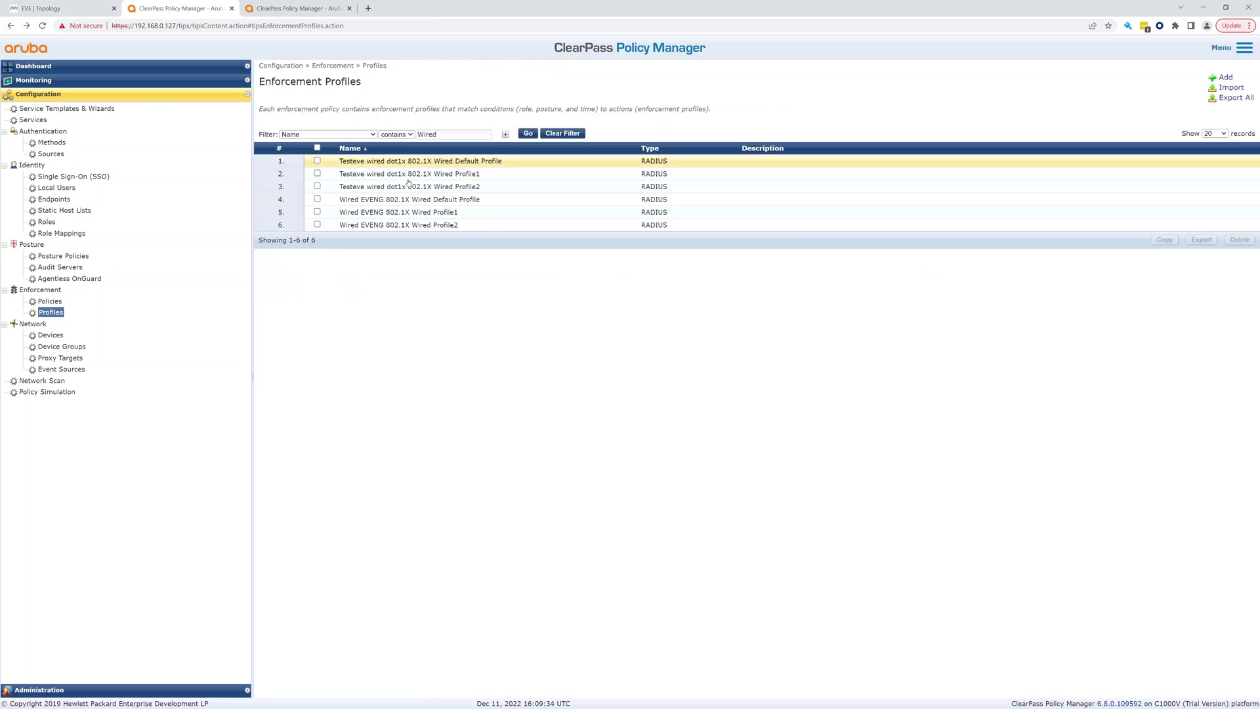
left_click(424, 225)
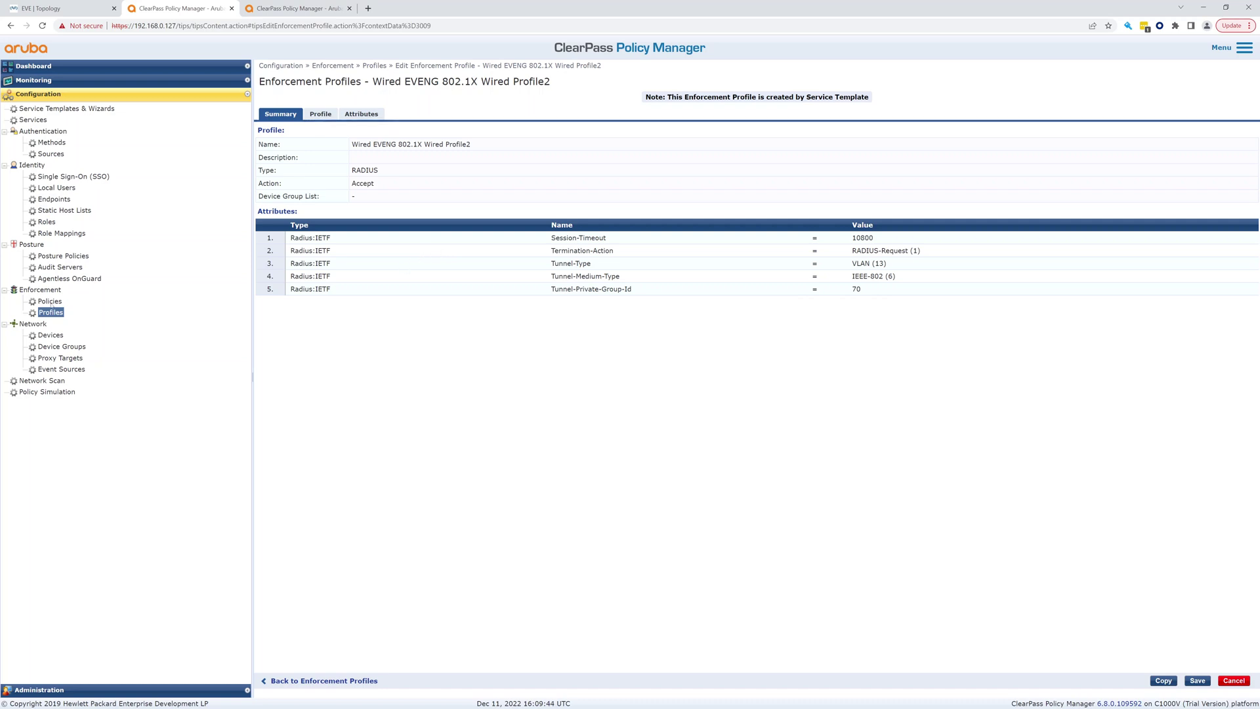
left_click(52, 313)
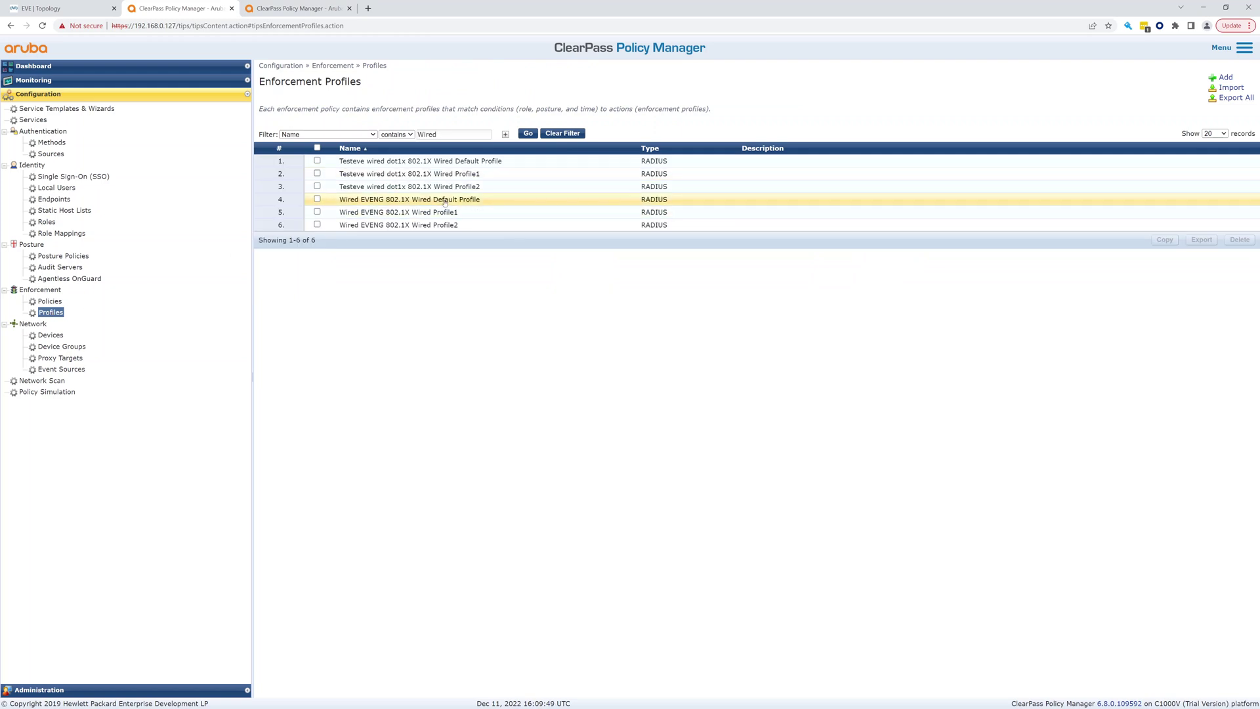
left_click(51, 302)
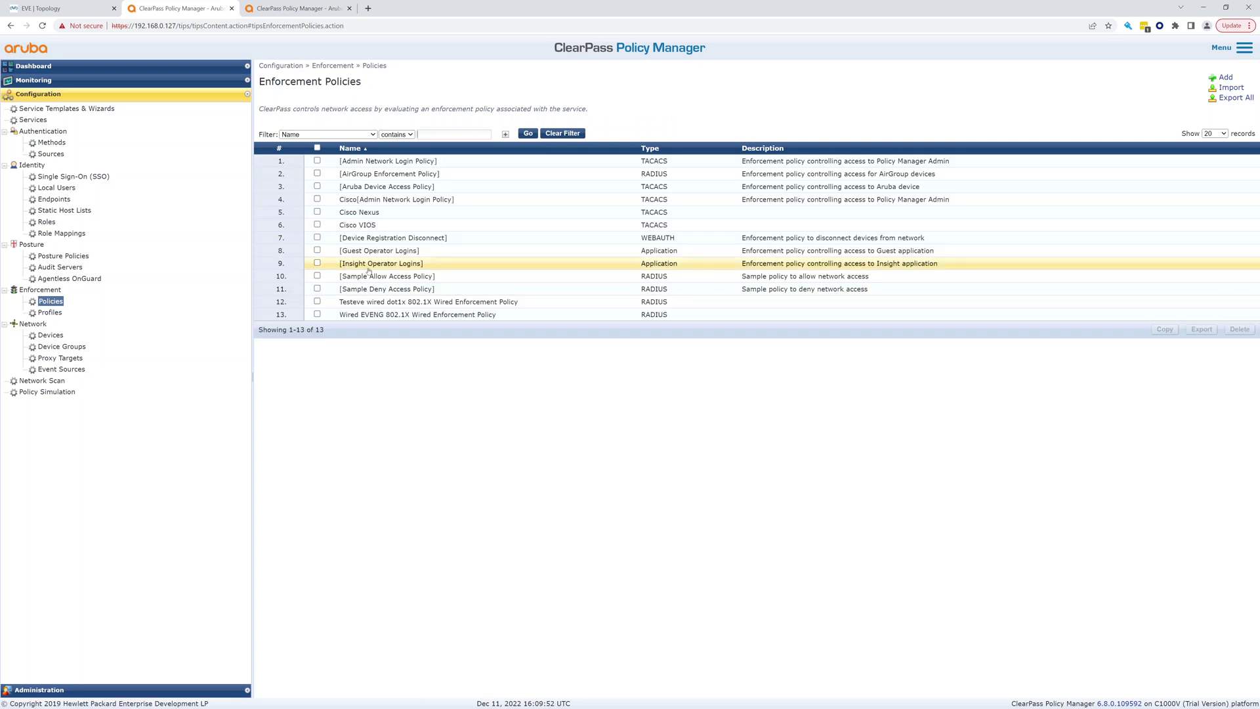
left_click(440, 315)
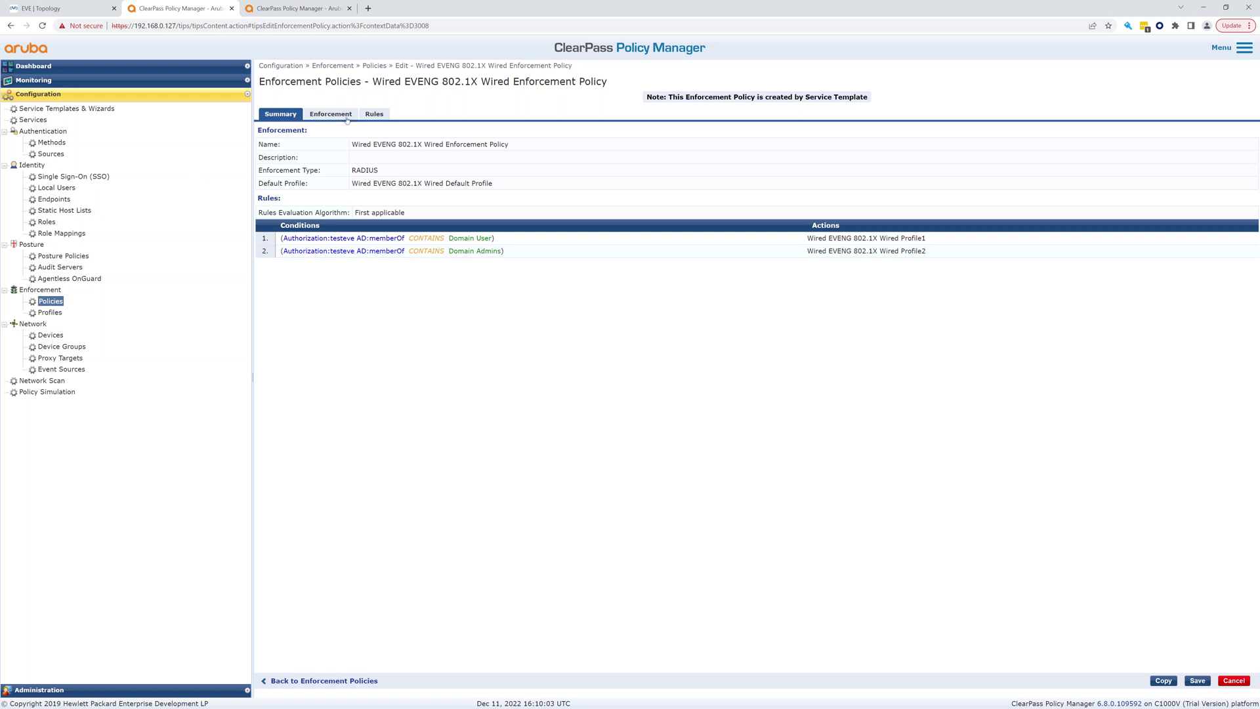
left_click(34, 120)
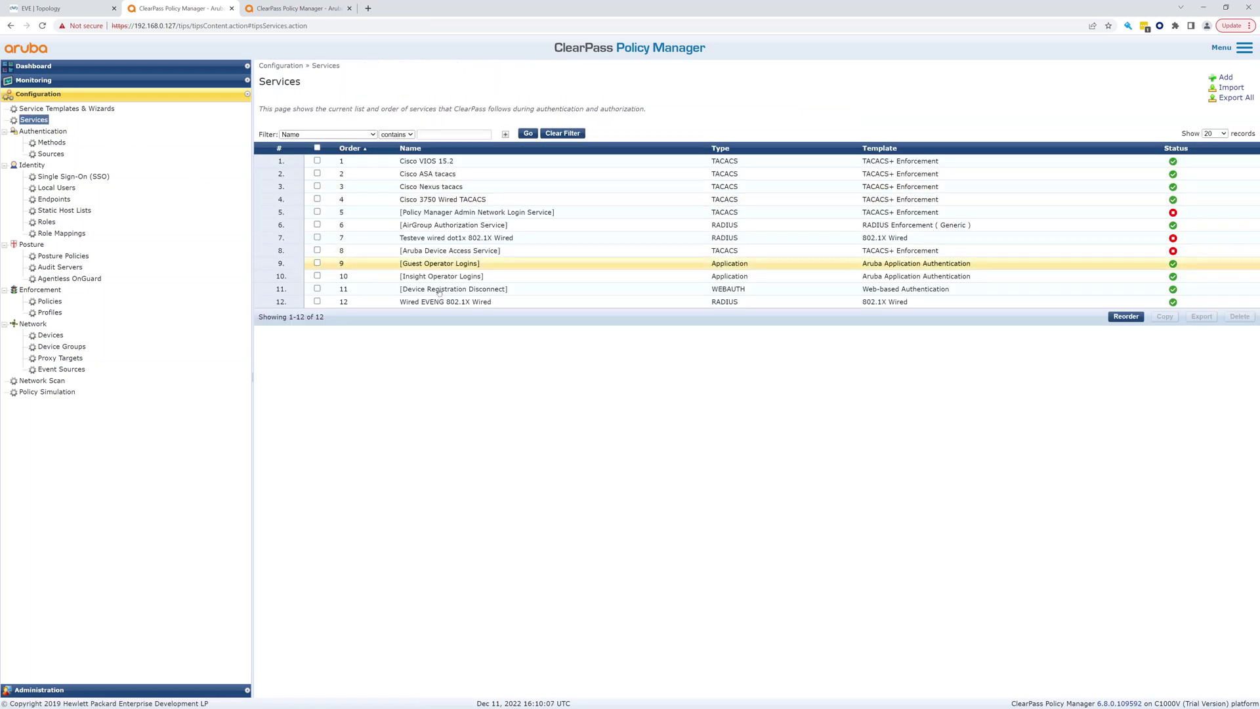
left_click(437, 301)
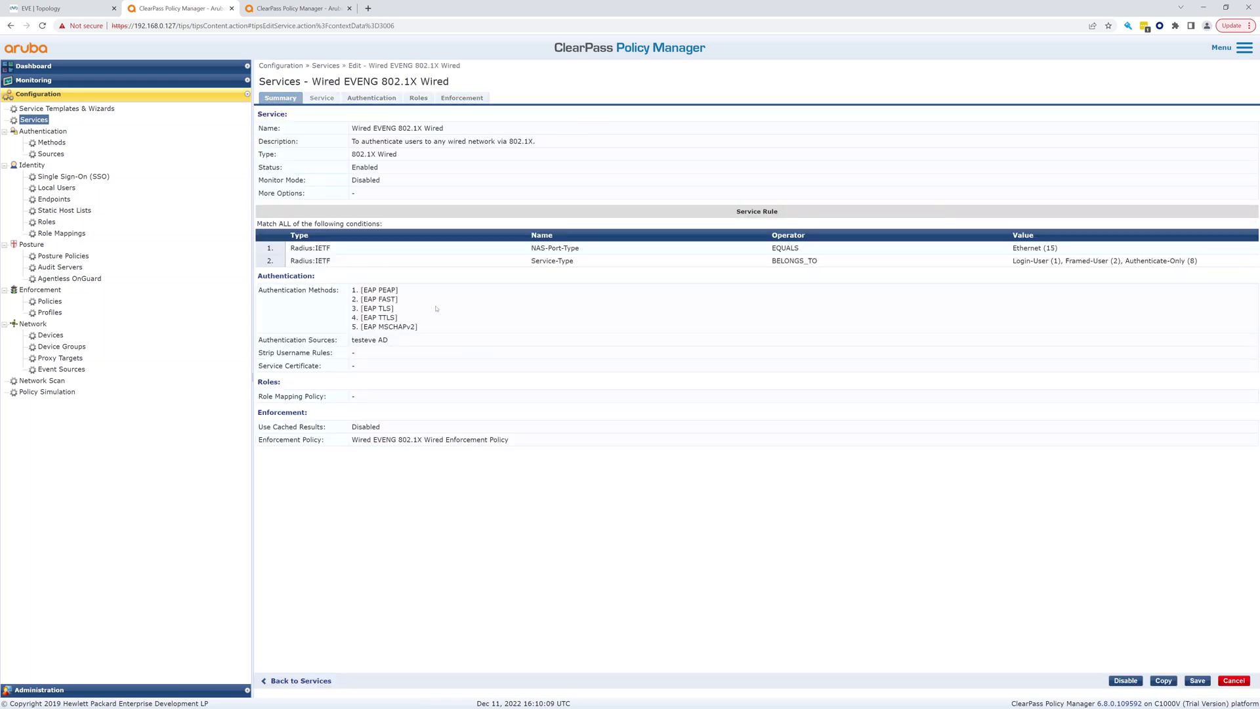
left_click(458, 98)
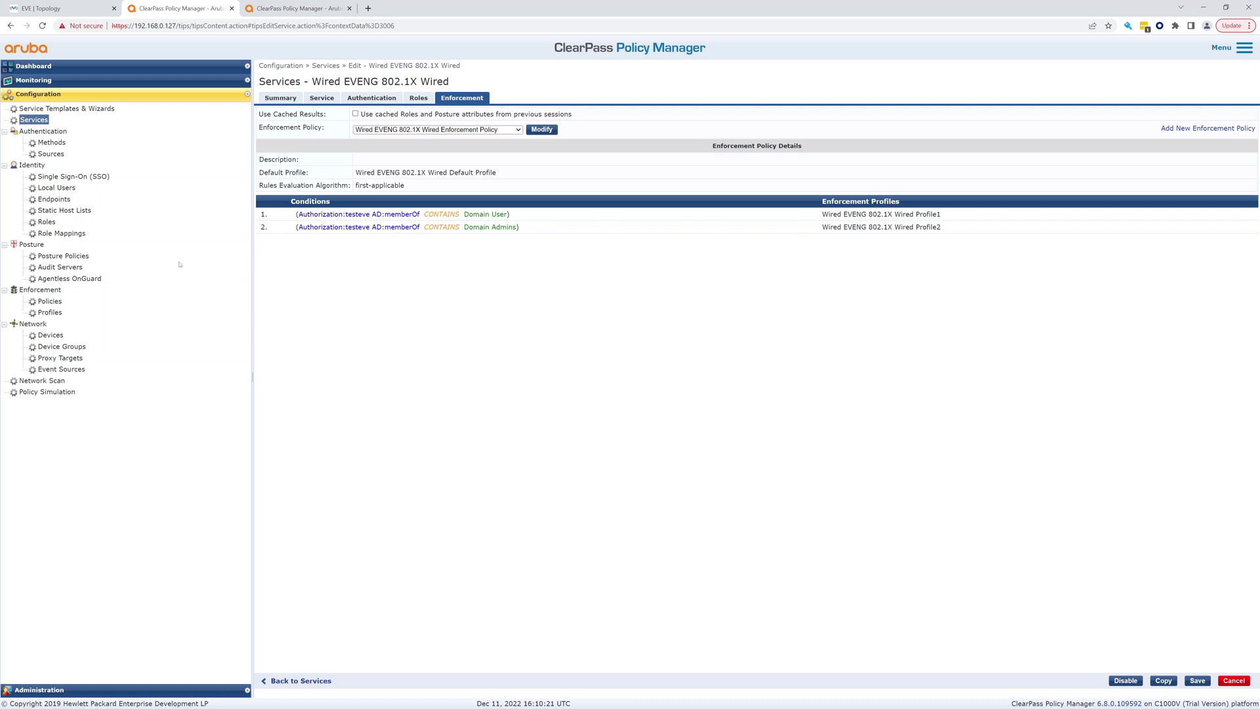
left_click(55, 302)
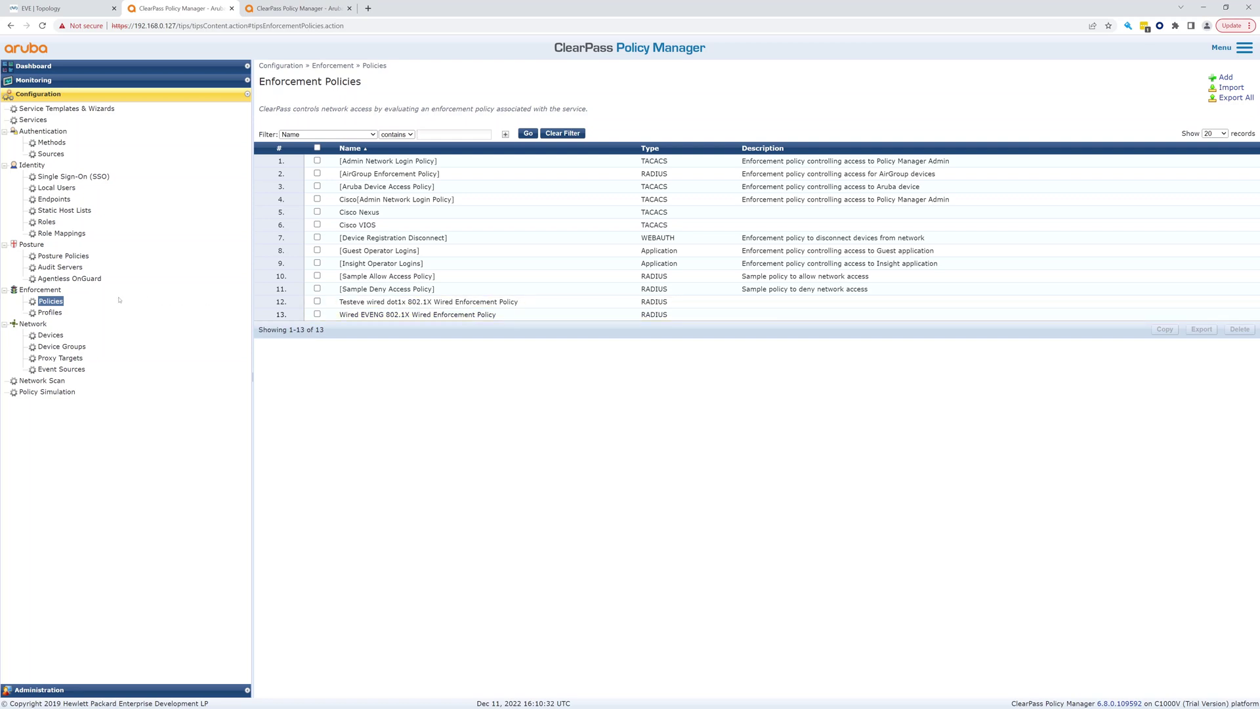
left_click(51, 312)
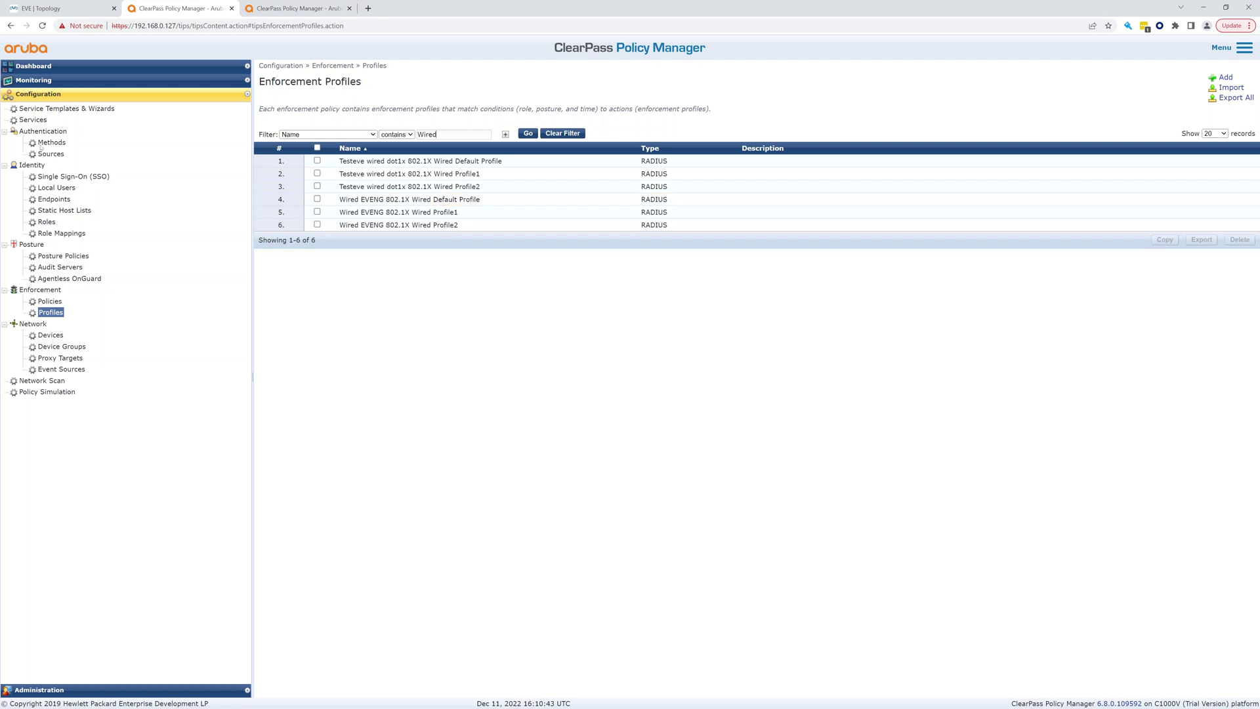
Sign in to EVE-NG with the admin account and its password
left_click(41, 109)
left_click(34, 119)
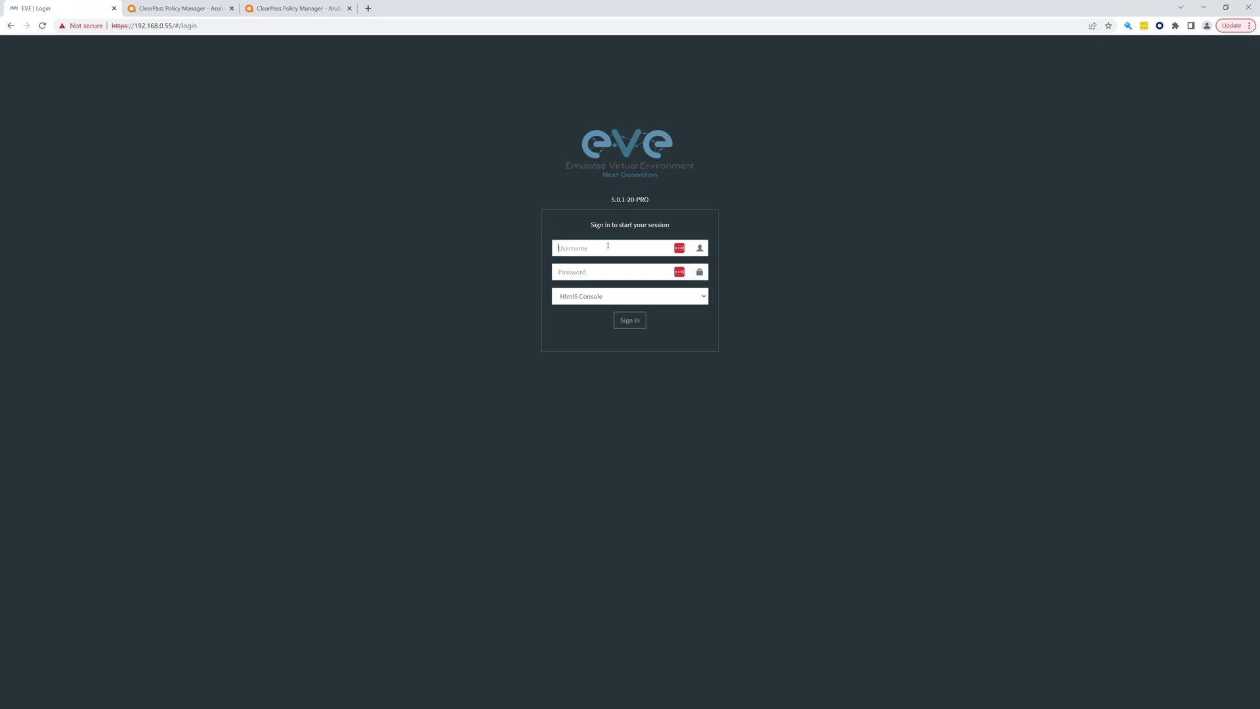
type("admin")
key("Tab")
type("e")
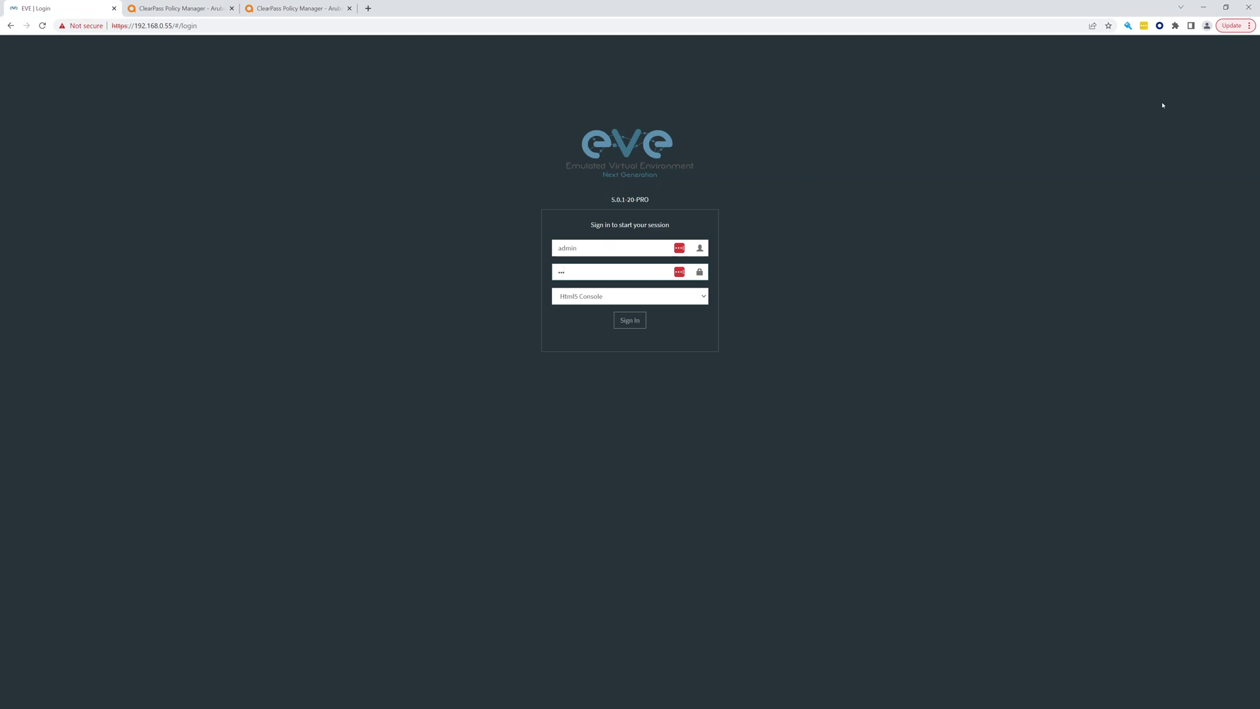
key("Return")
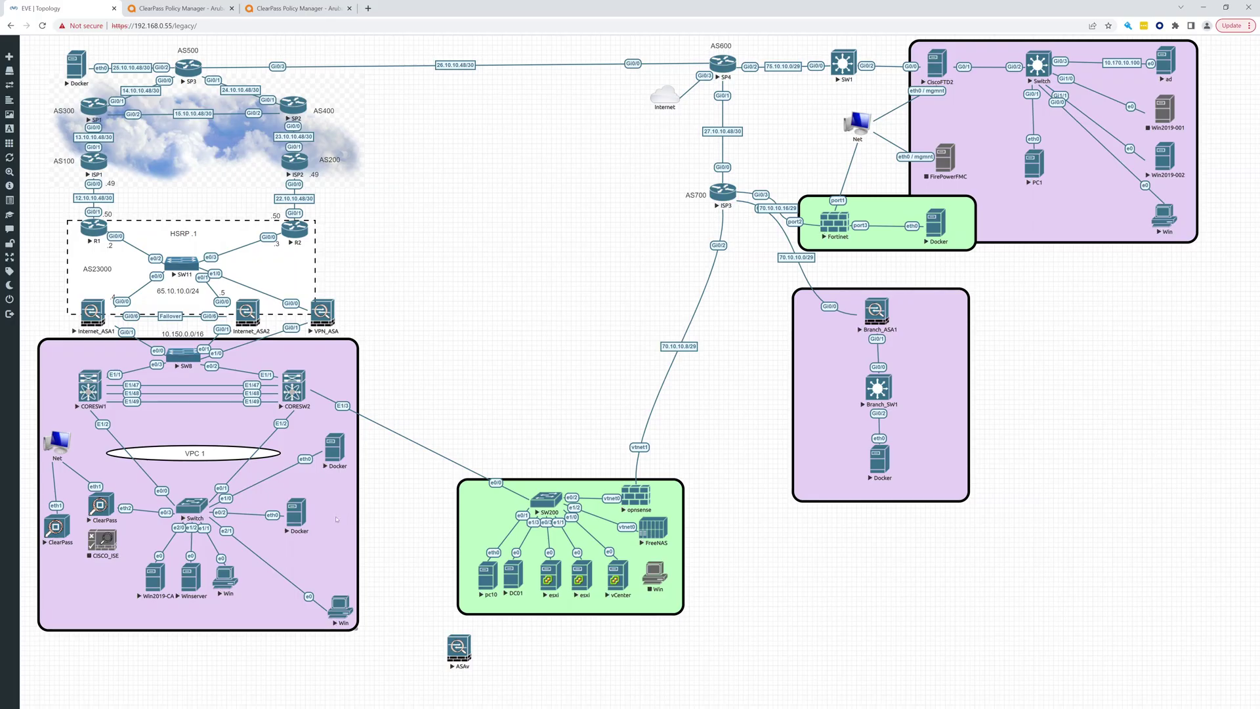
Open the Win node's console, move it to the top centre, and dismiss the lock screen
left_click(226, 577)
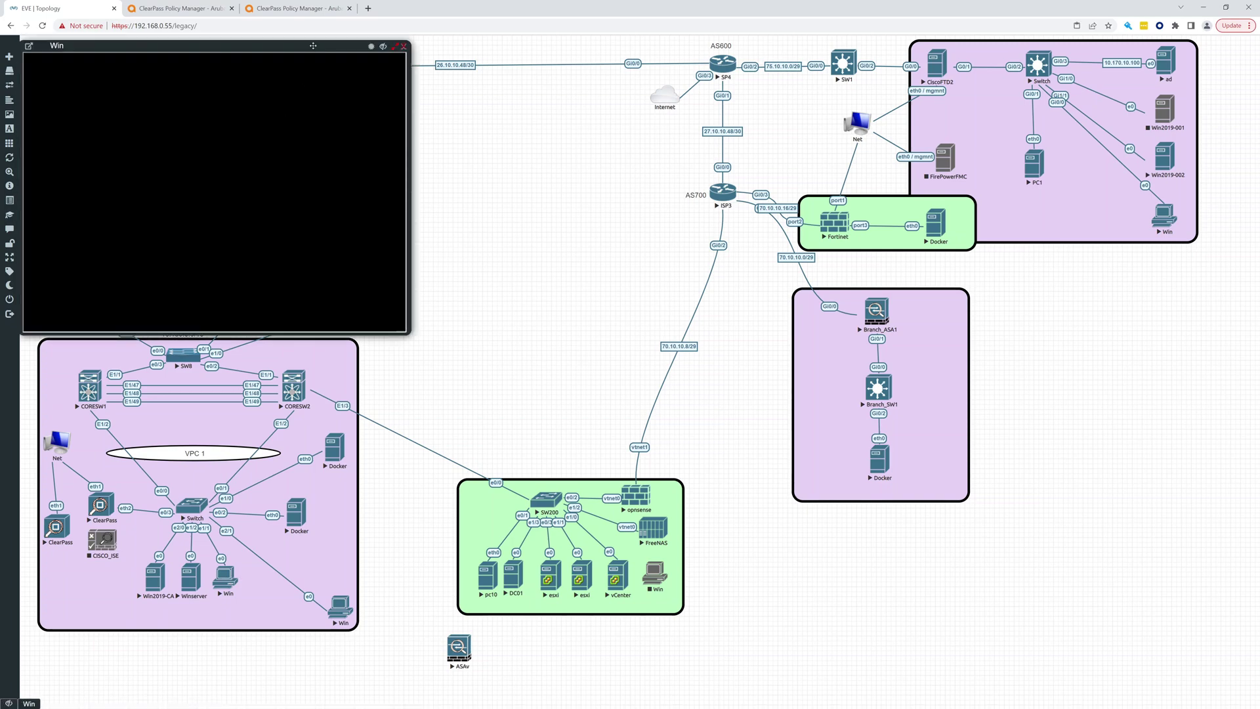
left_click_drag(313, 46, 720, 46)
left_click(649, 195)
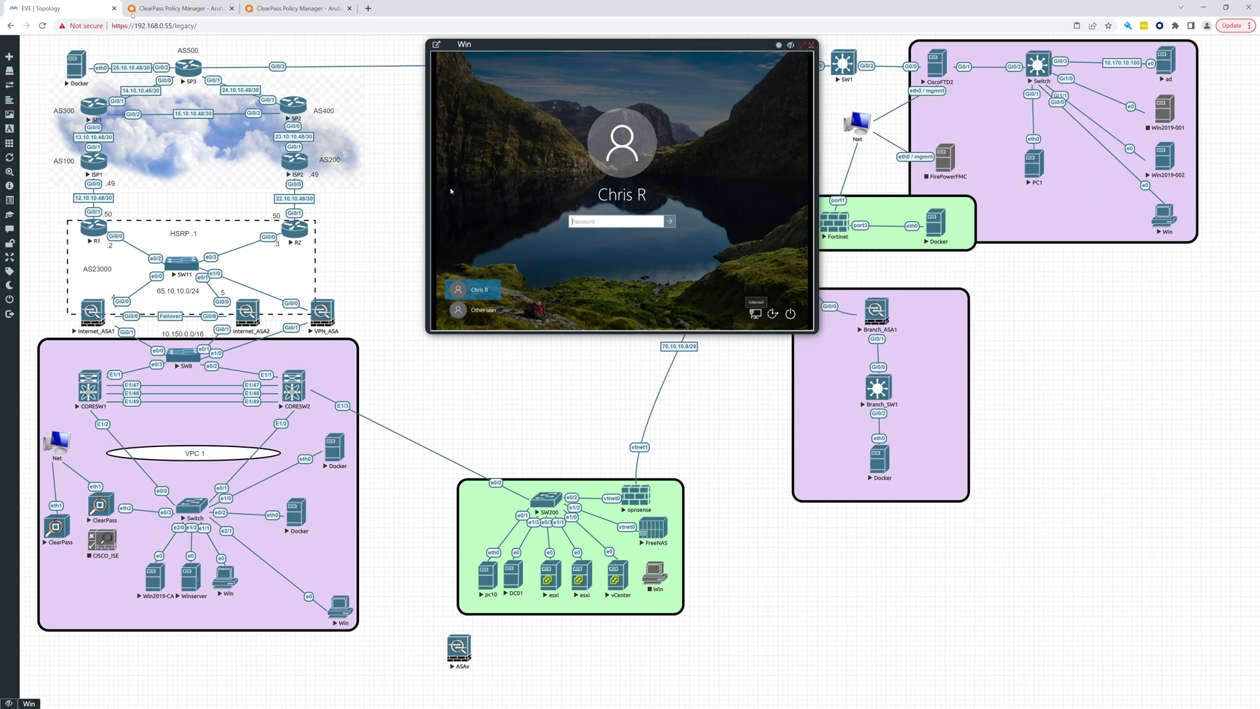
left_click(153, 9)
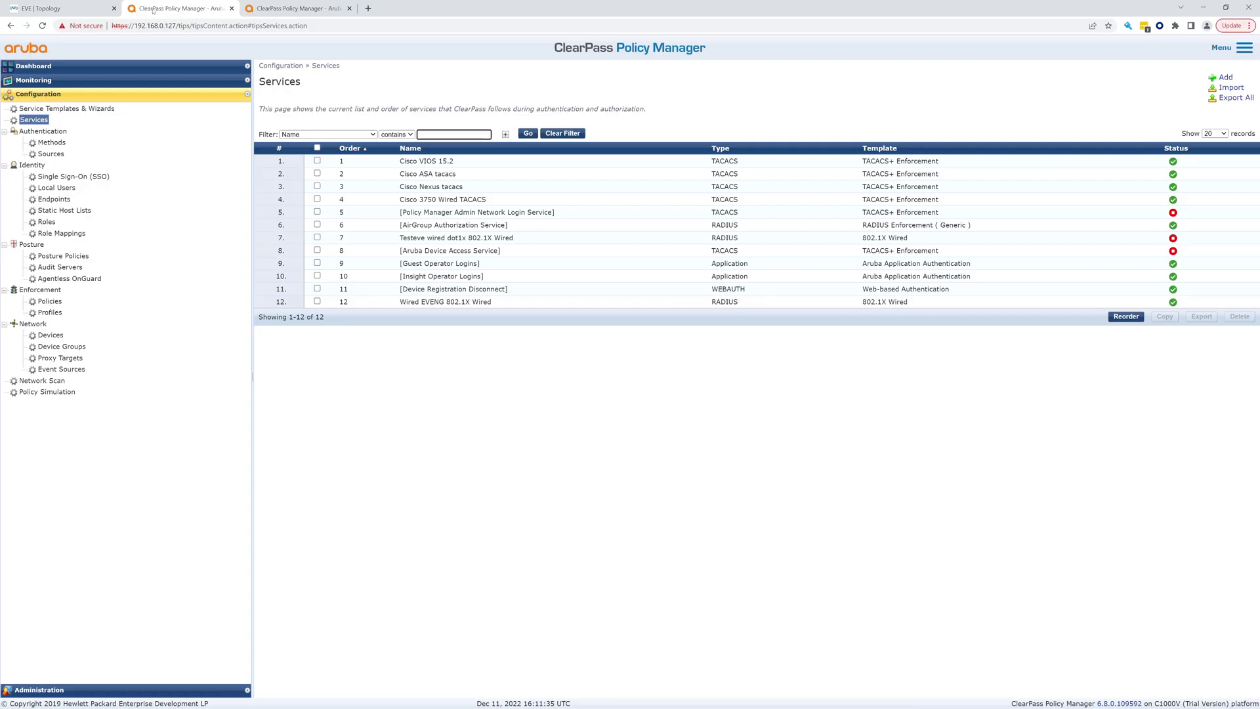
left_click(42, 80)
left_click(43, 106)
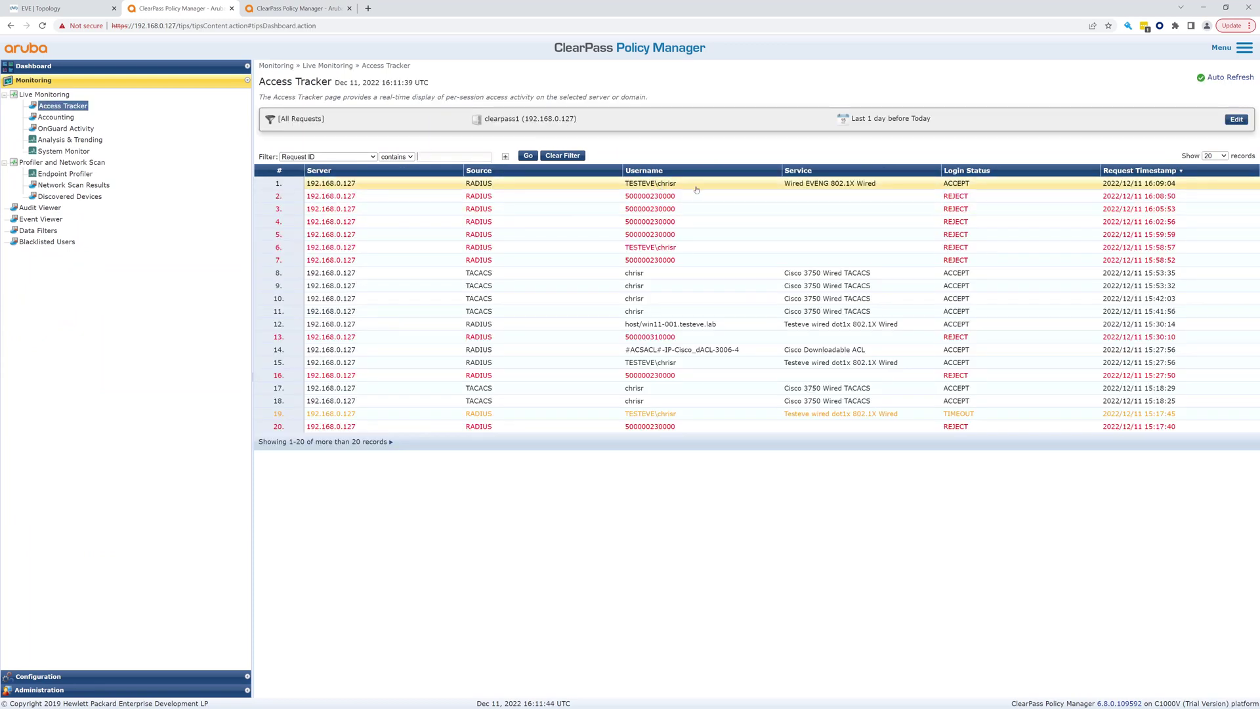
left_click(541, 183)
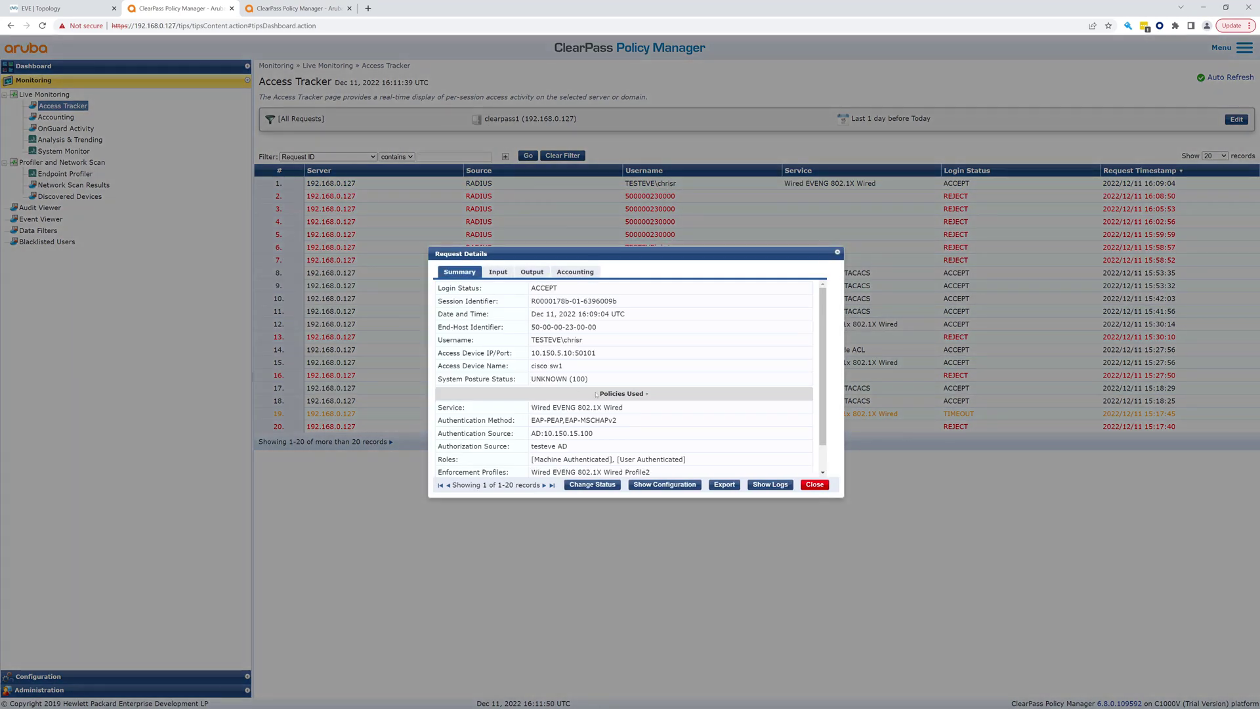
scroll(562, 418, "down", 1)
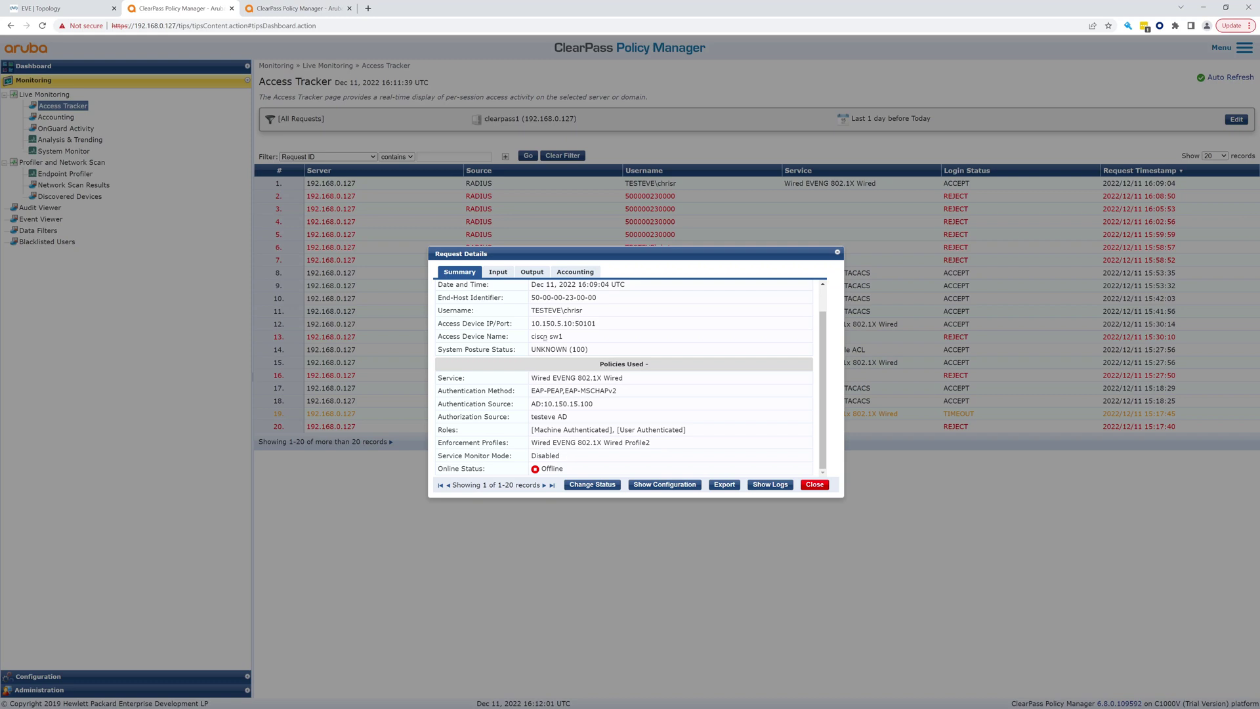
left_click(502, 275)
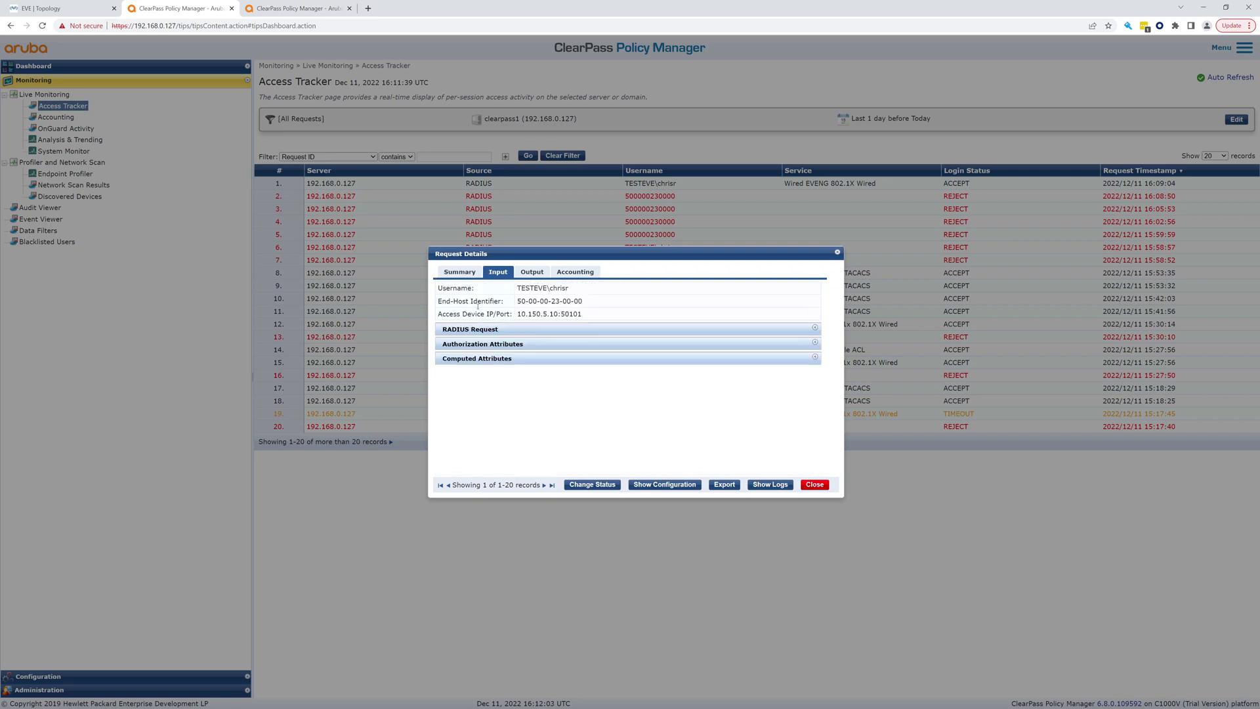
left_click(479, 329)
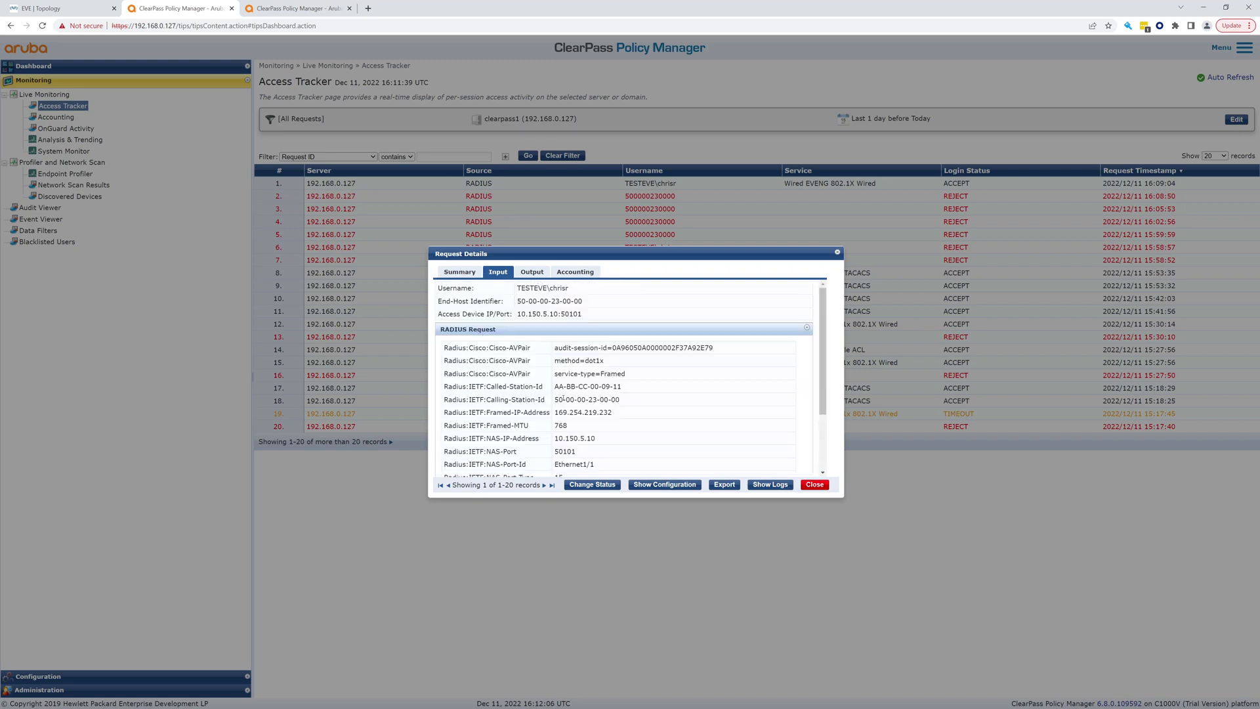
scroll(563, 398, "down", 3)
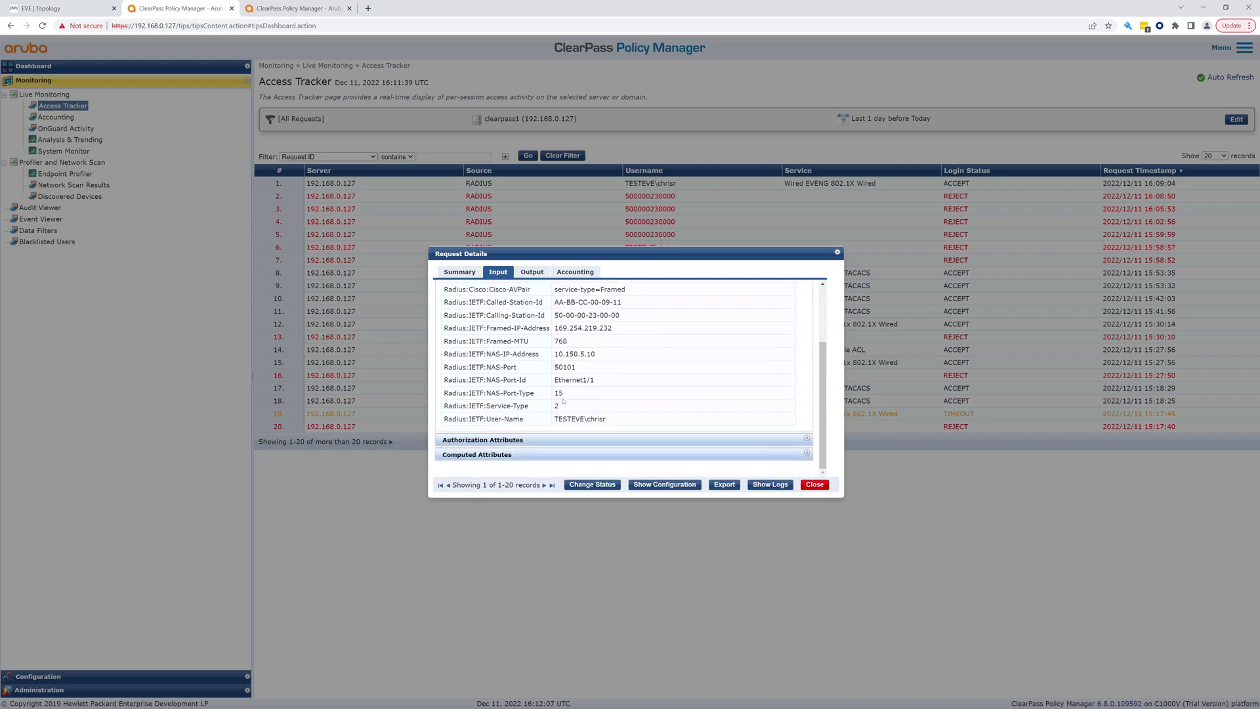
left_click(518, 454)
scroll(523, 436, "down", 5)
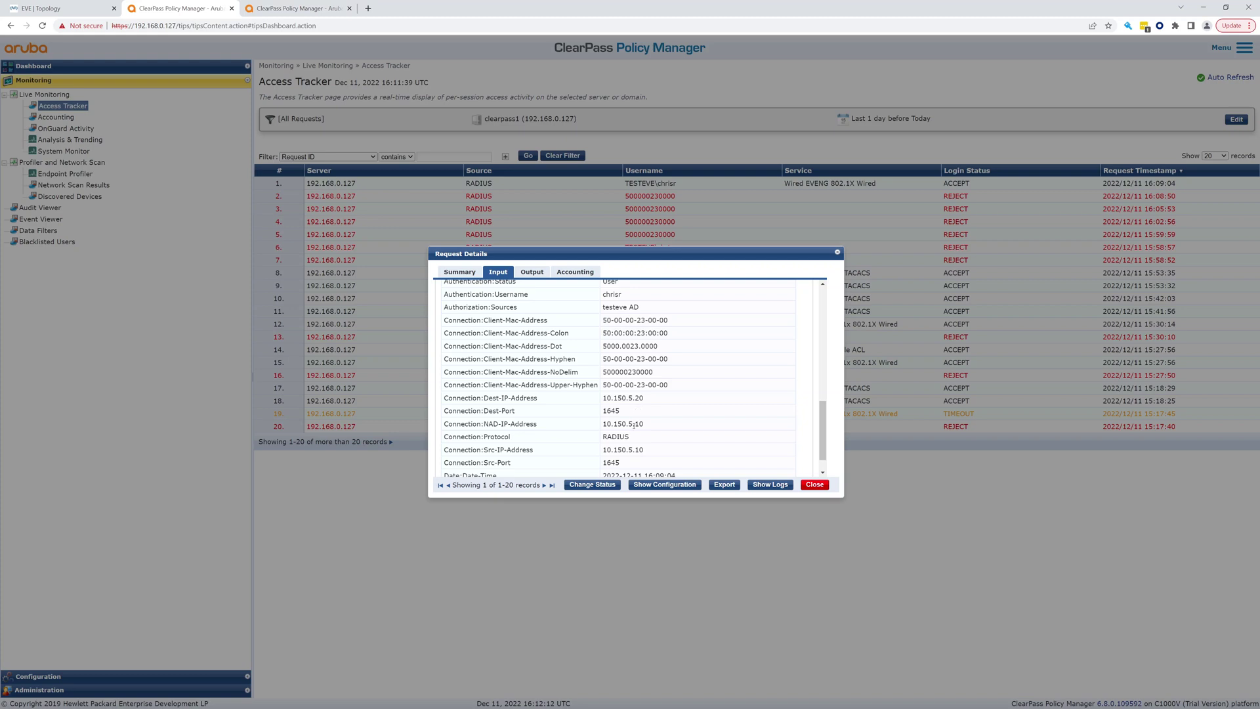
scroll(634, 424, "down", 1)
left_click(539, 272)
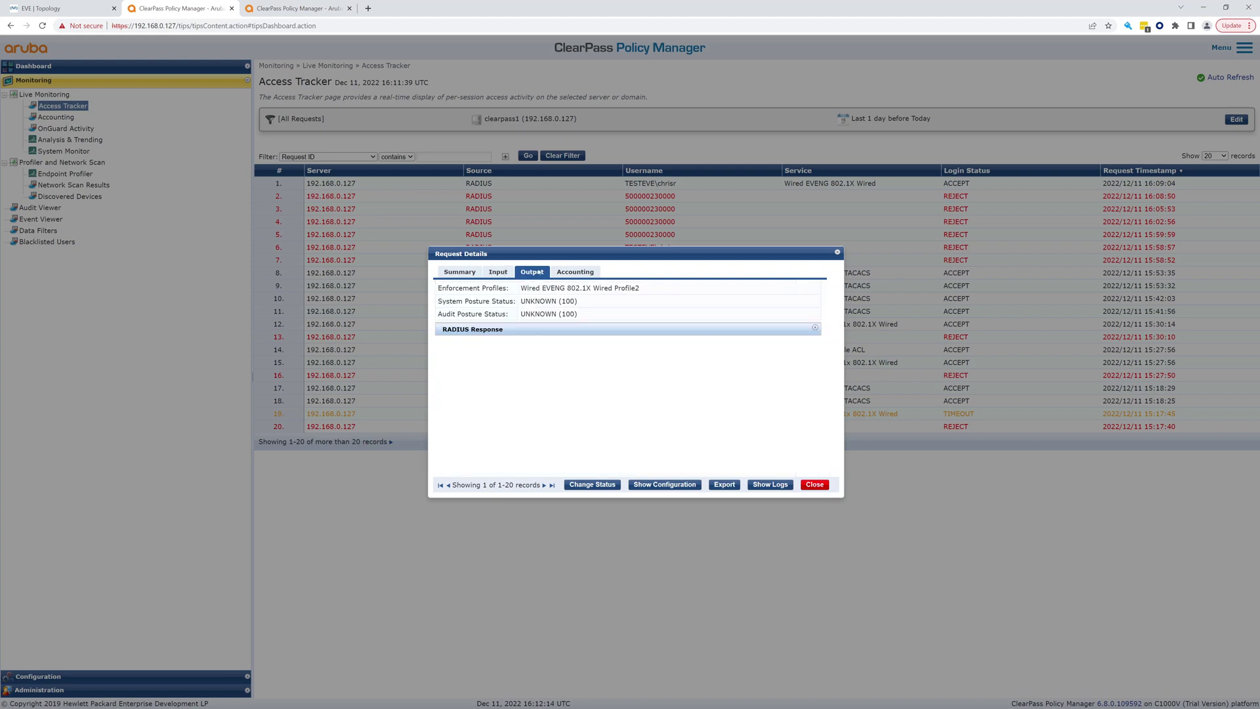
left_click(519, 334)
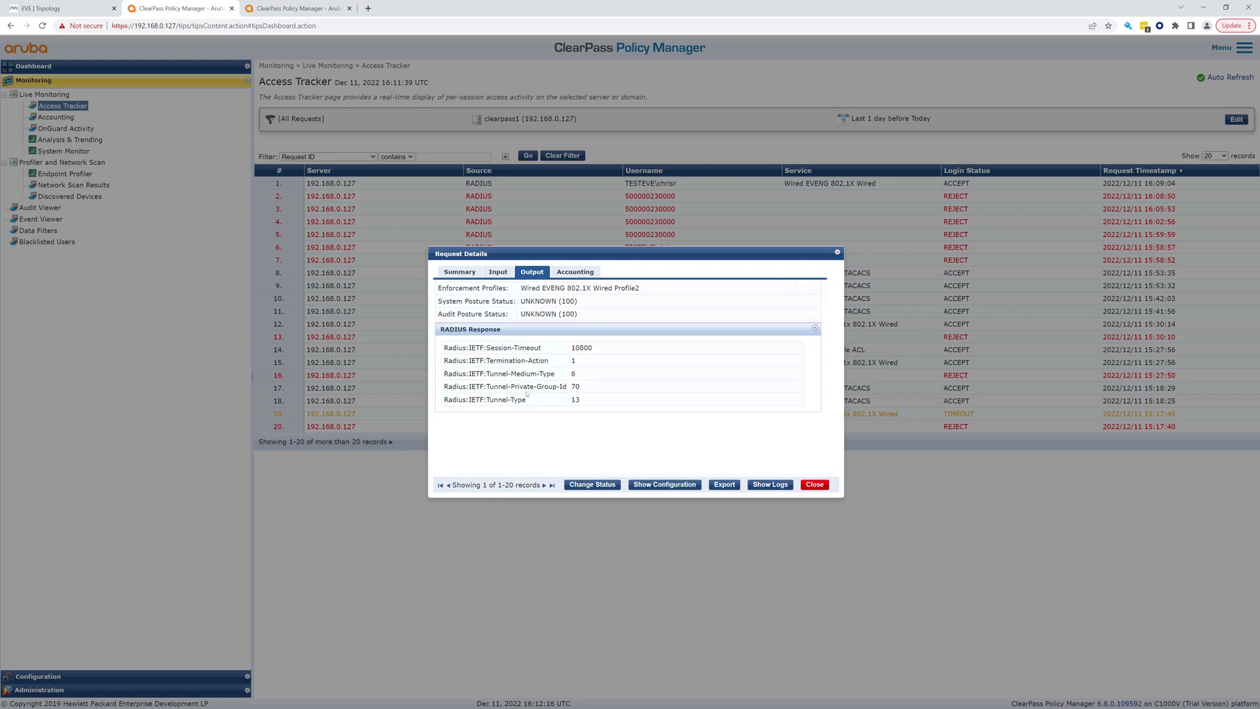
double_click(575, 387)
left_click(571, 275)
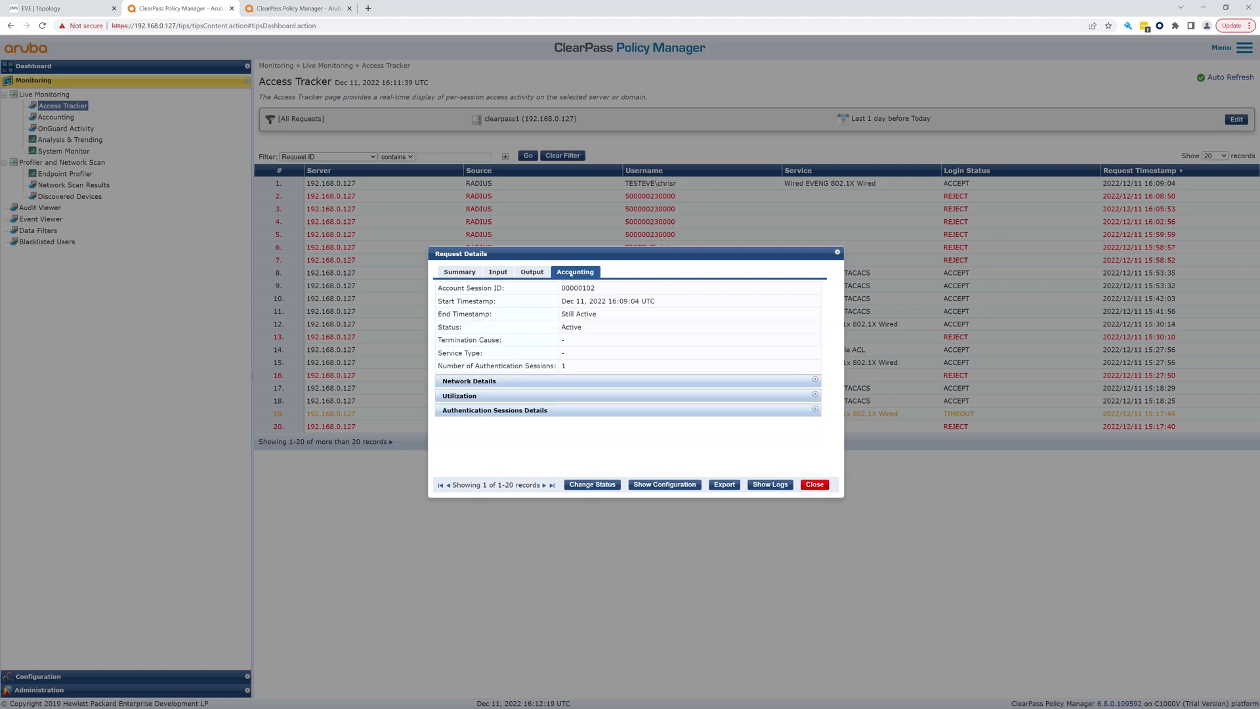
left_click(532, 382)
scroll(532, 392, "down", 1)
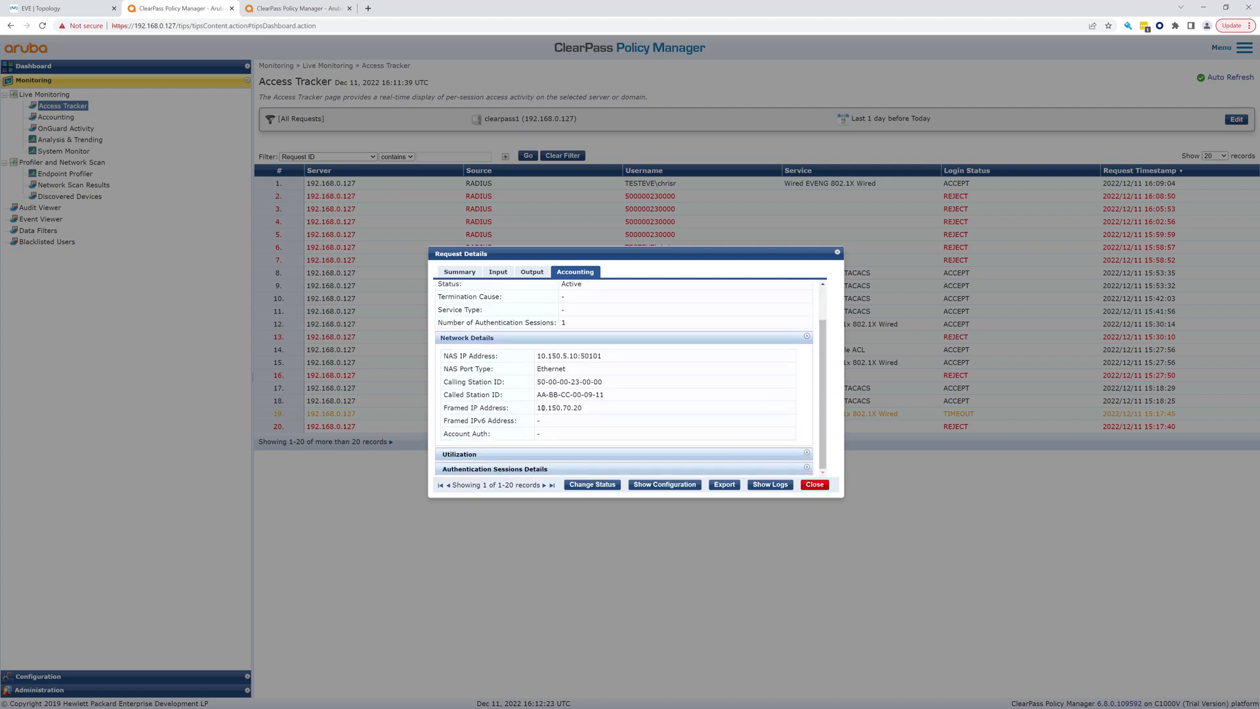
left_click_drag(538, 407, 584, 410)
left_click(812, 487)
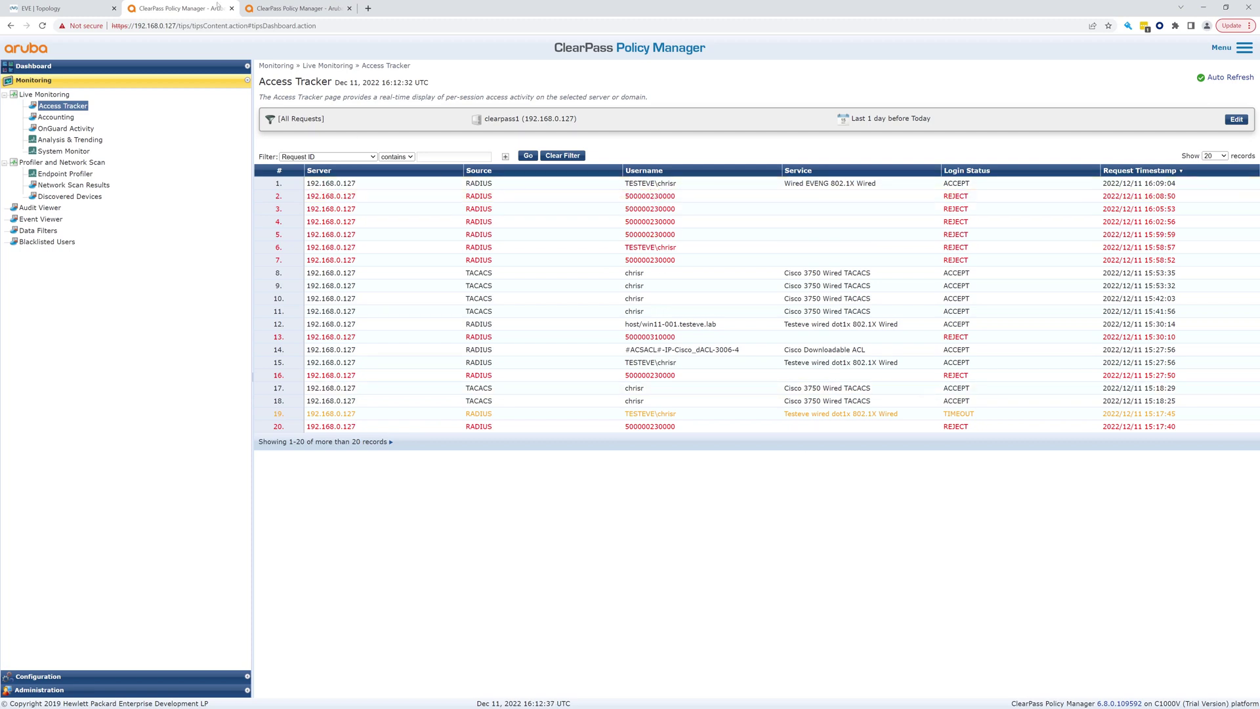
Restart the Win node's Windows client, confirming Restart anyway, then return to ClearPass
left_click(58, 8)
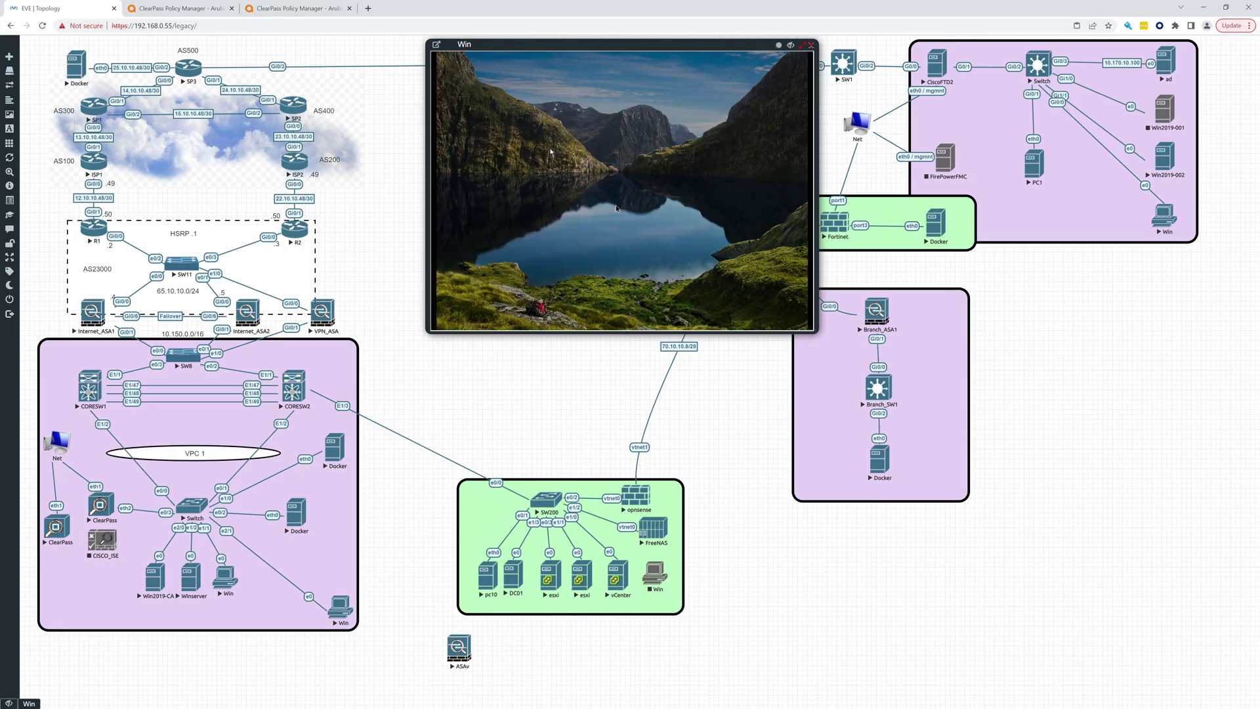
left_click(565, 173)
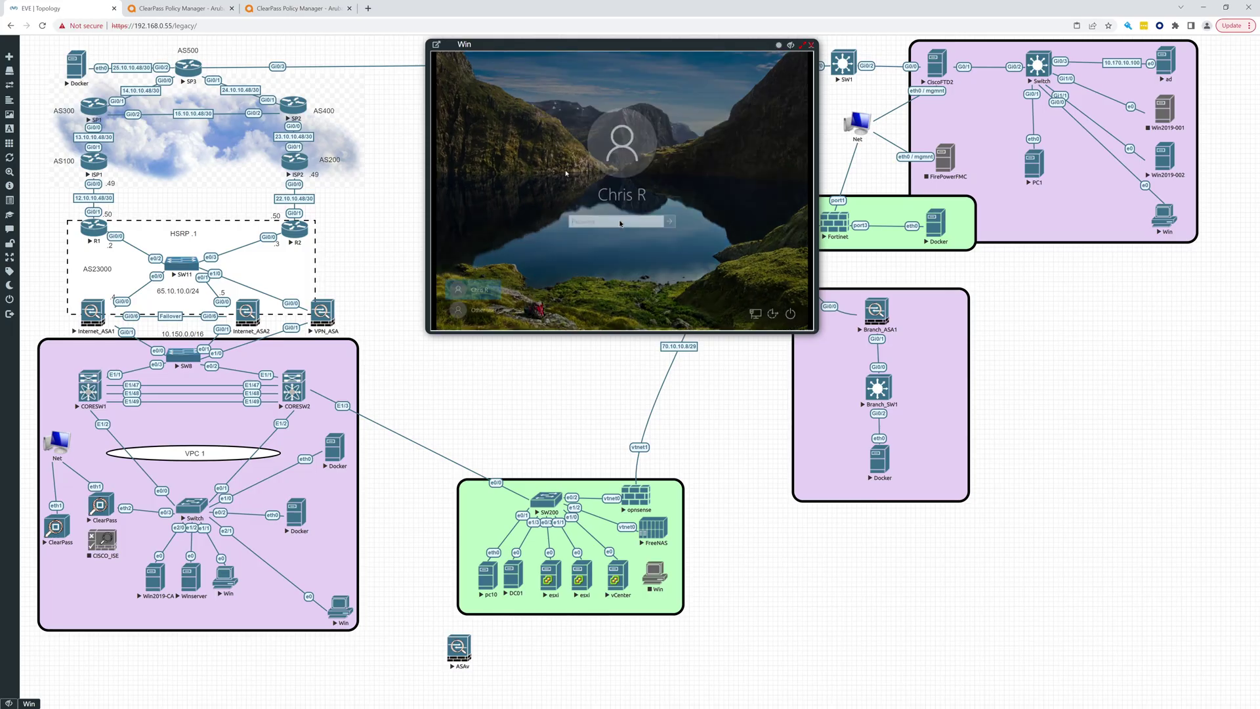
left_click(790, 314)
left_click(788, 295)
left_click(794, 293)
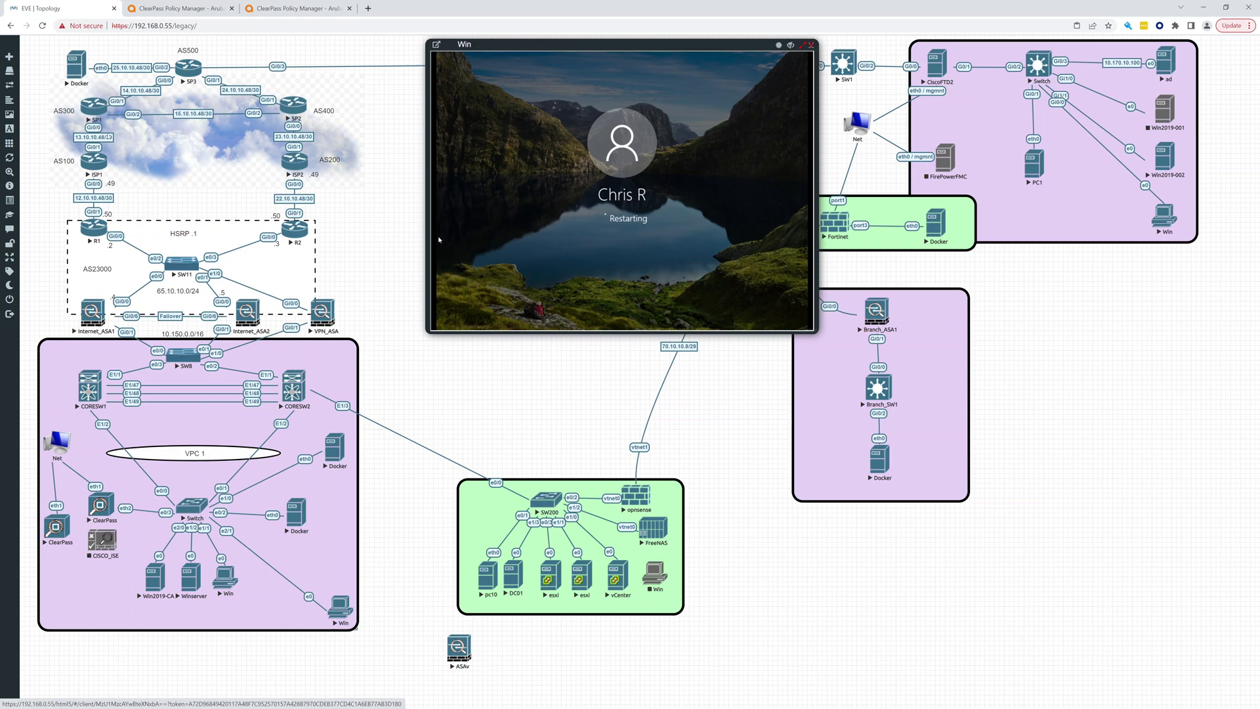
left_click(171, 7)
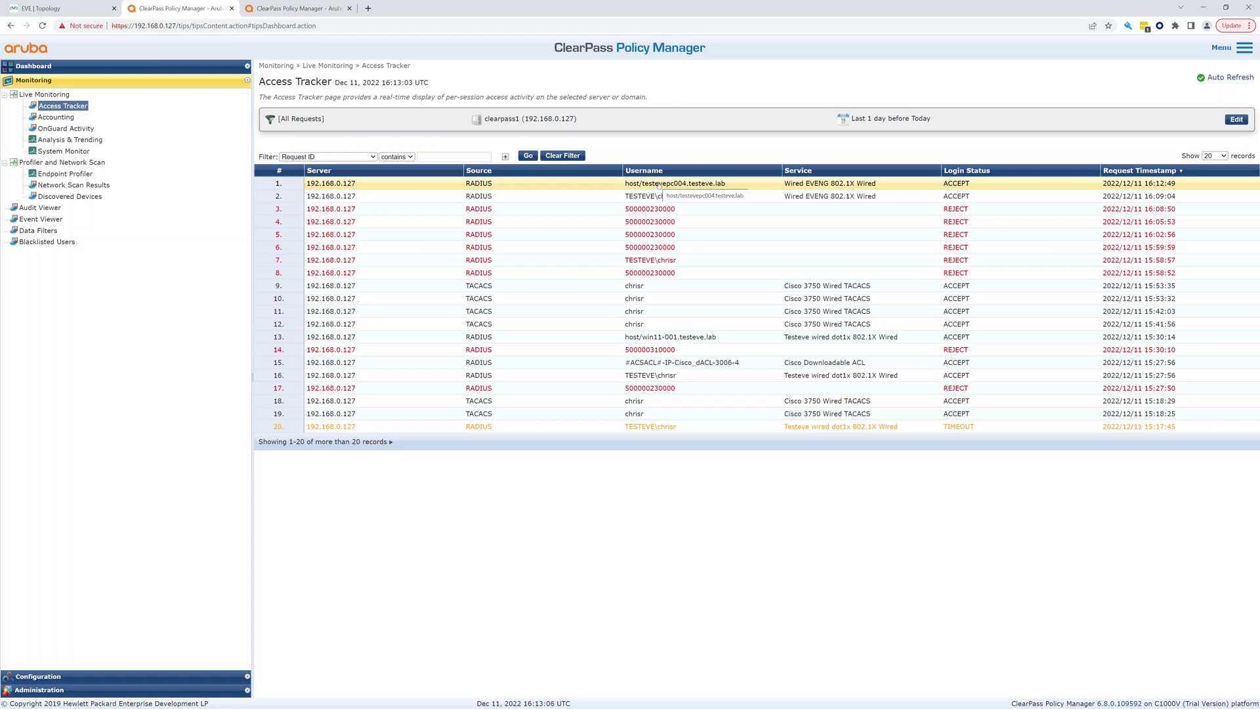
Confirm the host/testevepc004 machine request got the Default Profile, then switch to the EVE-NG topology
left_click(594, 184)
scroll(597, 404, "down", 1)
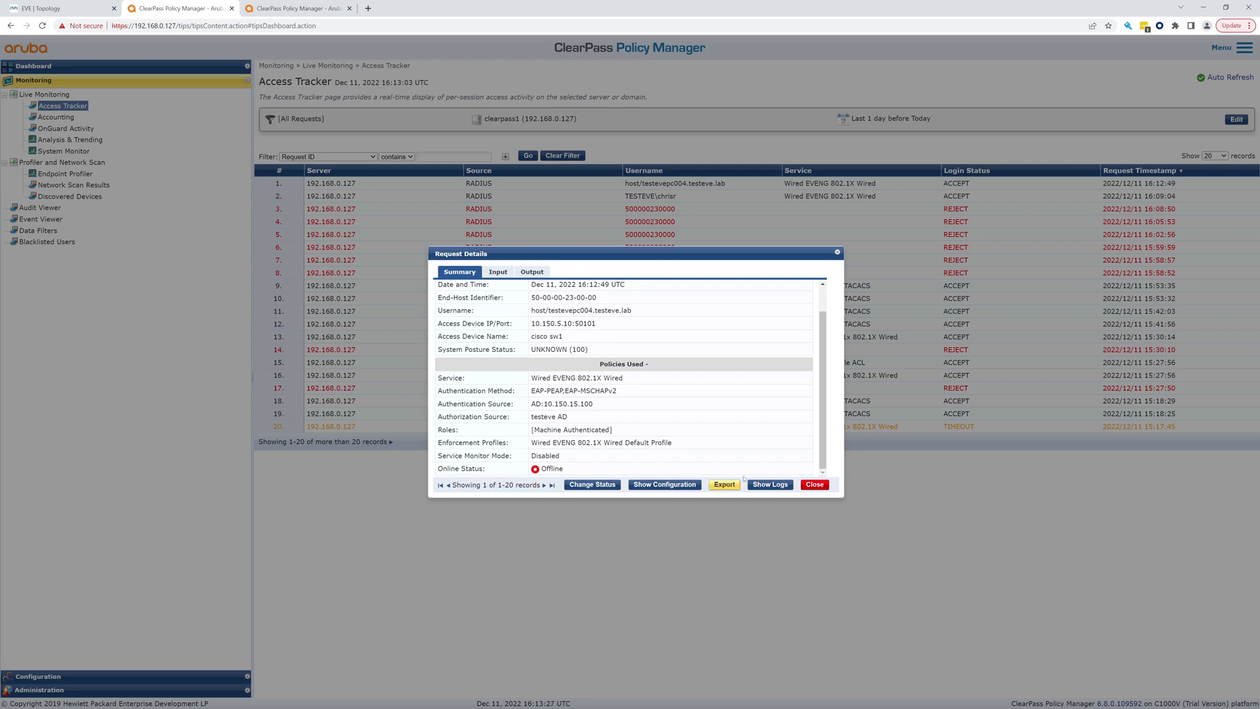
left_click(814, 484)
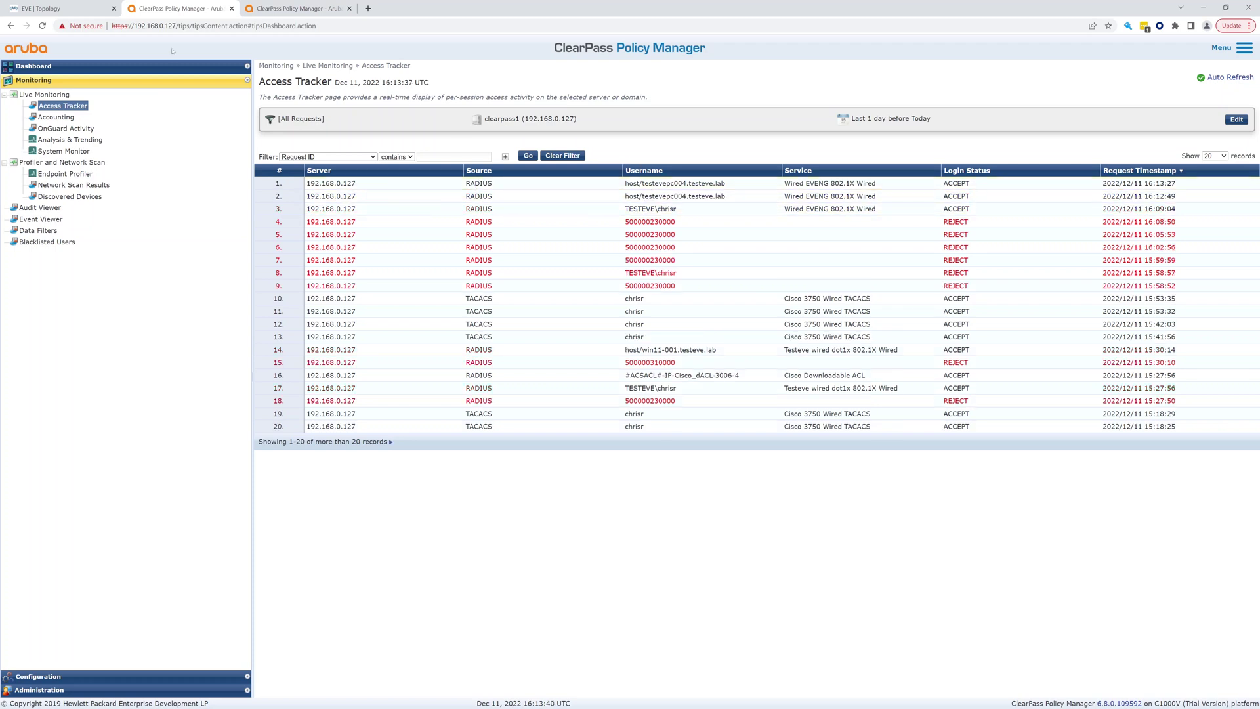
left_click(65, 9)
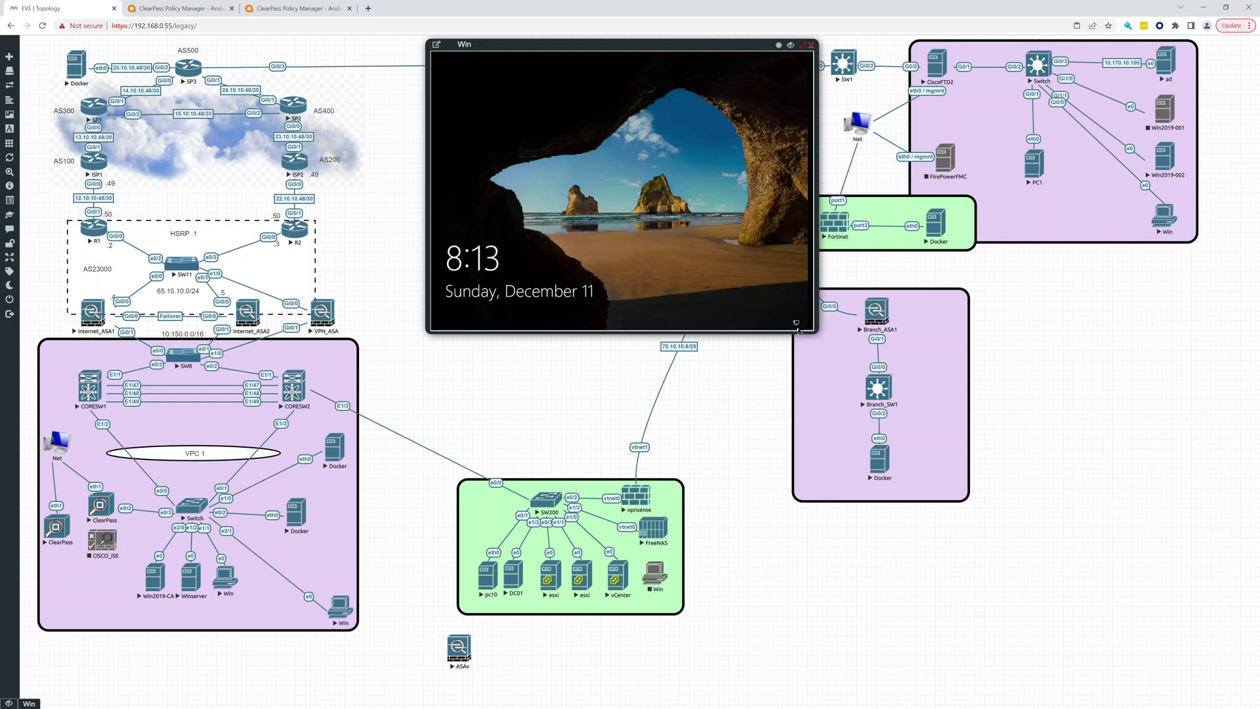
Open the Wired EVENG 802.1X Wired service from Configuration > Services in ClearPass
left_click(161, 8)
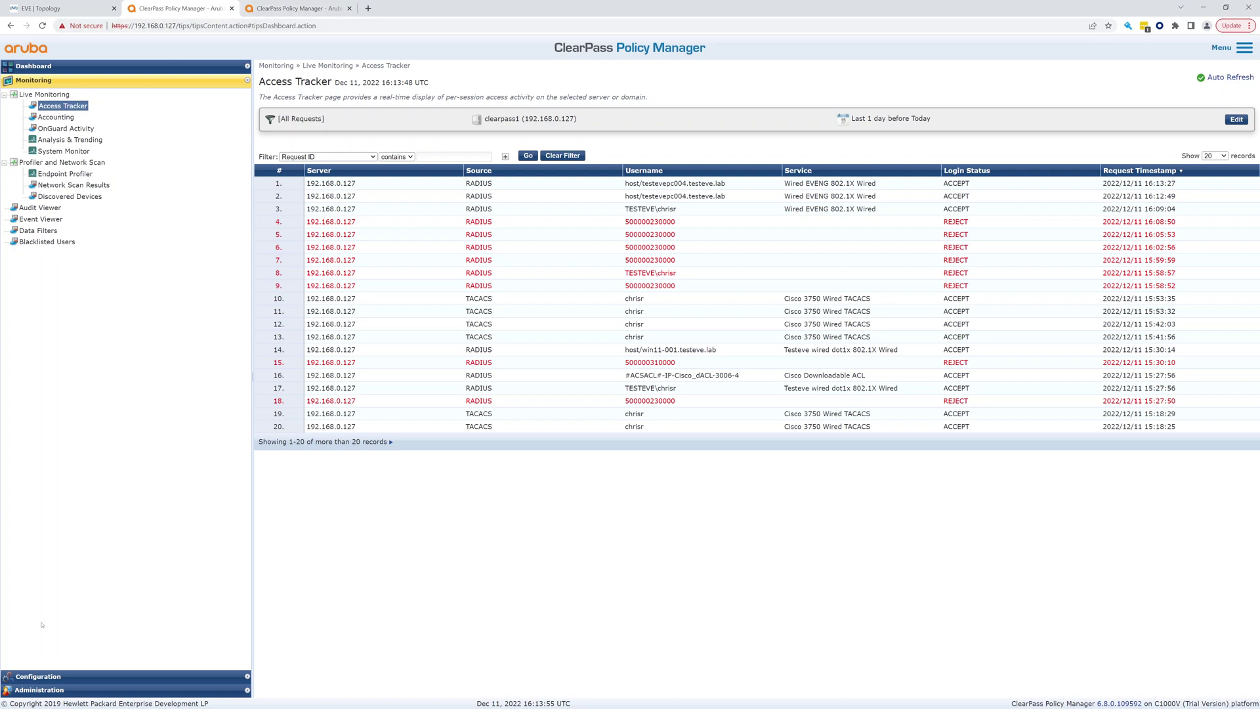
left_click(72, 676)
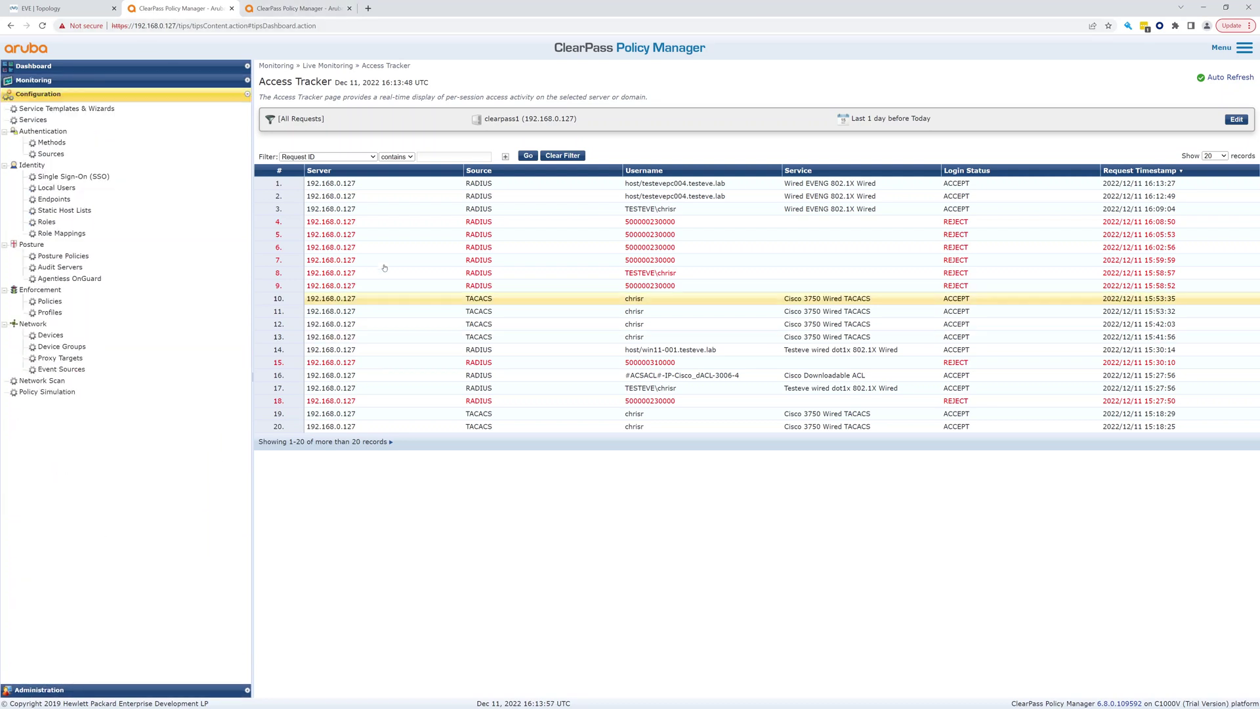
left_click(30, 120)
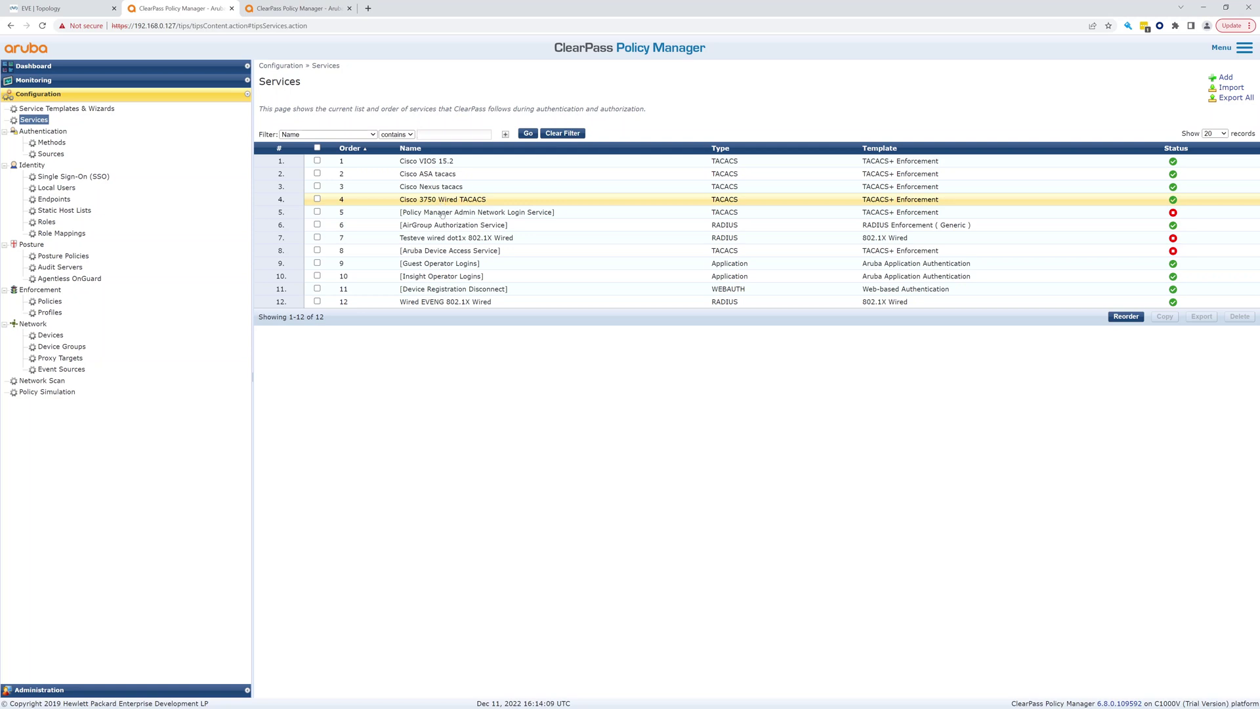
left_click(474, 304)
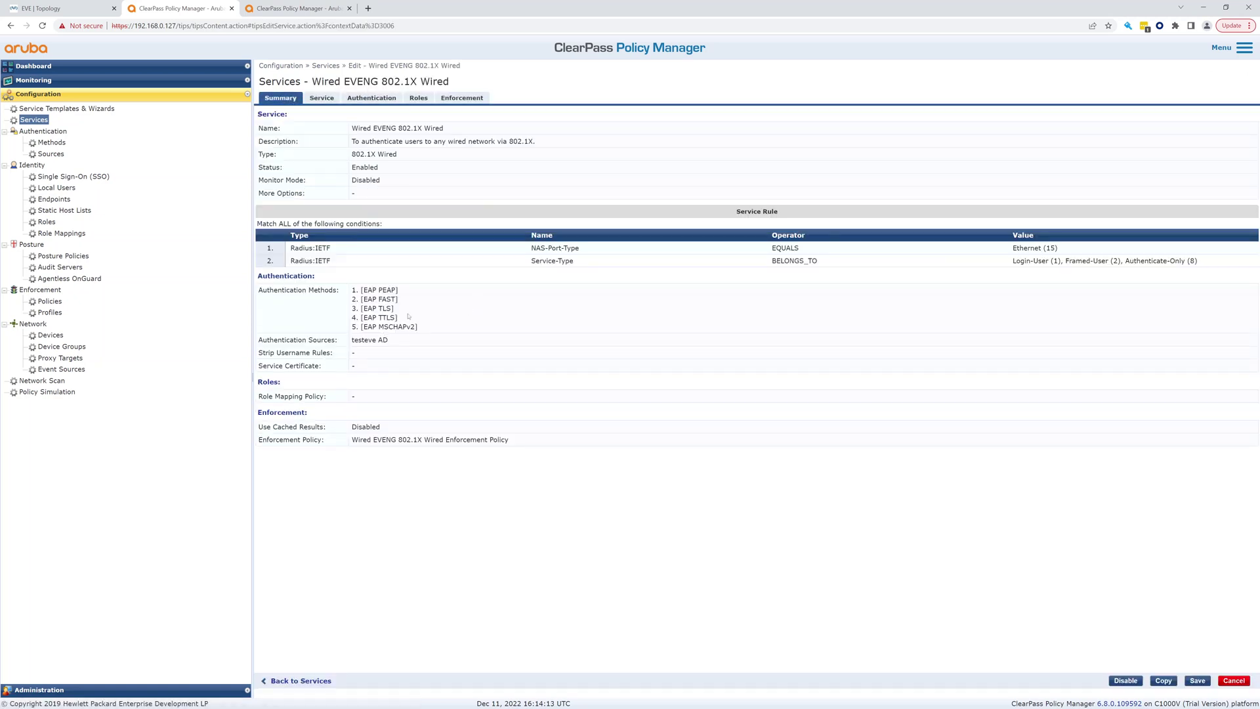
Remove EAP FAST and EAP TTLS from the service's authentication methods
left_click(322, 98)
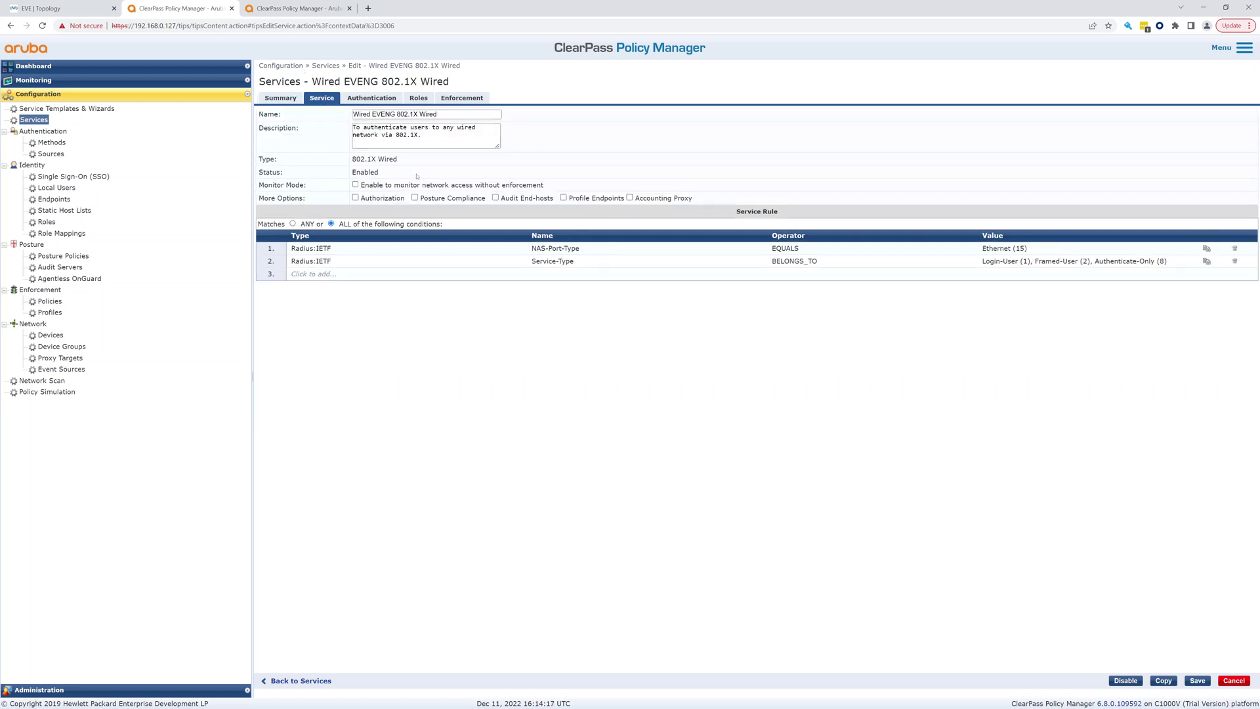
left_click(357, 97)
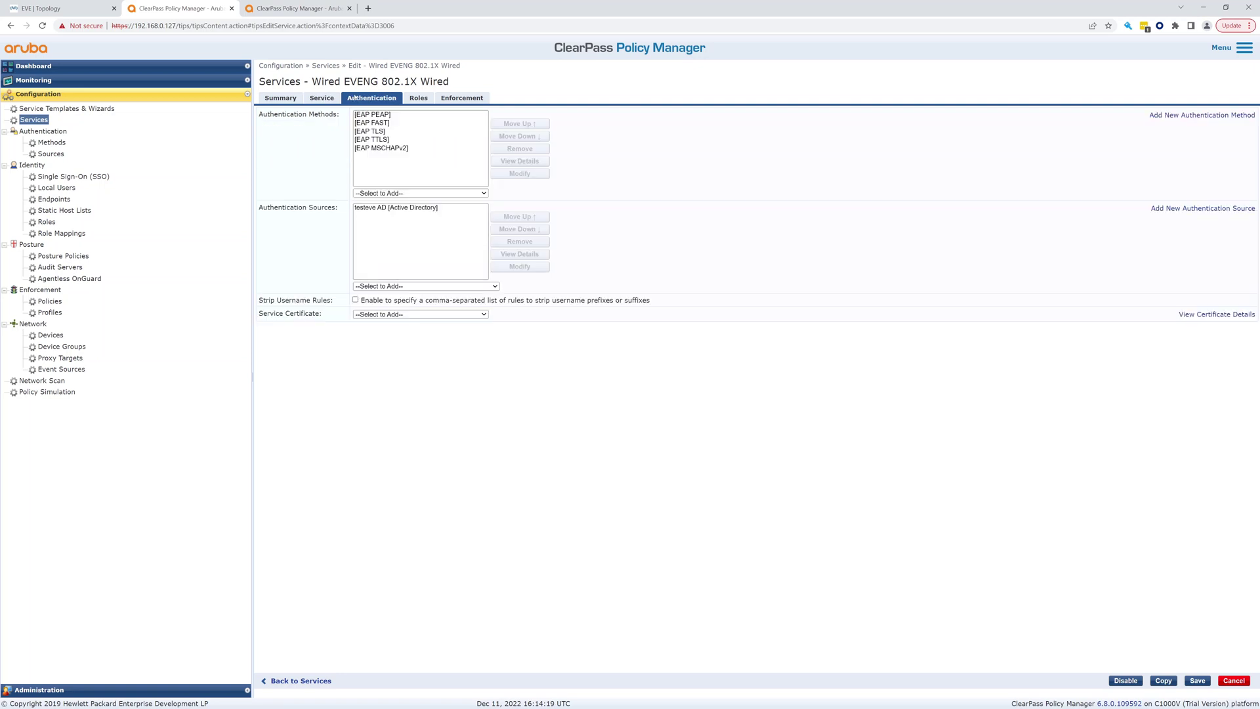
left_click(390, 124)
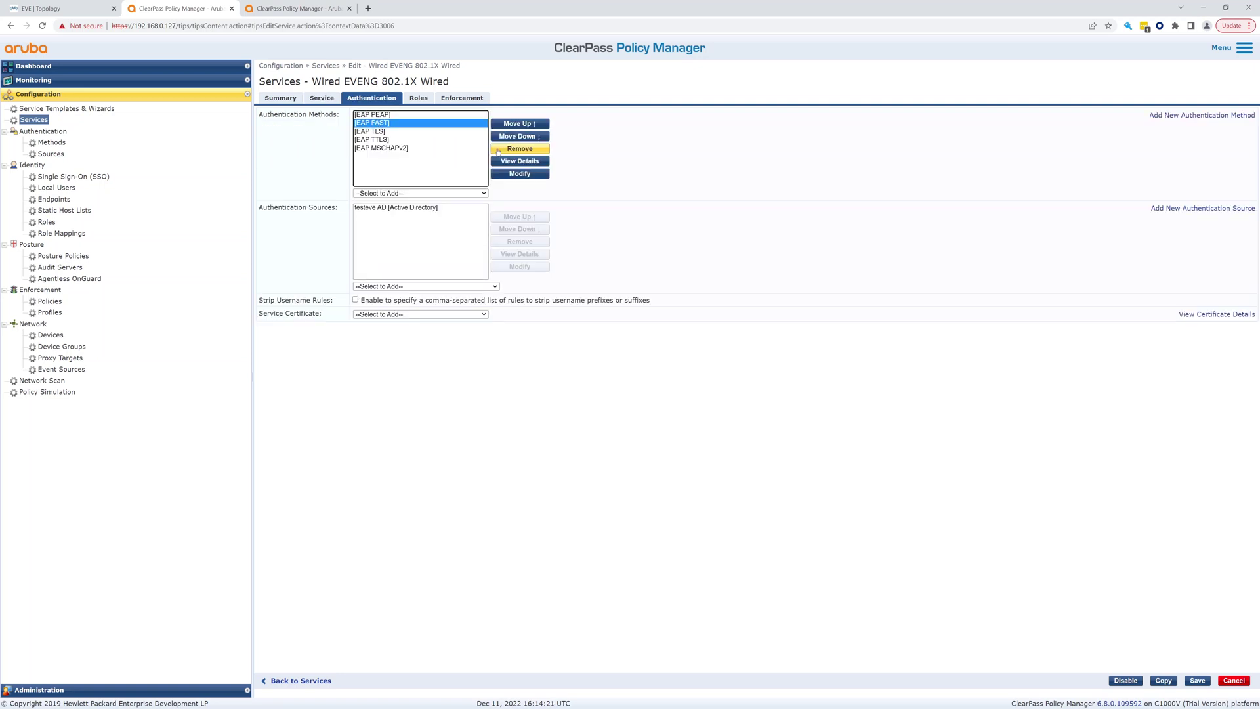
left_click(501, 150)
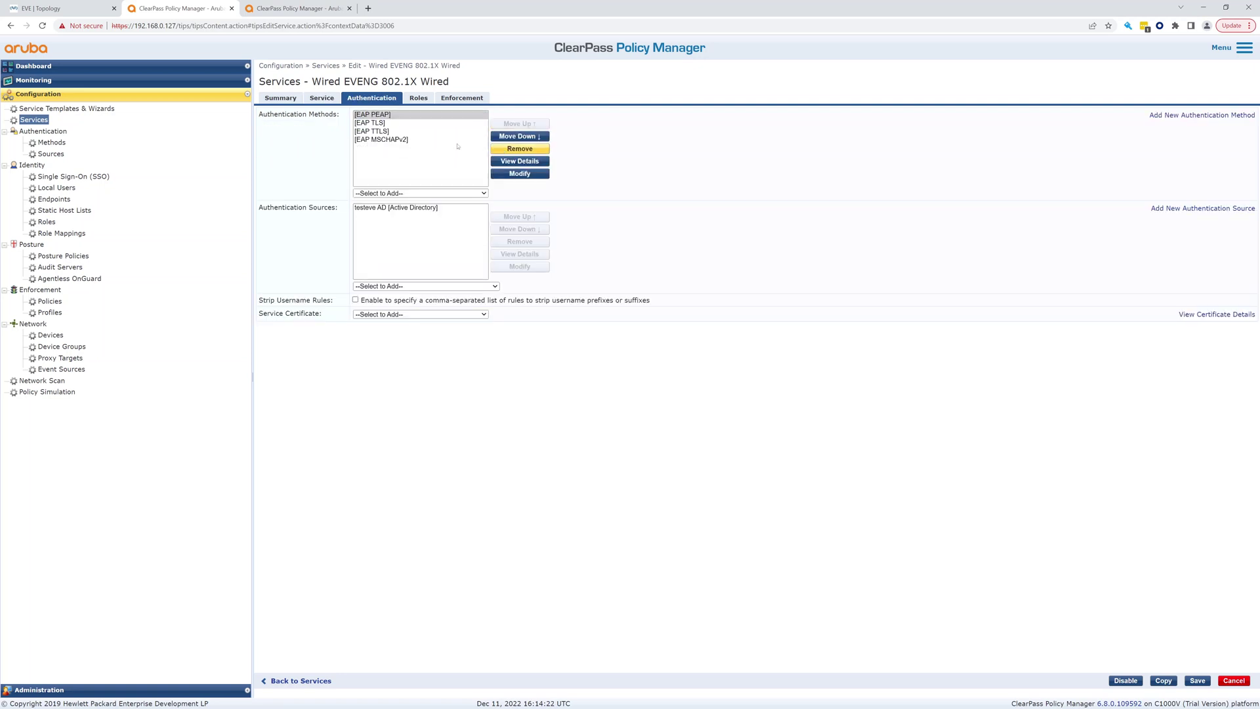
left_click(373, 131)
left_click(519, 149)
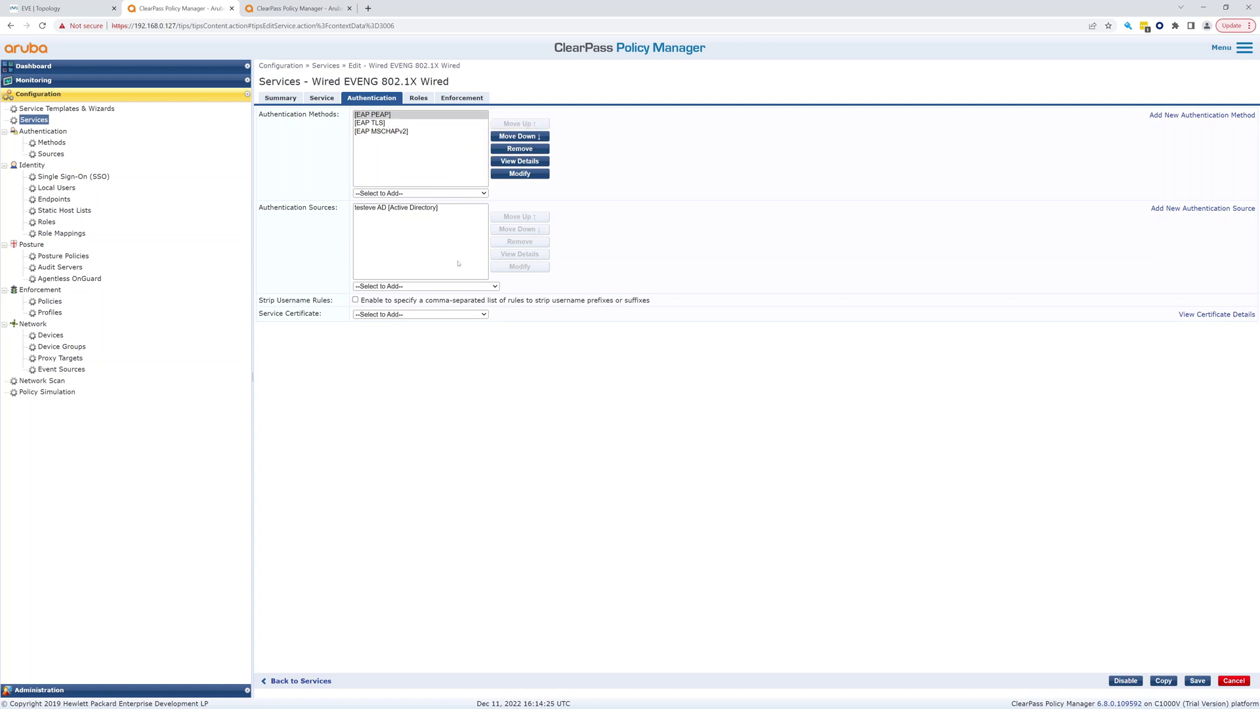
Add Local User Repository as an authentication source and save the service
left_click(454, 287)
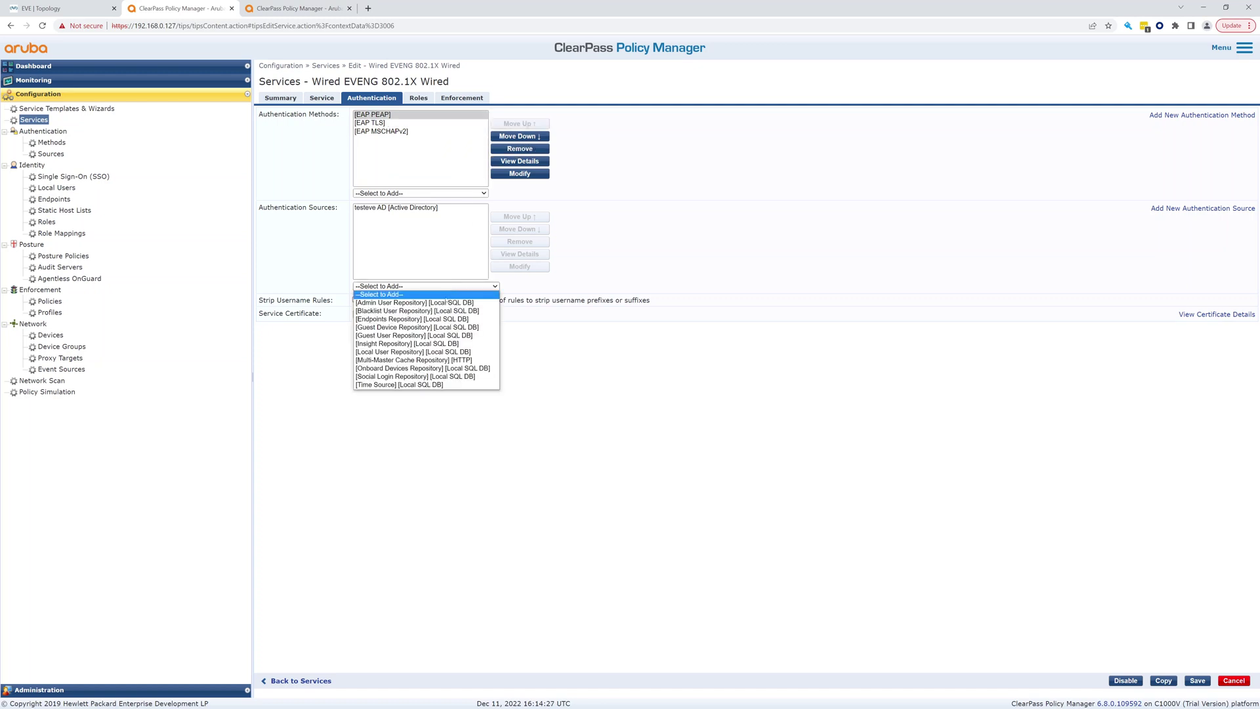
left_click(396, 352)
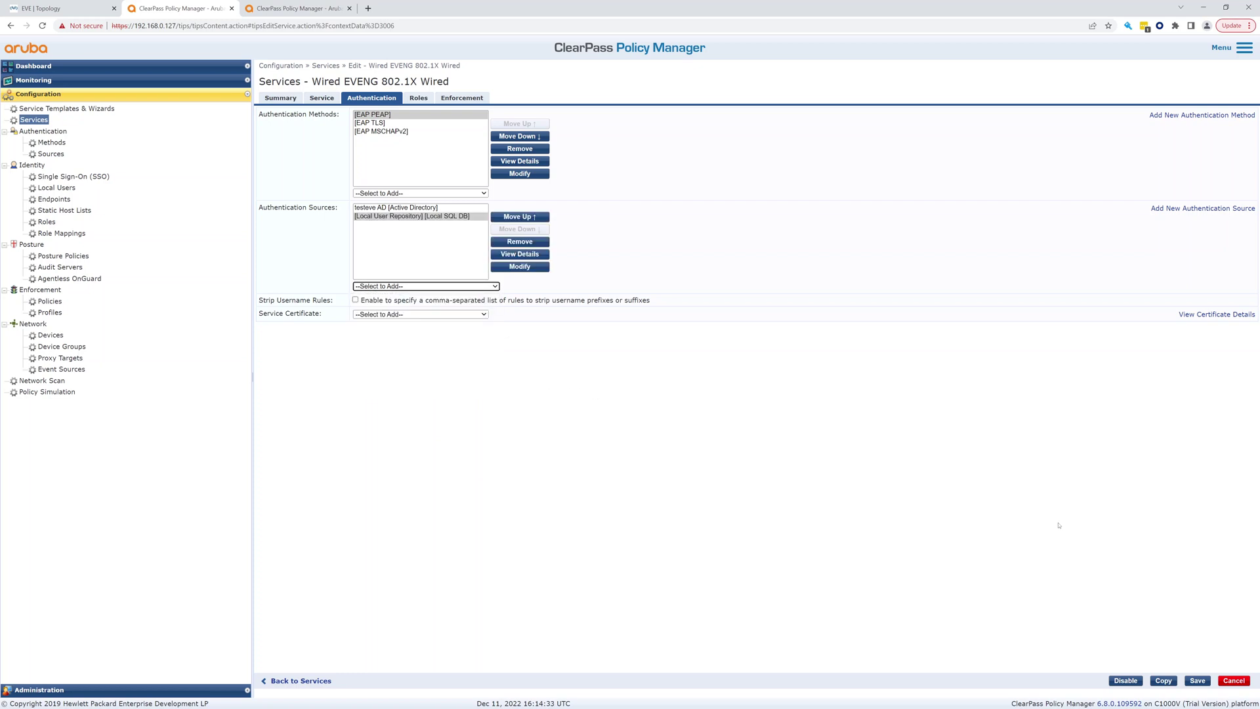
left_click(1197, 680)
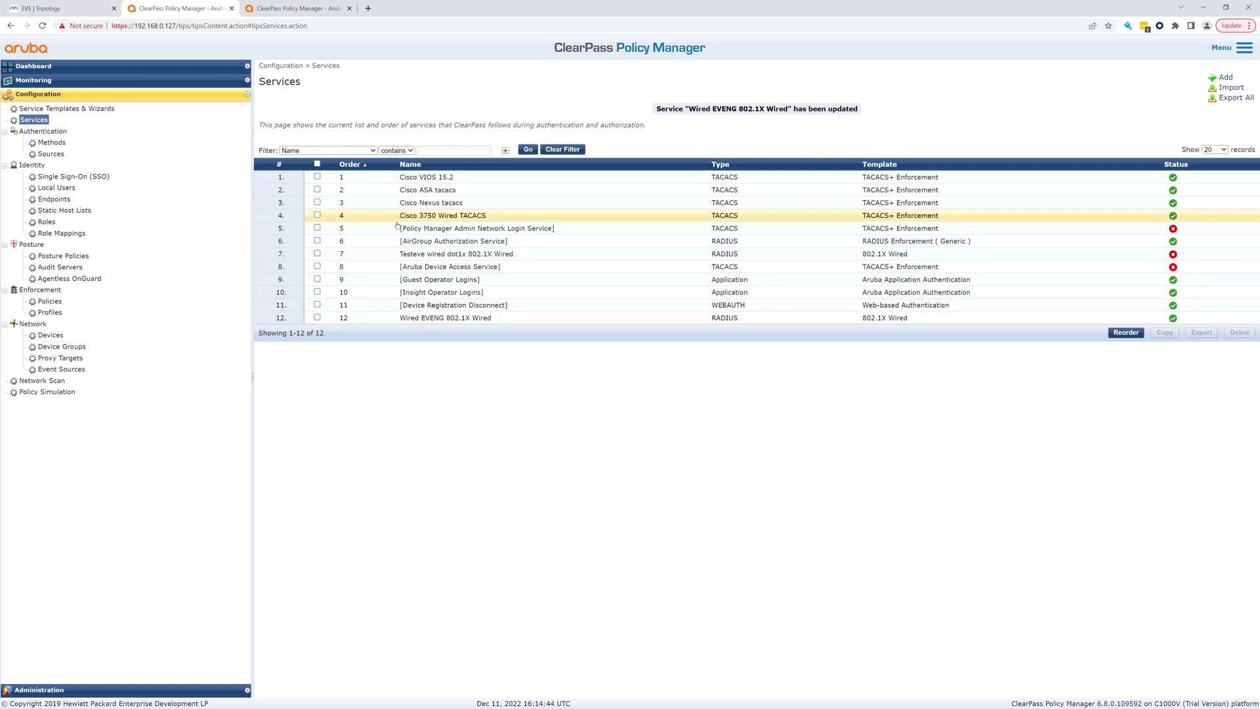
Open the newest machine request in Access Tracker and confirm the returned VLAN ID 80
left_click(460, 320)
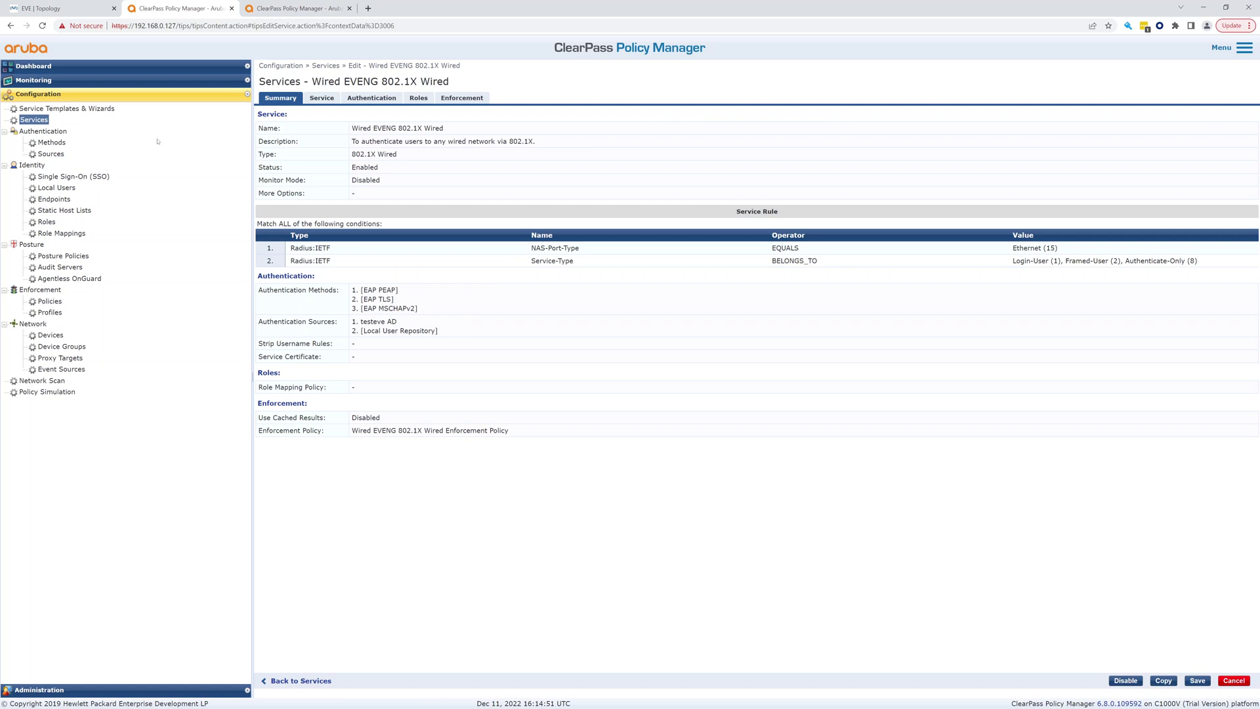
left_click(53, 81)
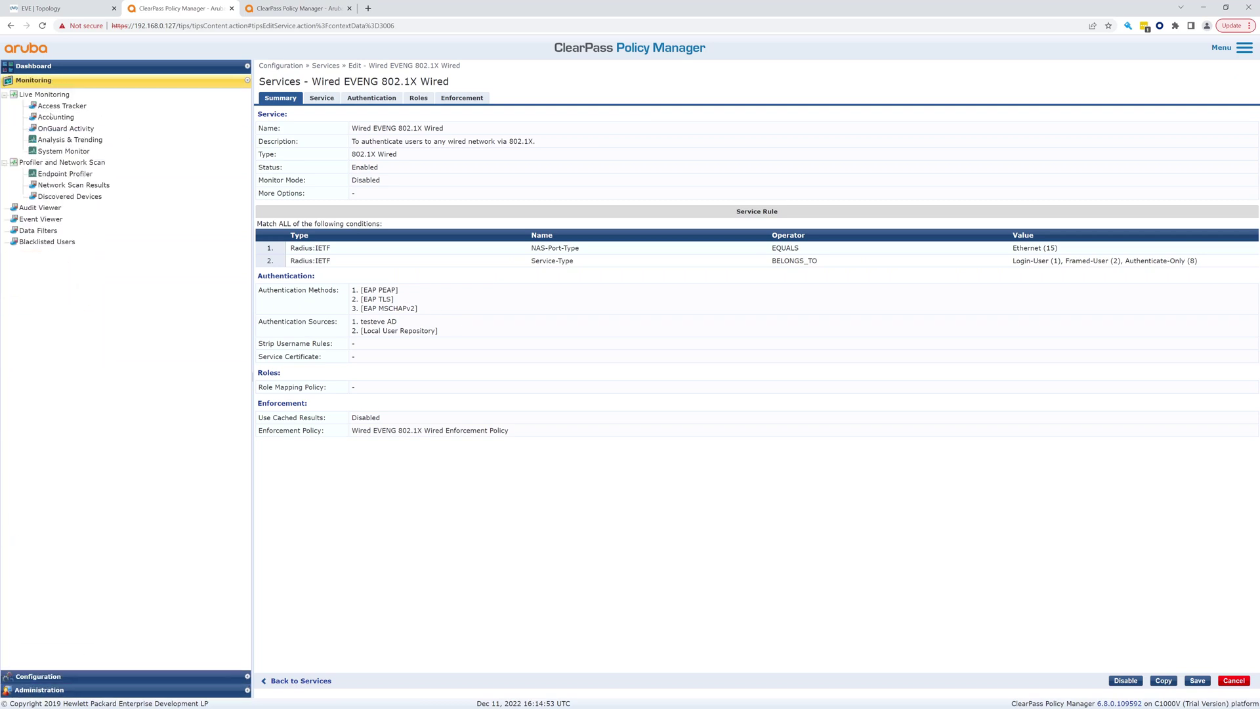
left_click(44, 107)
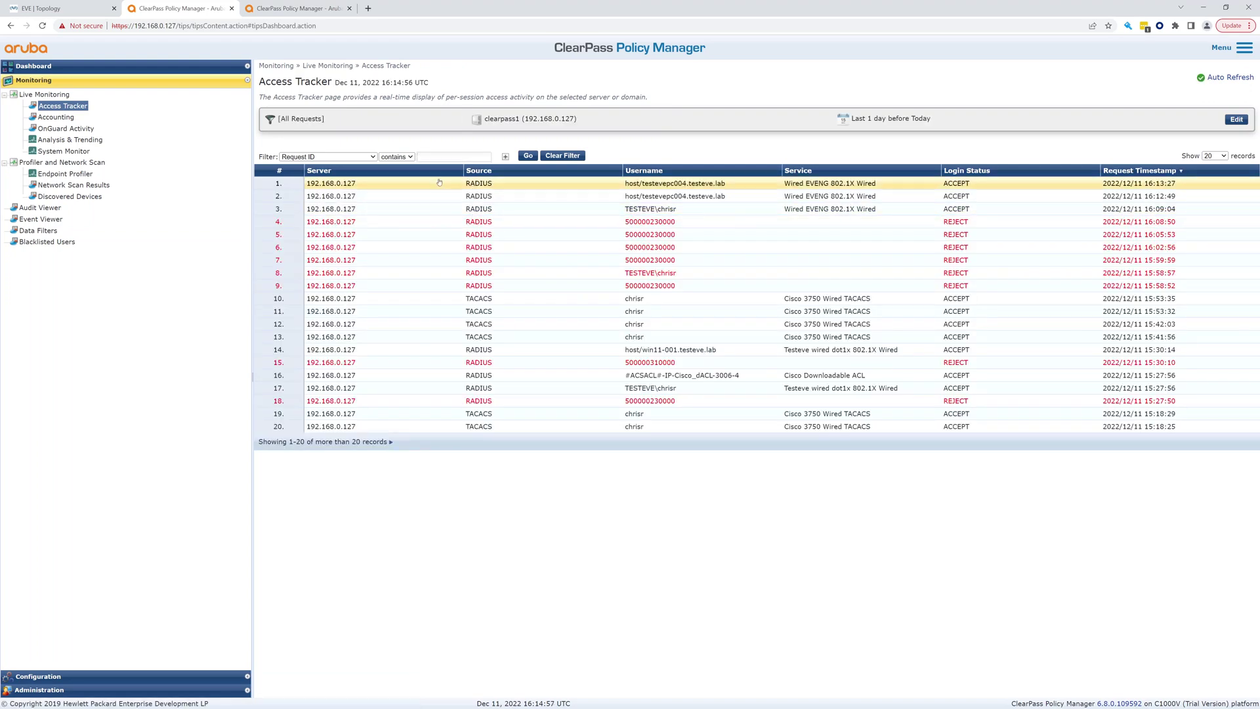
left_click(451, 187)
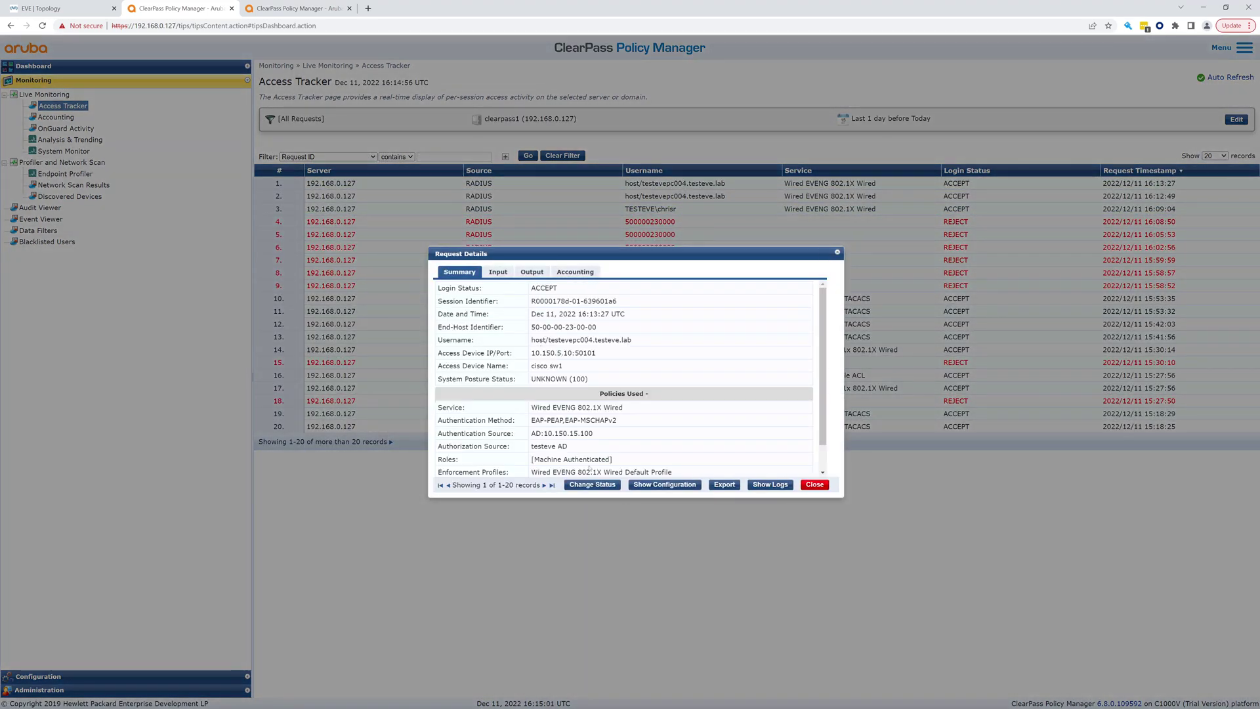
left_click(581, 273)
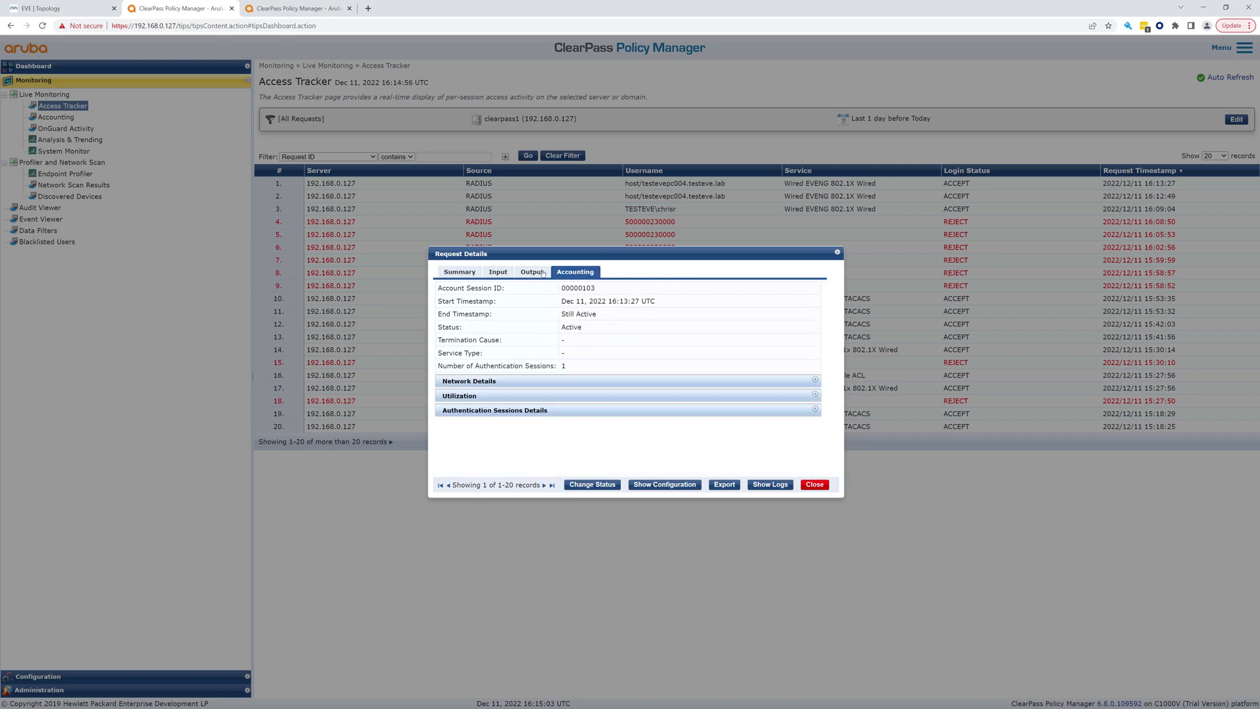
left_click(542, 272)
left_click(493, 331)
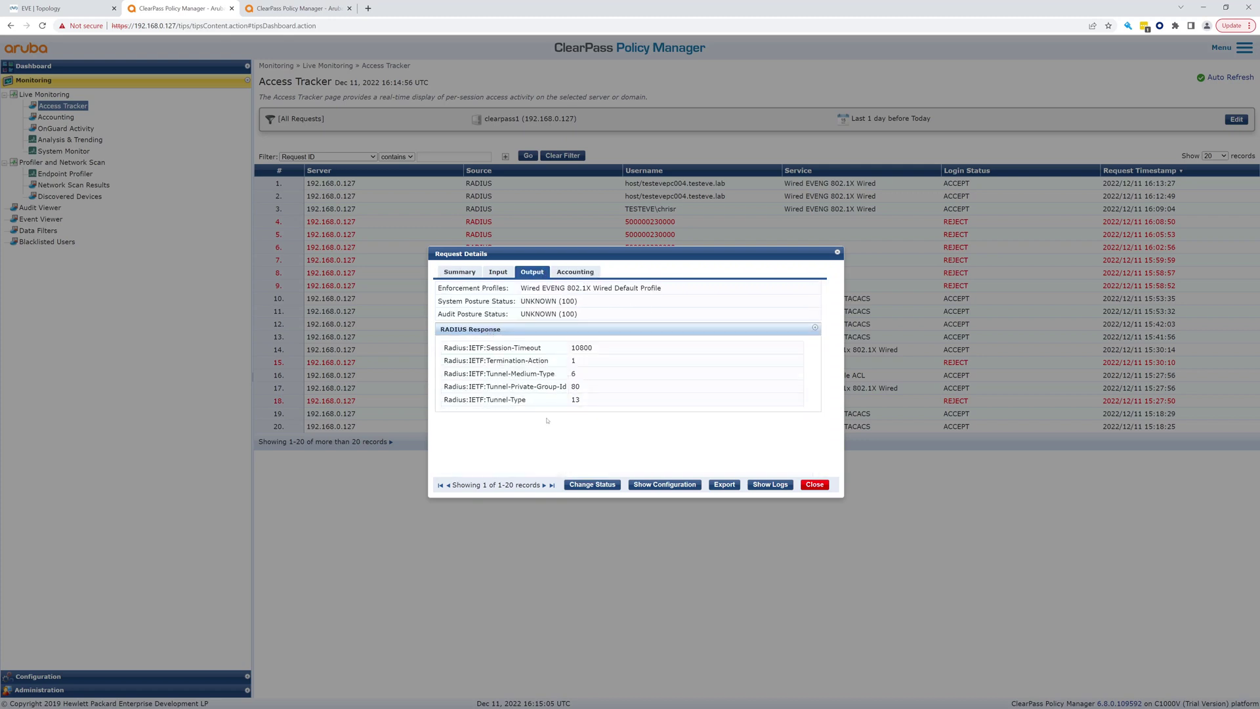
left_click_drag(572, 386, 583, 388)
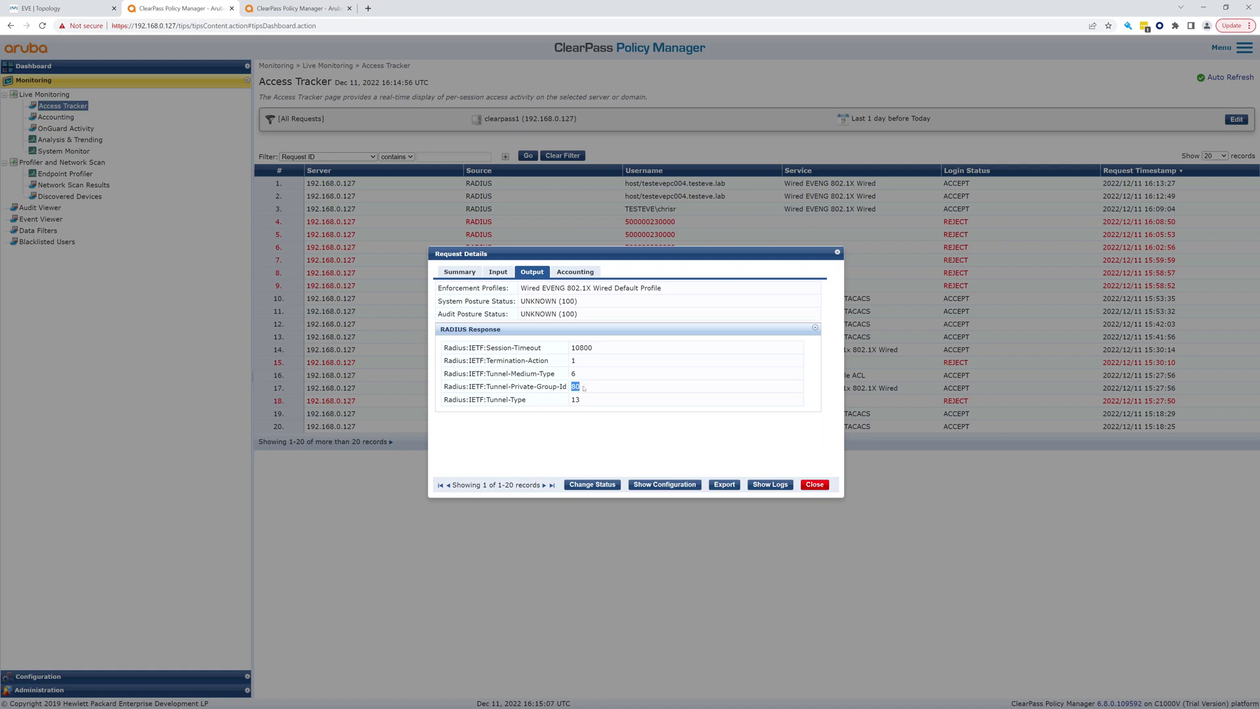
Check the session's accounting details to confirm the framed IP 10.150.80.21
left_click(580, 274)
left_click(536, 270)
left_click(497, 272)
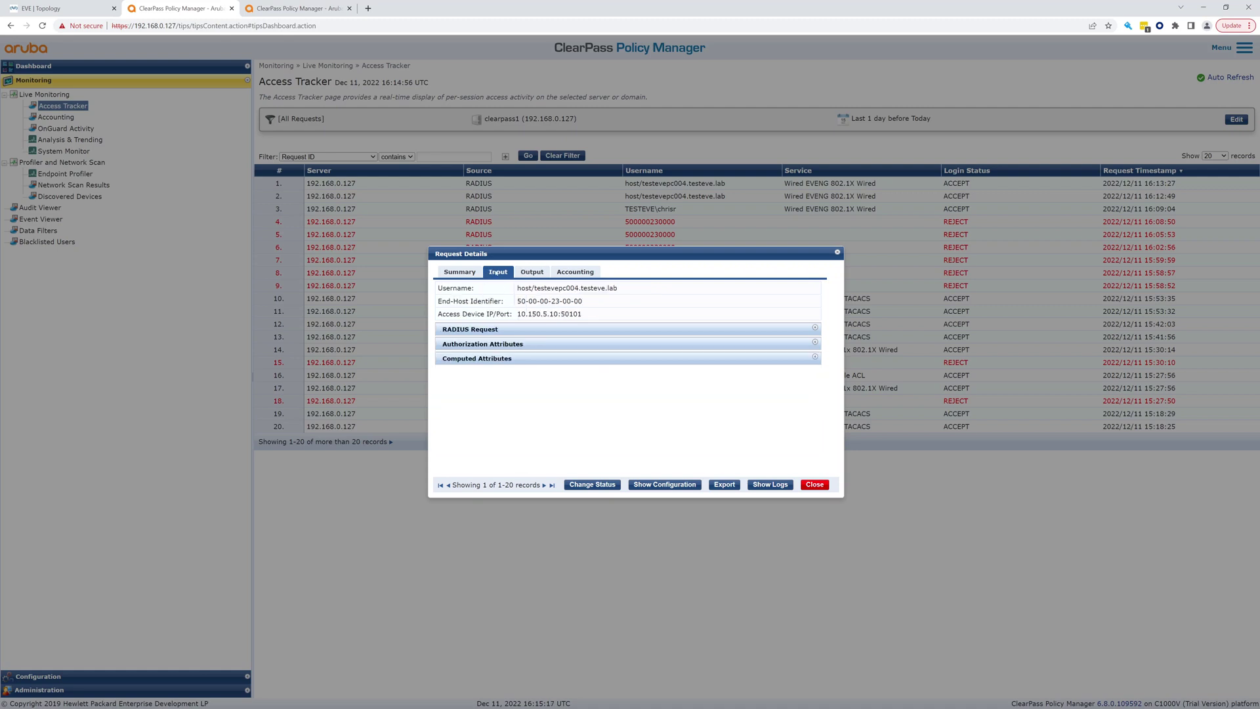
left_click(530, 272)
left_click(570, 274)
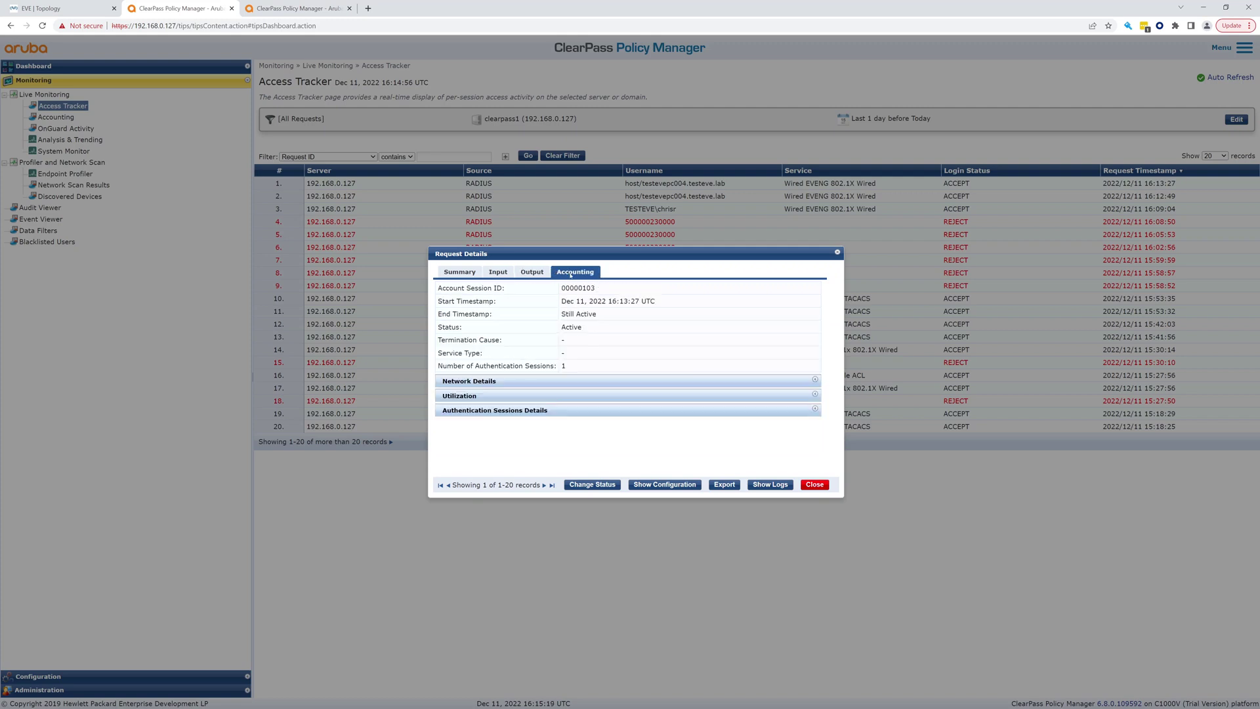
left_click(550, 381)
scroll(548, 382, "down", 1)
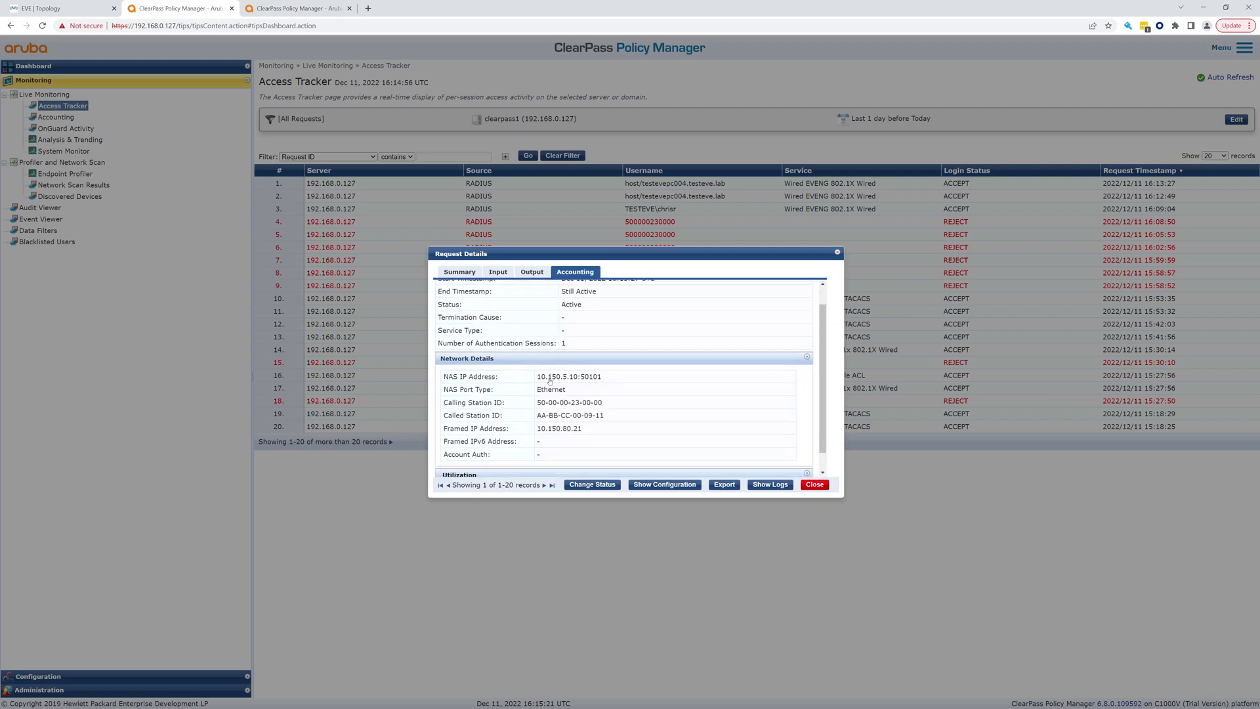
left_click_drag(537, 407, 585, 413)
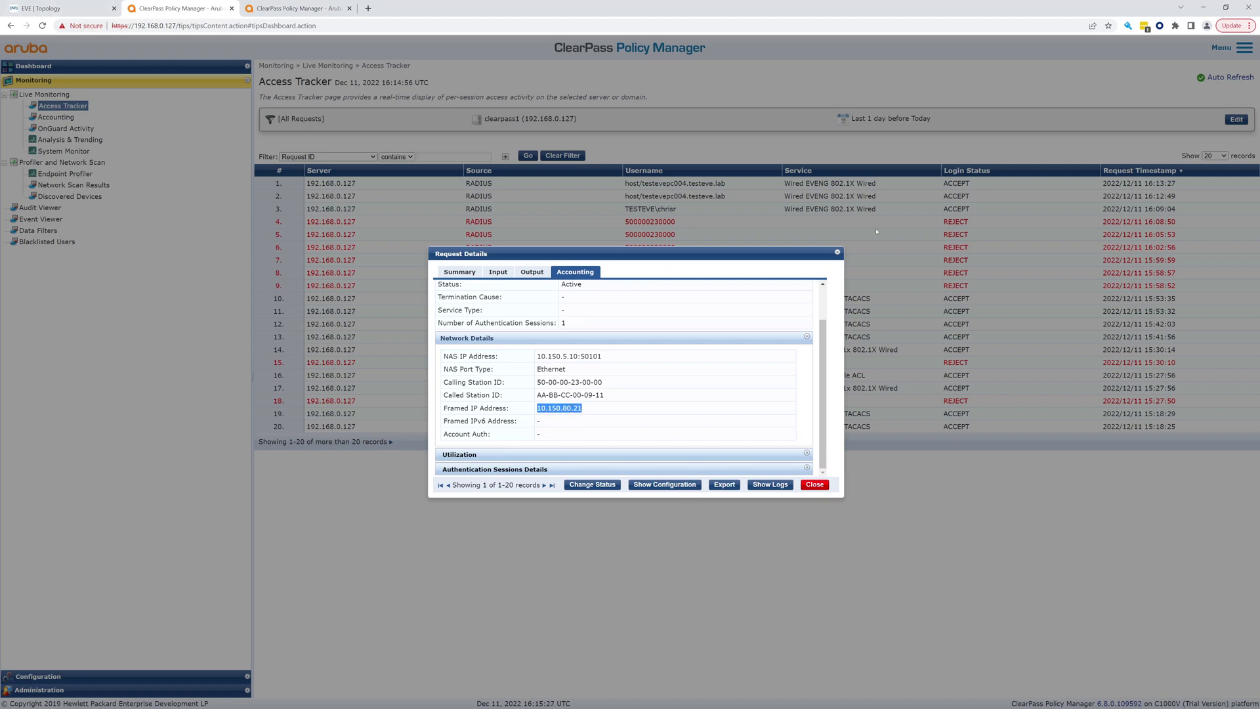
left_click(837, 254)
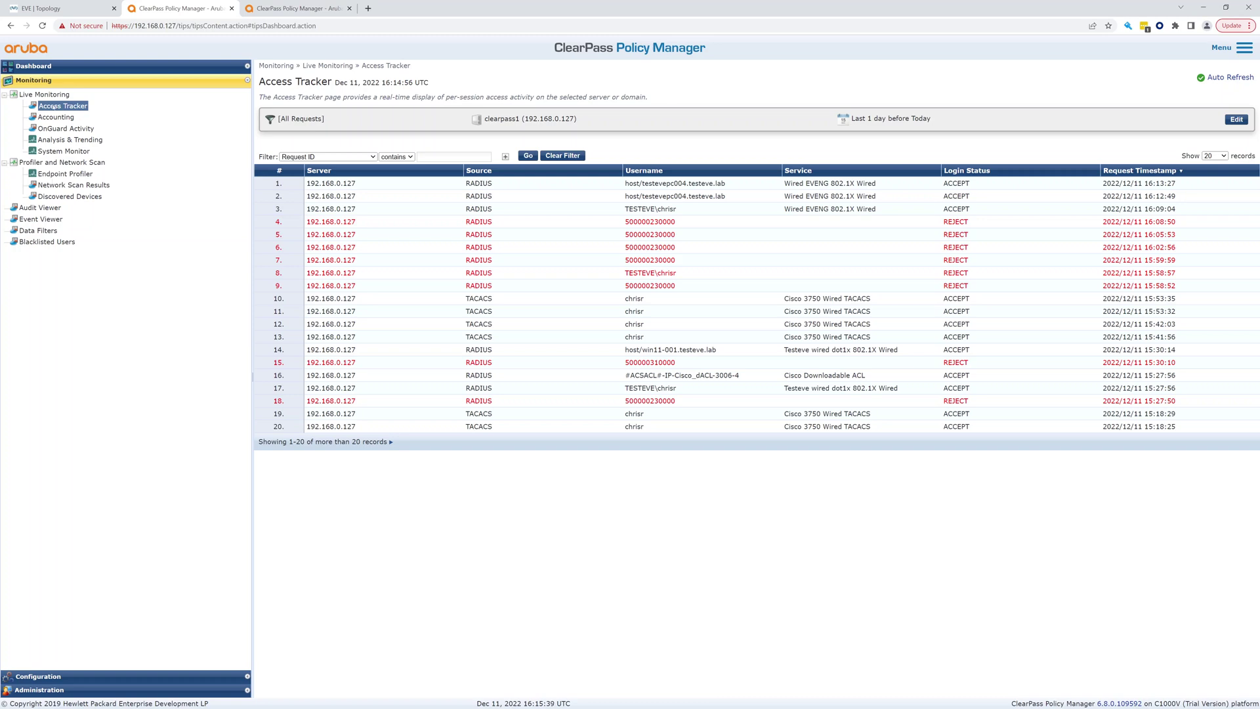
Reopen the machine request and confirm the Wired EVENG 802.1X Wired Default Profile enforcement
left_click(357, 182)
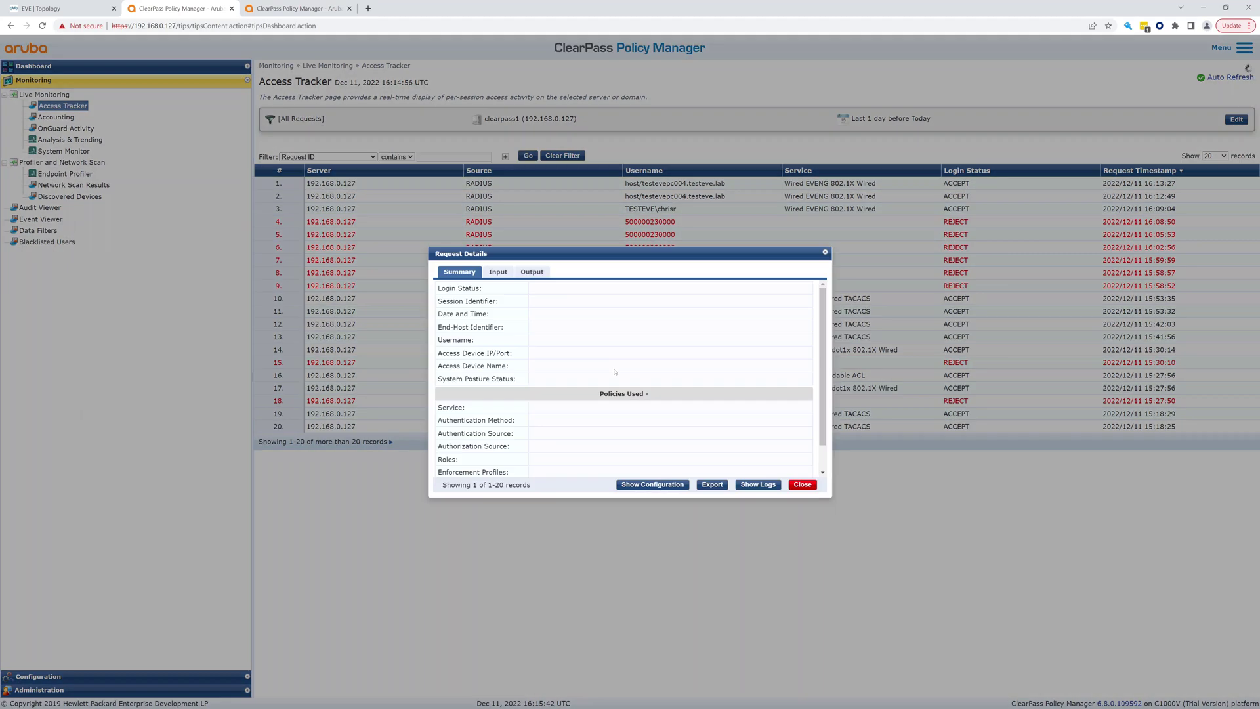
scroll(577, 408, "down", 1)
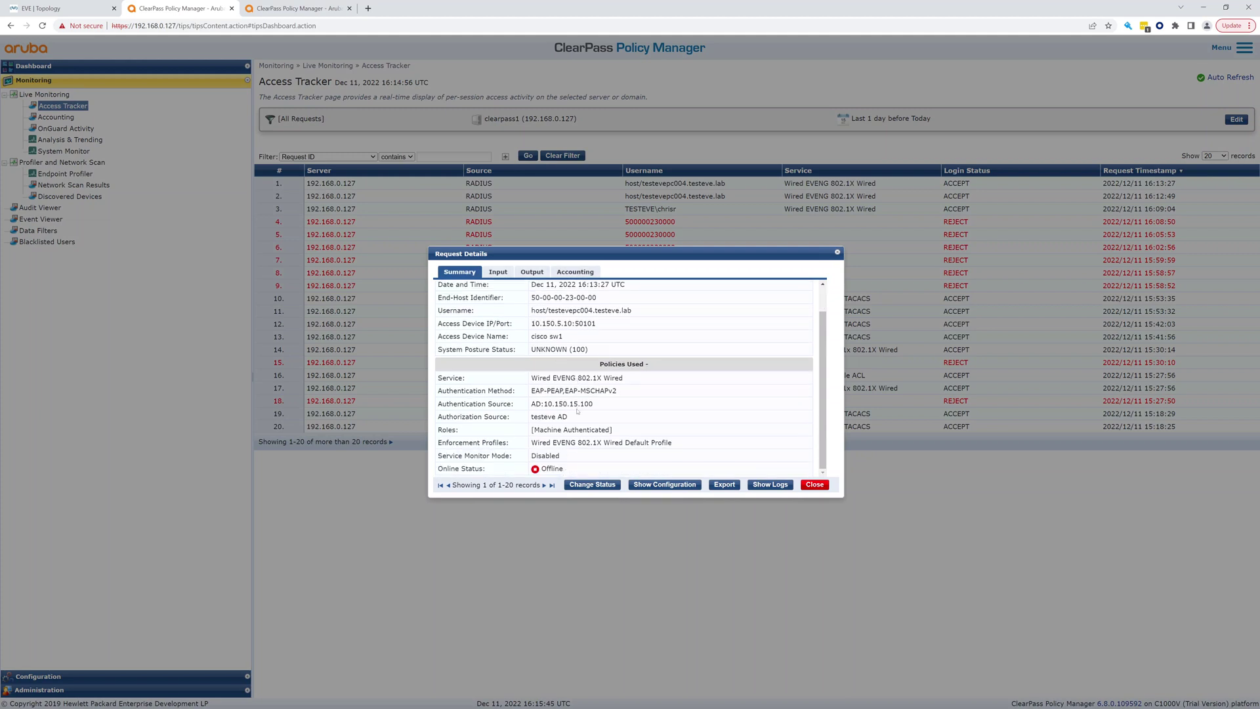
left_click_drag(606, 443, 682, 449)
left_click_drag(530, 445, 689, 442)
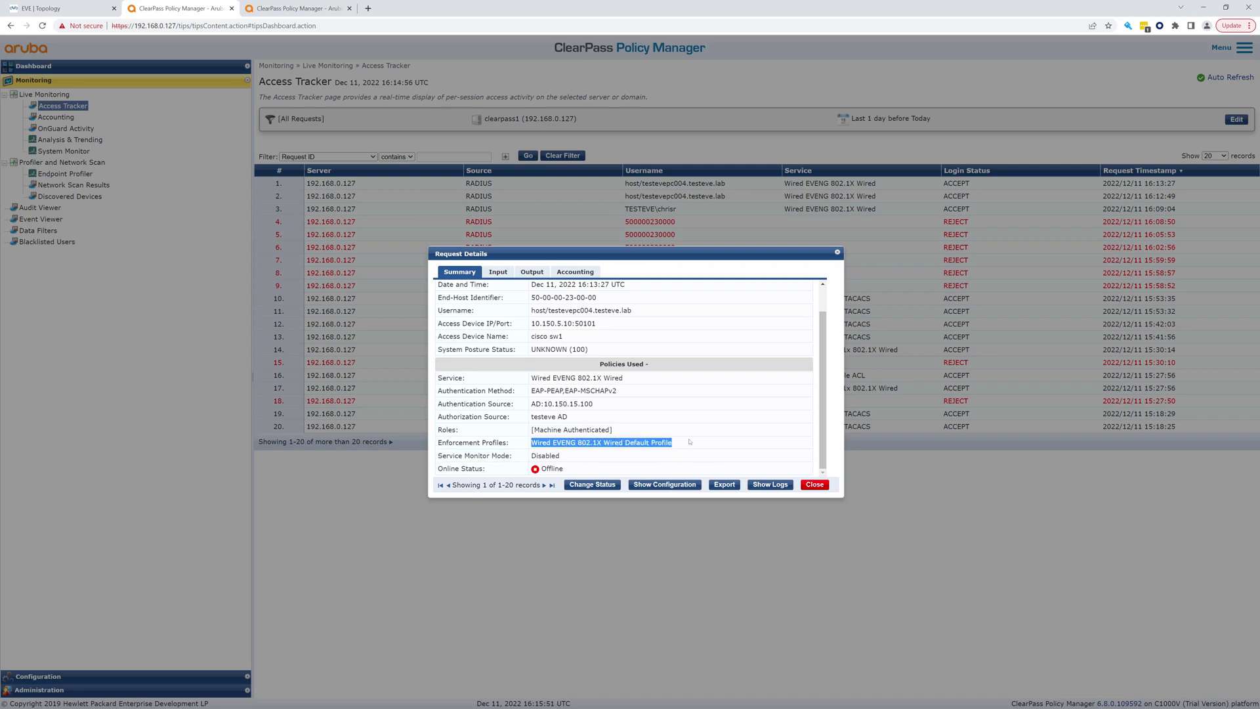
left_click(836, 254)
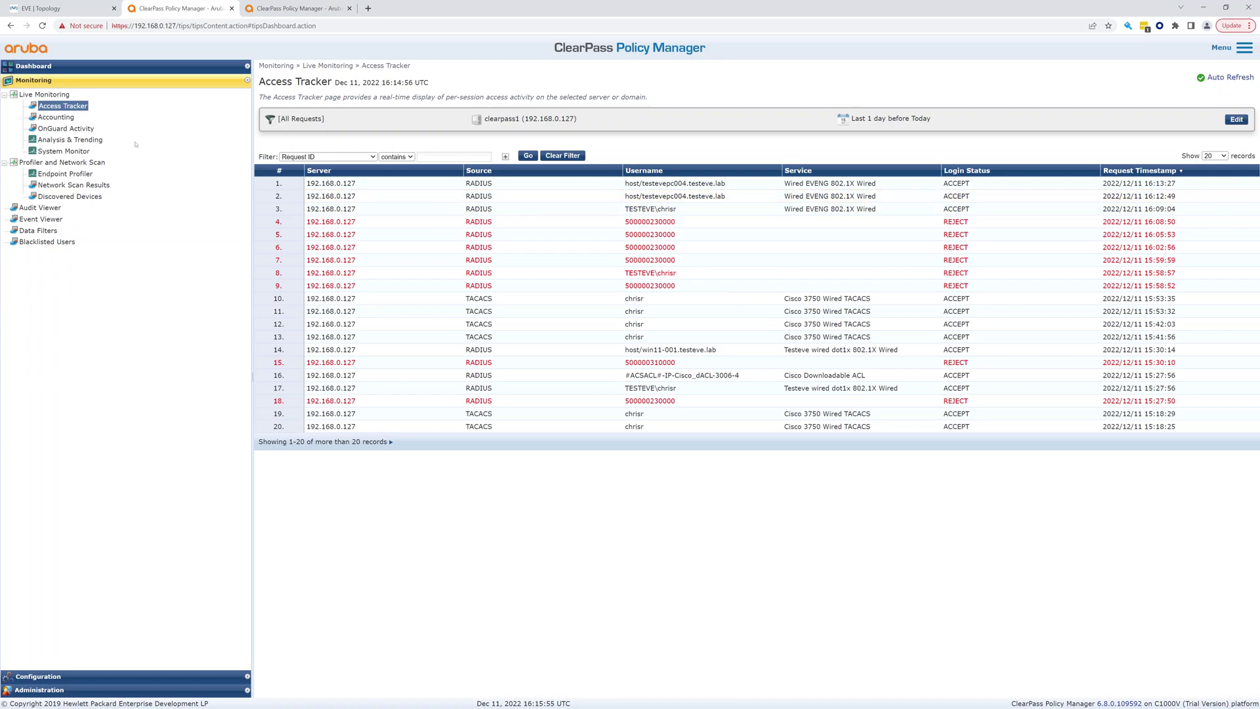
Sign in to the Win lab PC in EVE-NG with the user's password
left_click(54, 8)
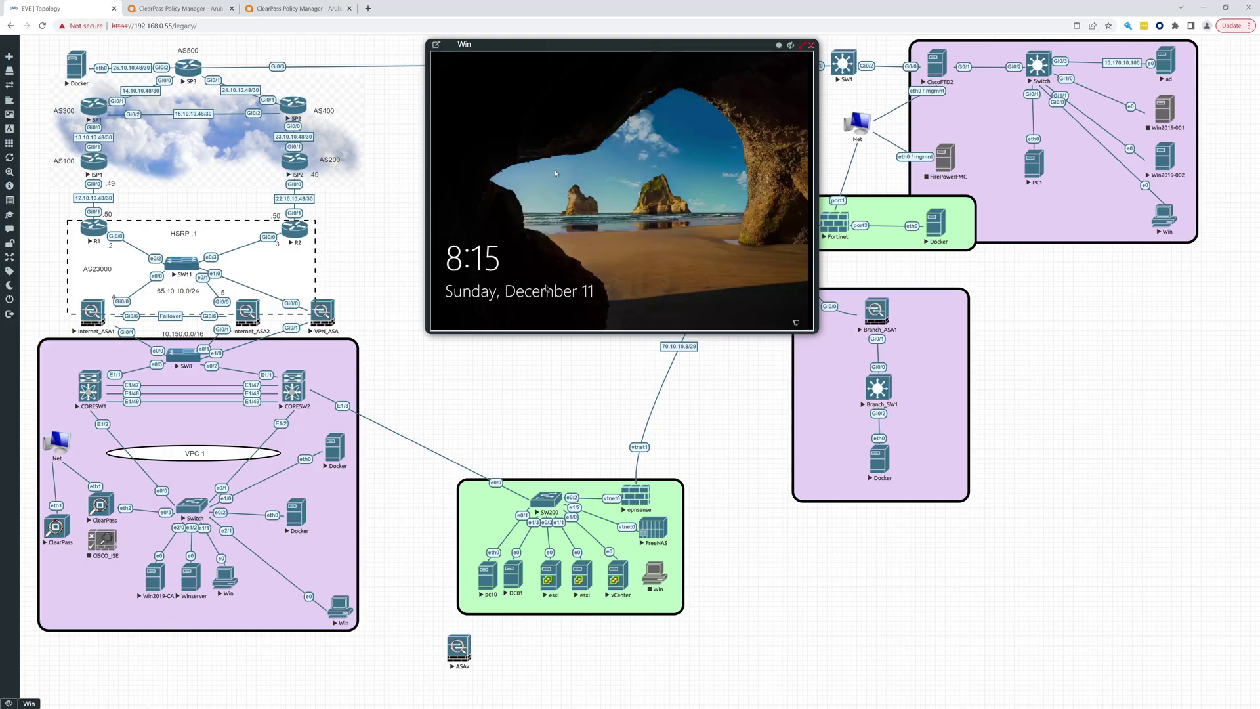
left_click(620, 225)
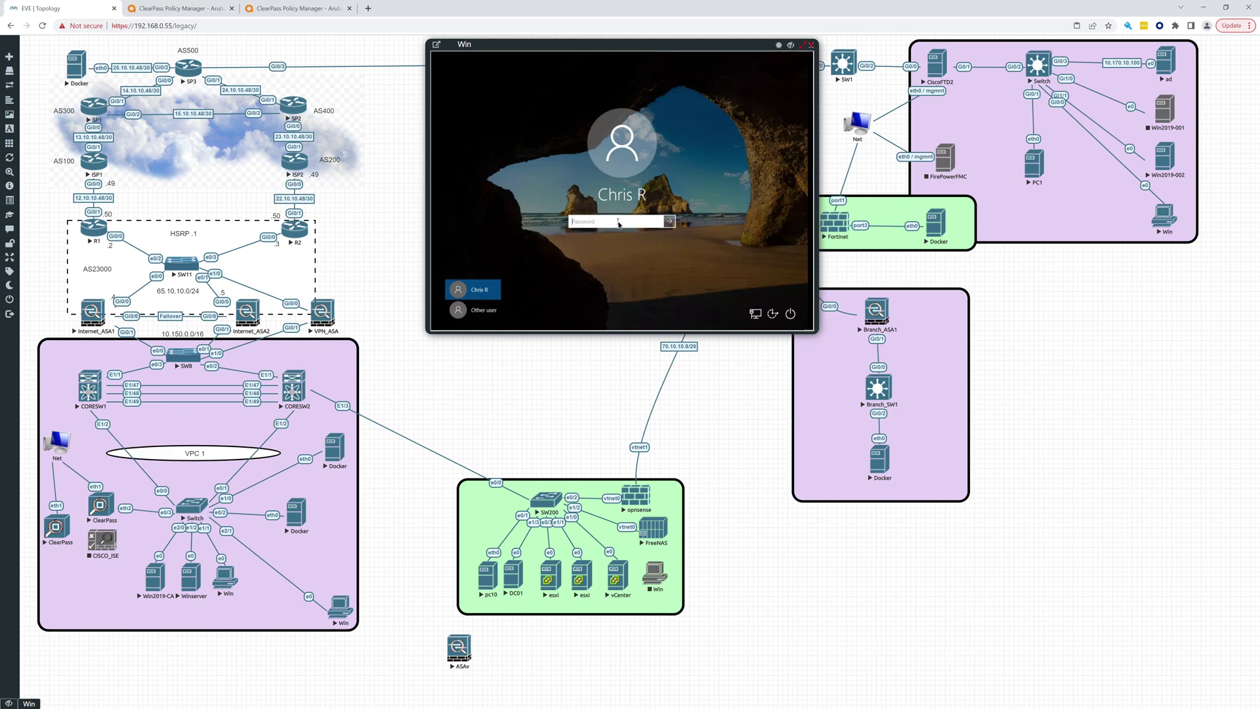
type("••••")
key("Return")
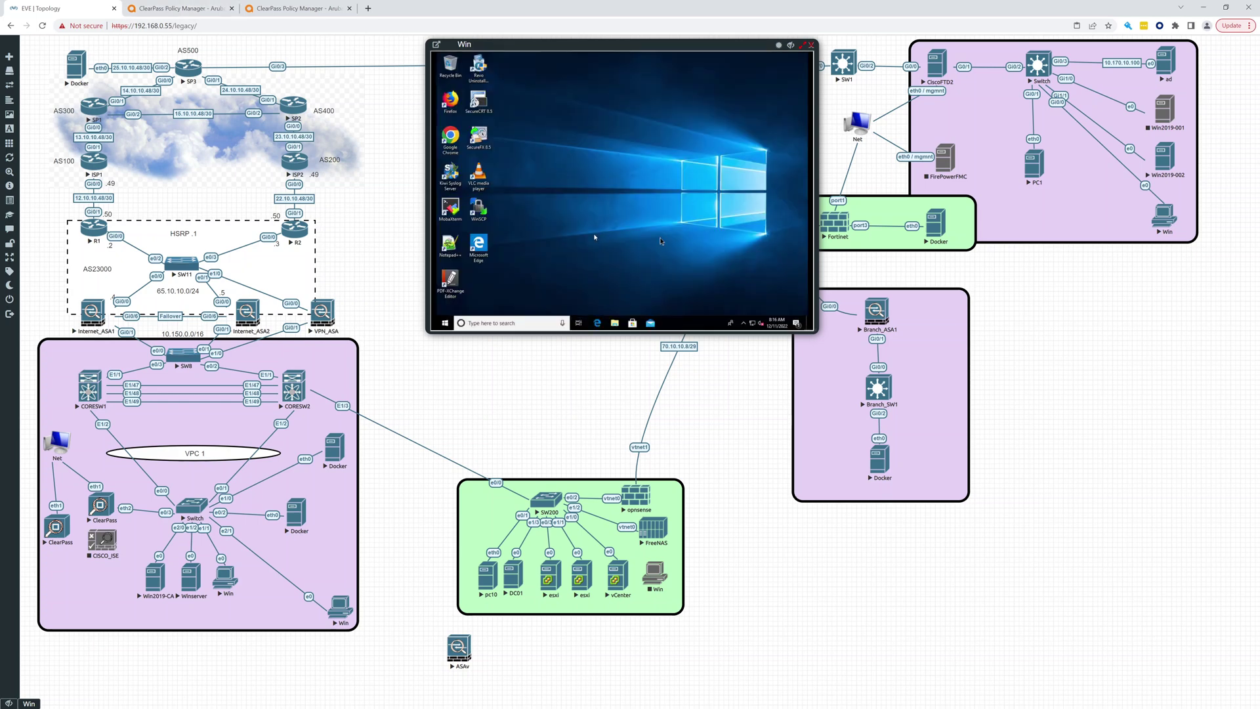
Run ipconfig in Command Prompt to see the 10.150.70.1 gateway, then return to ClearPass
left_click(446, 325)
type("dmd")
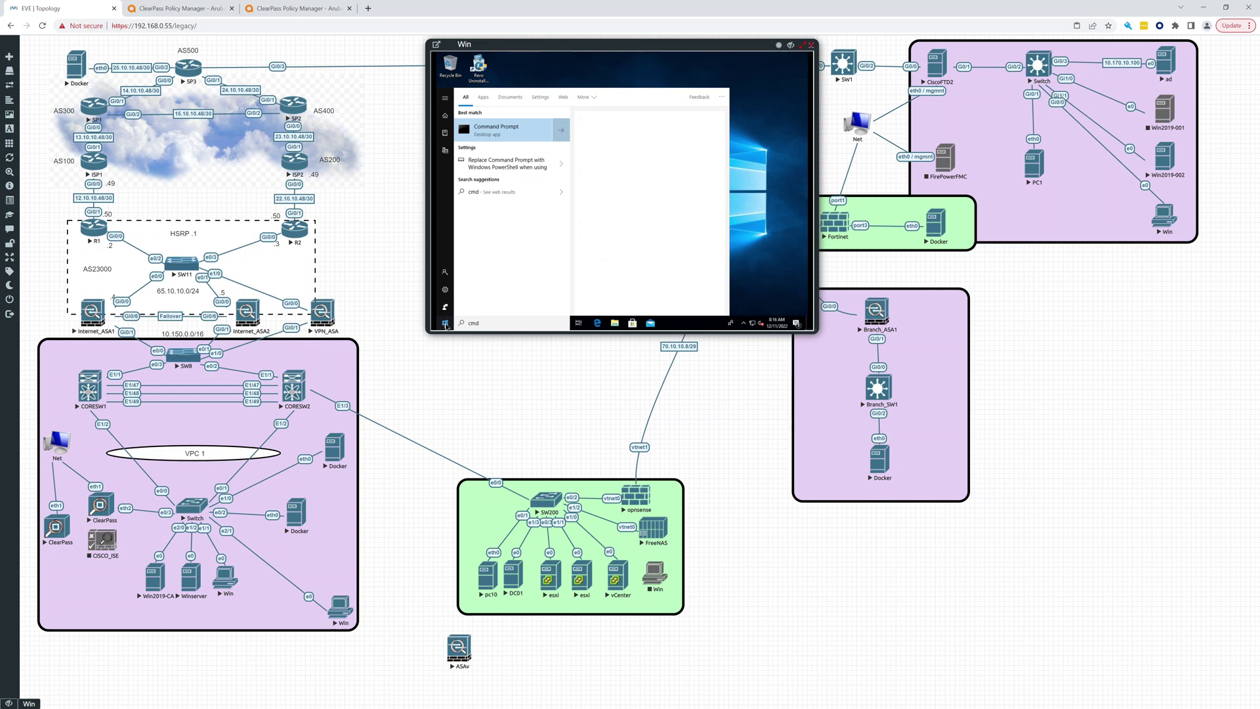
left_click(486, 192)
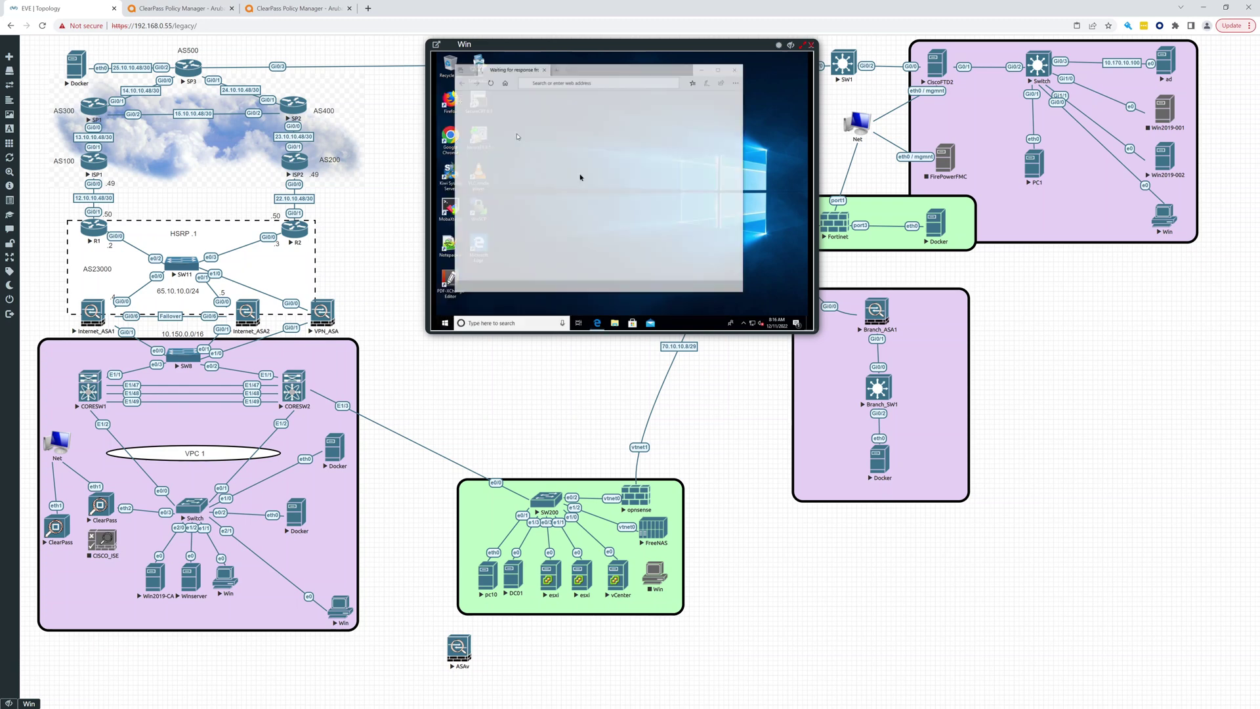
left_click(736, 70)
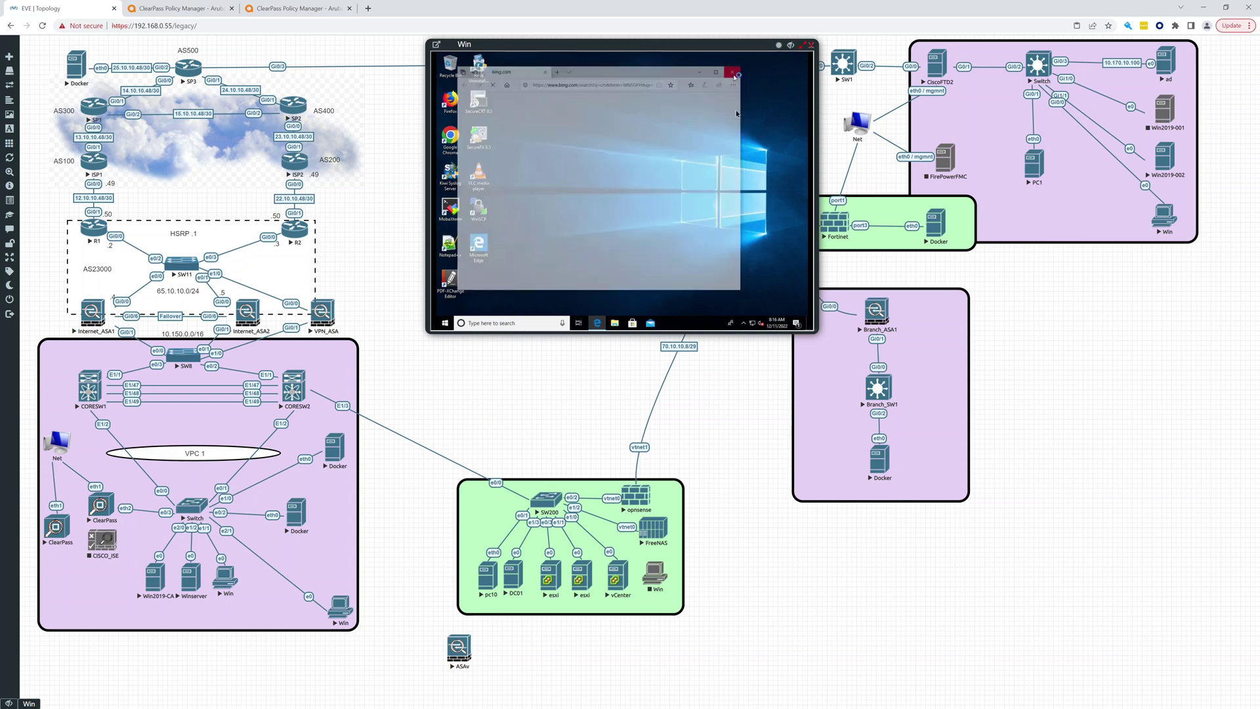
left_click(444, 322)
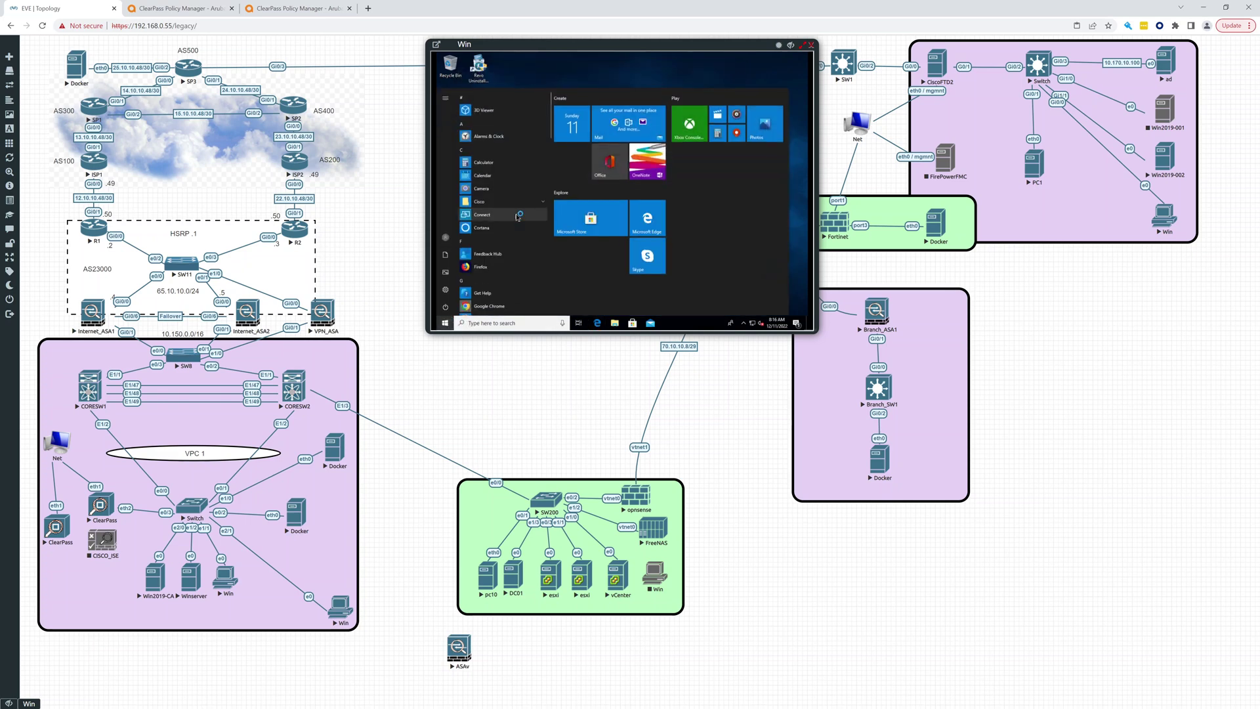
type("cmd")
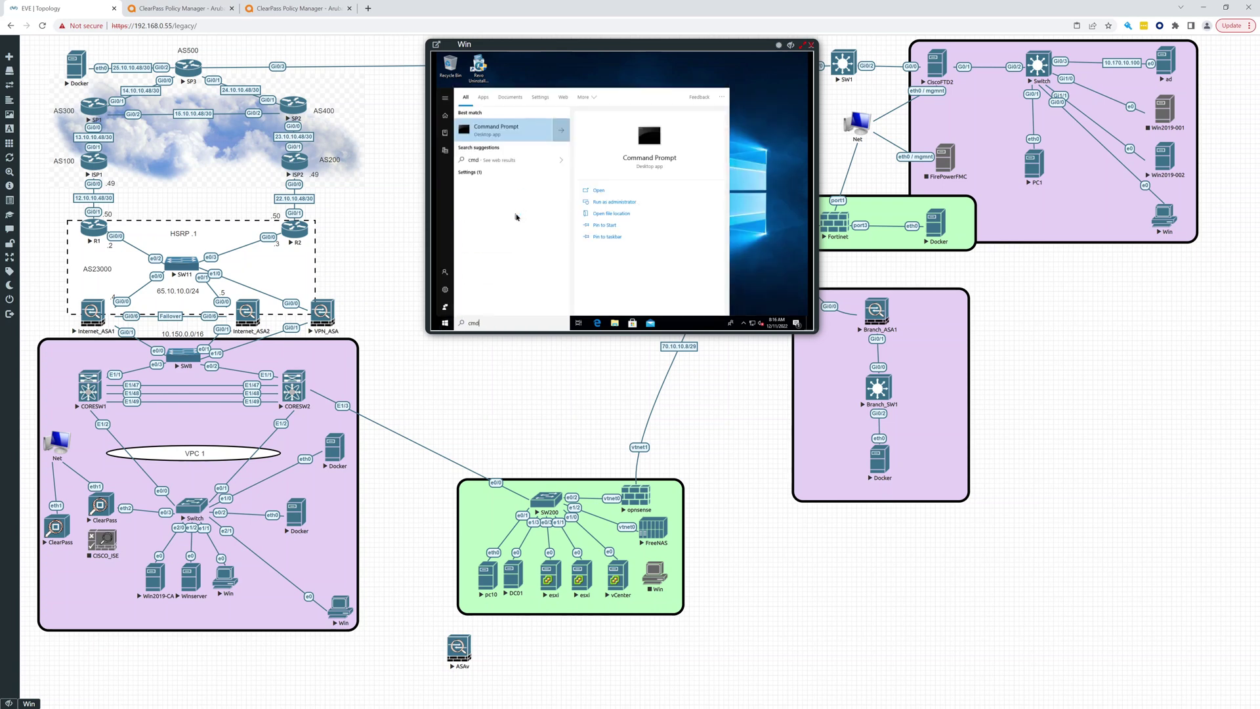
key("Return")
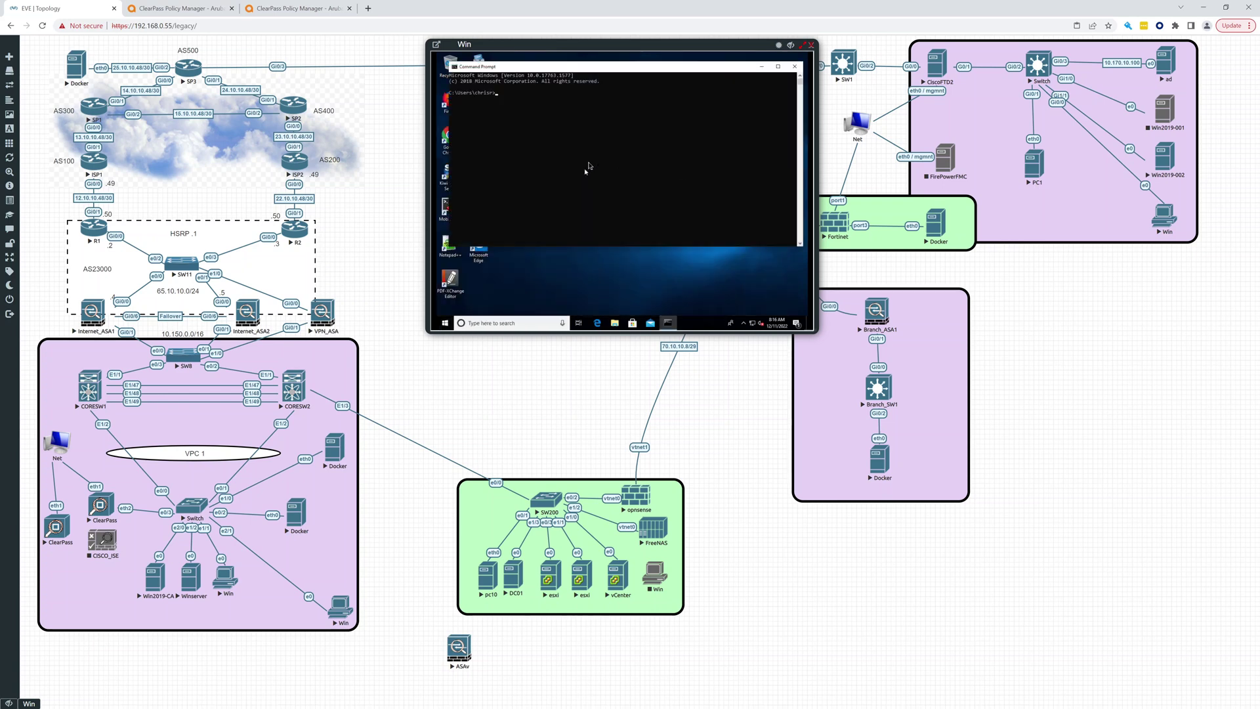
type("ipconfig")
key("Return")
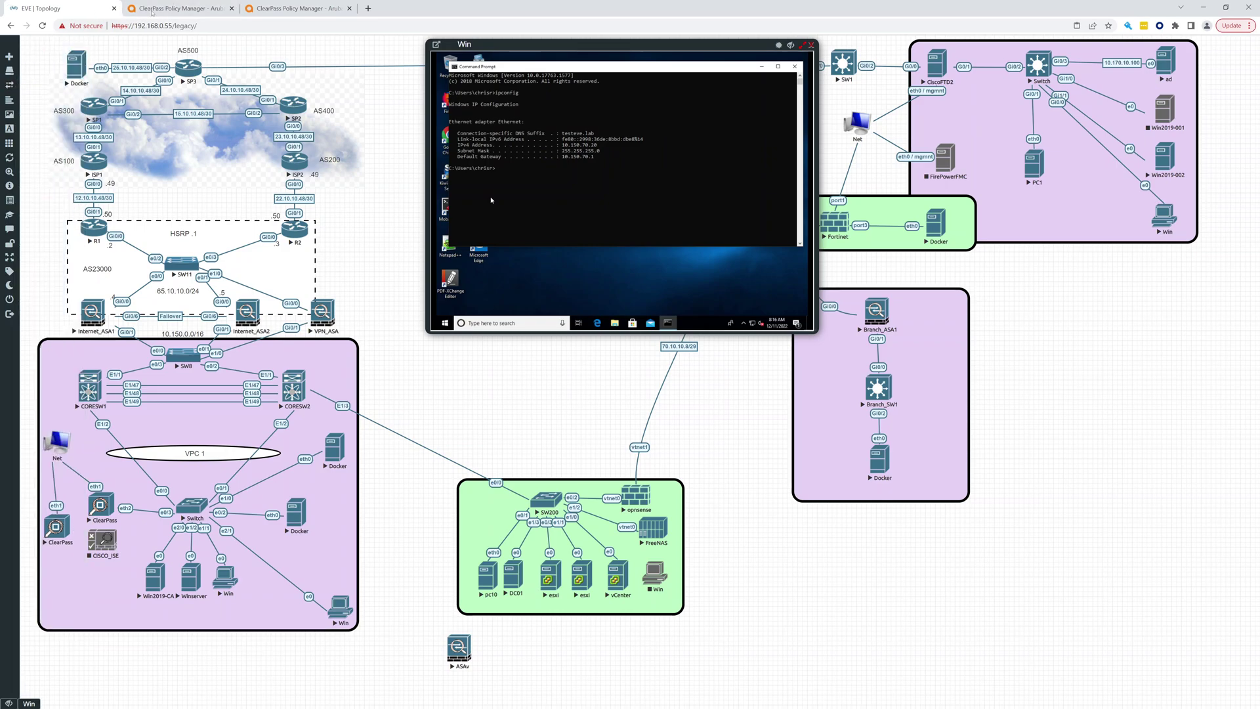
left_click(156, 10)
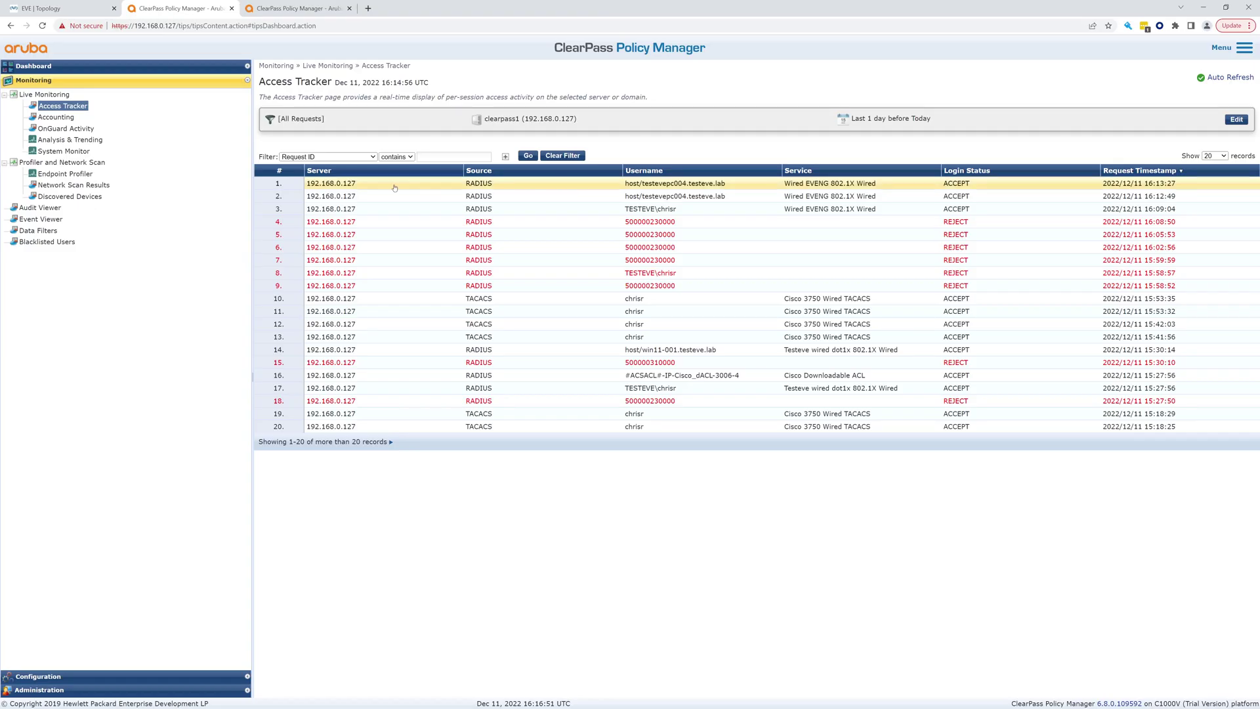
Refresh Access Tracker and confirm the 16:16:09 user request received Wired EVENG 802.1X Wired Profile2
left_click(1234, 78)
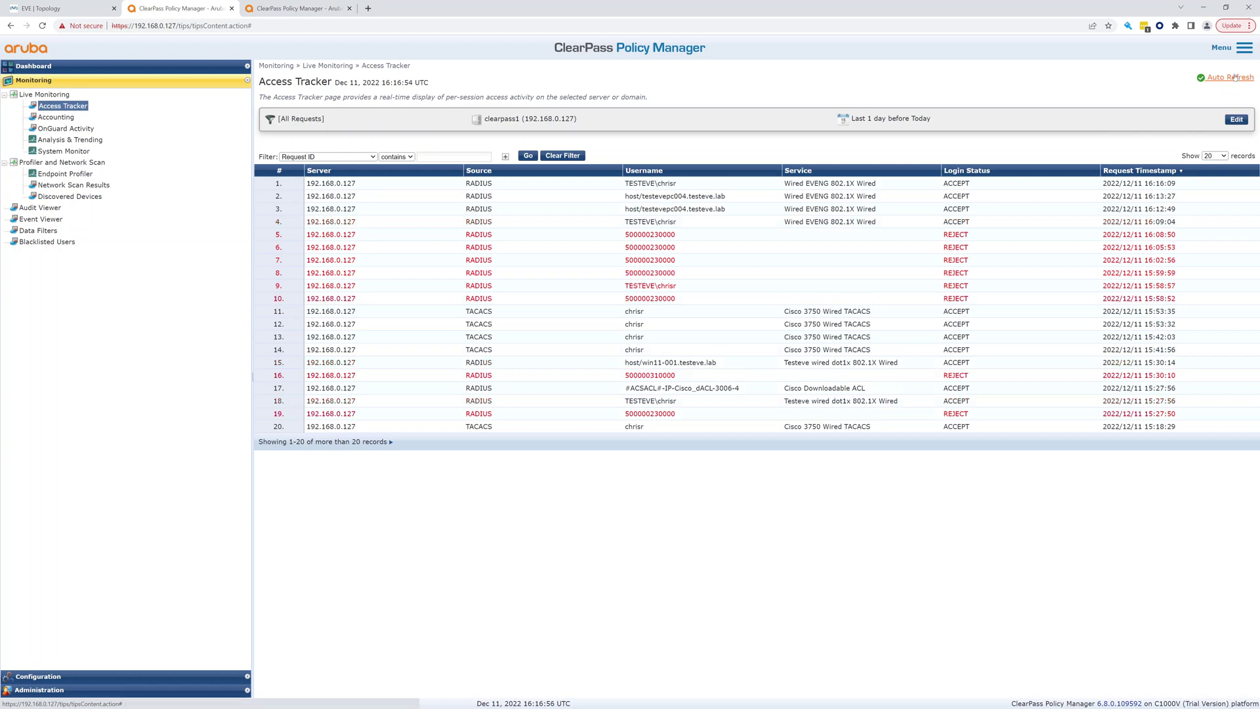
left_click(675, 186)
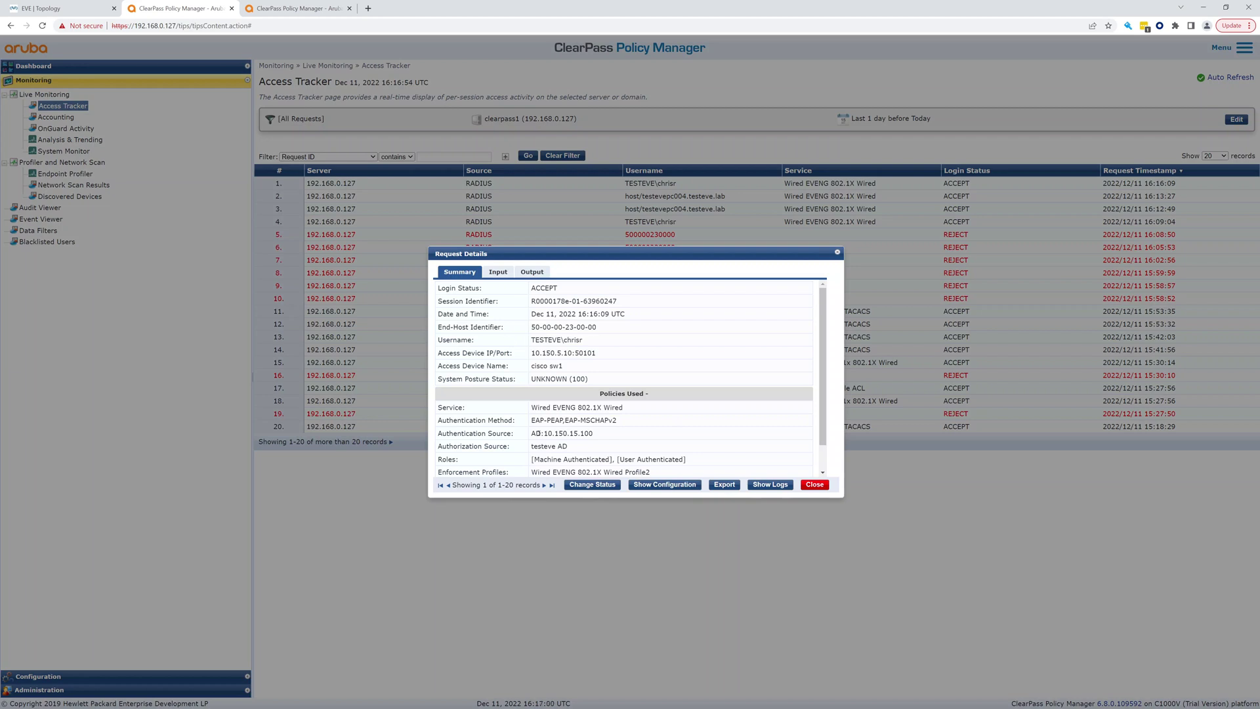
scroll(558, 446, "down", 1)
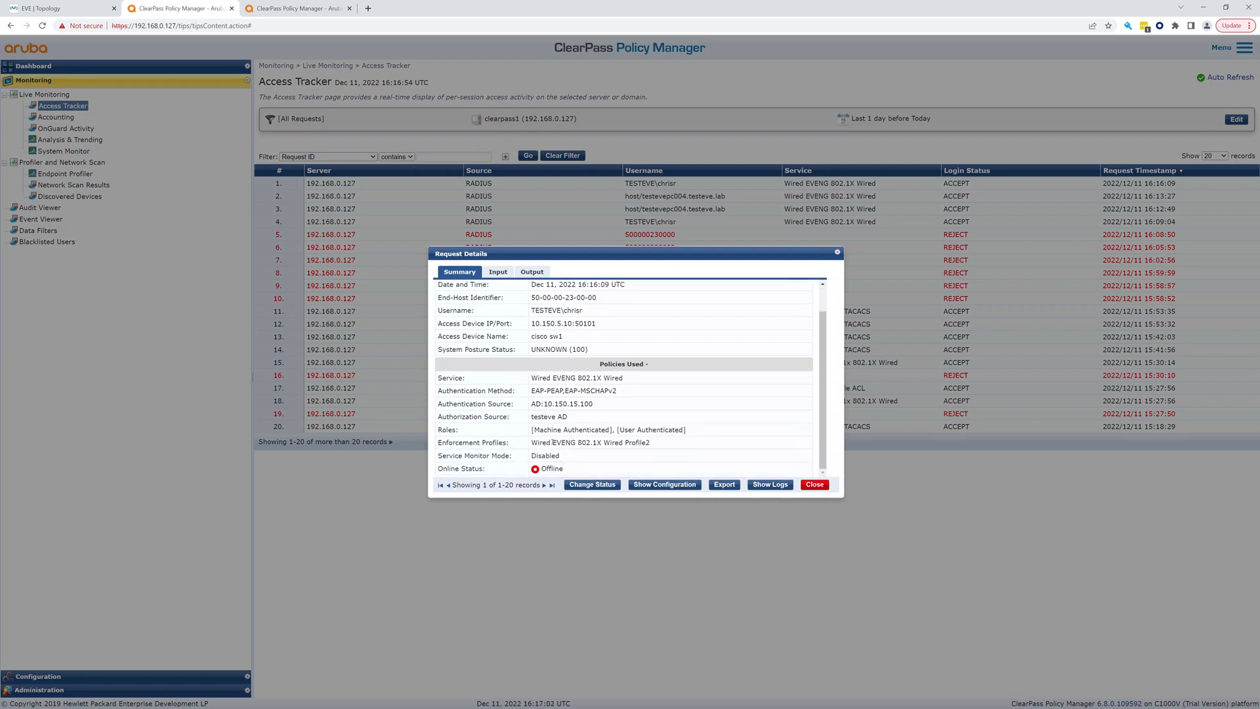
left_click_drag(564, 442, 677, 444)
left_click(498, 273)
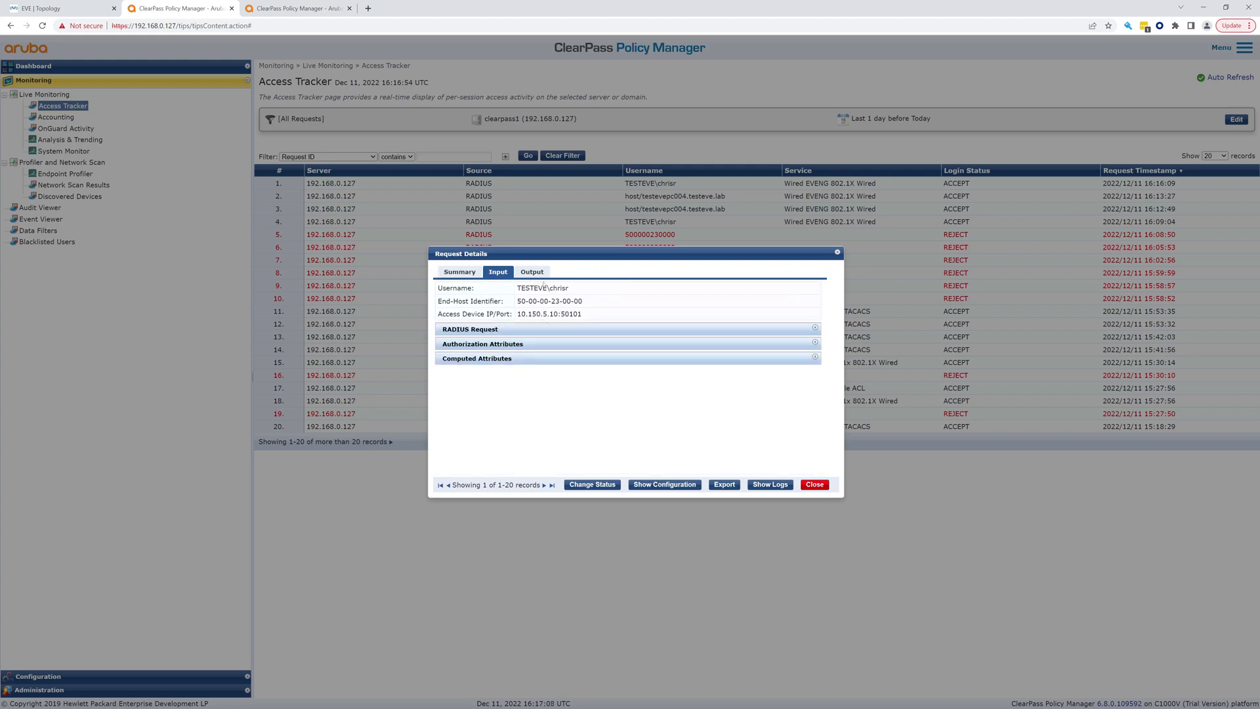
left_click(542, 272)
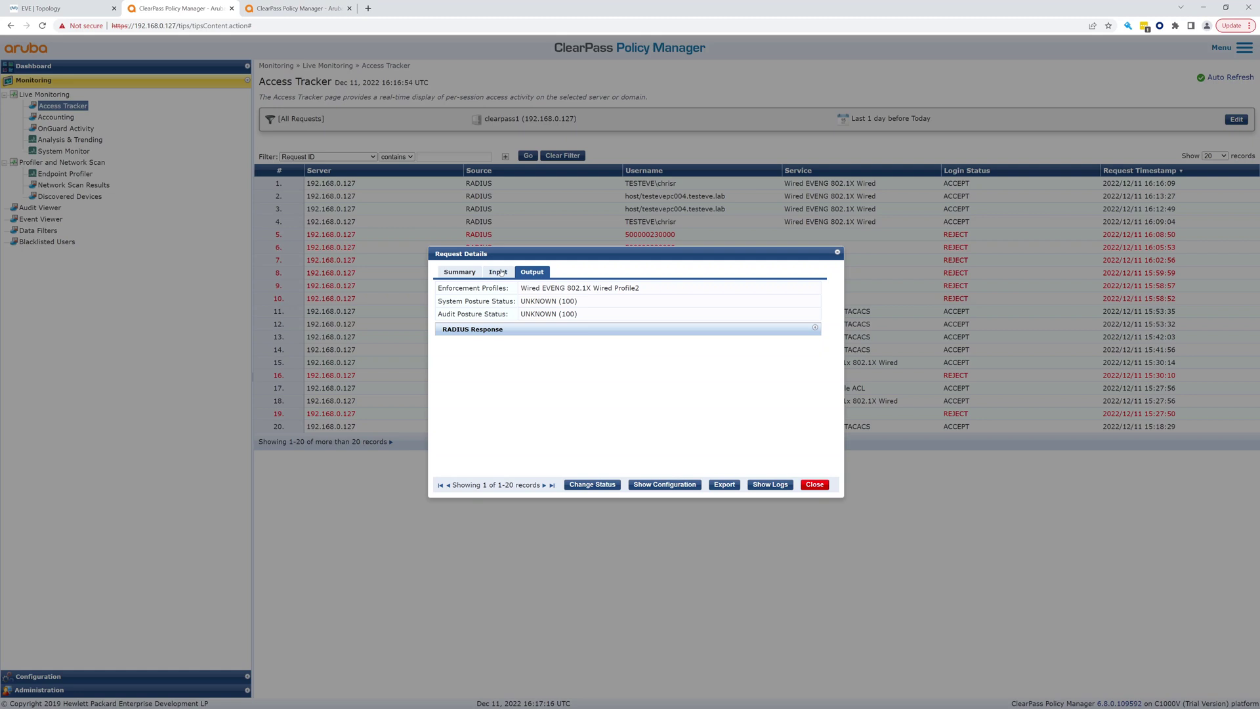
left_click(838, 252)
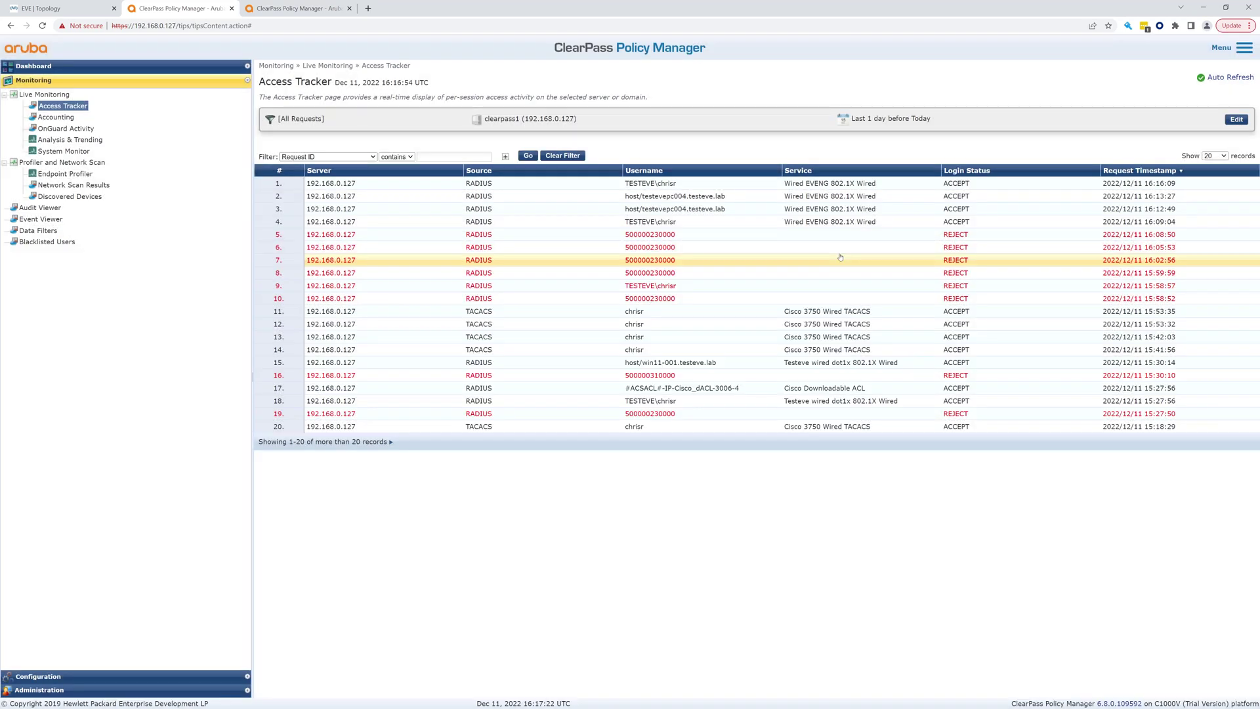